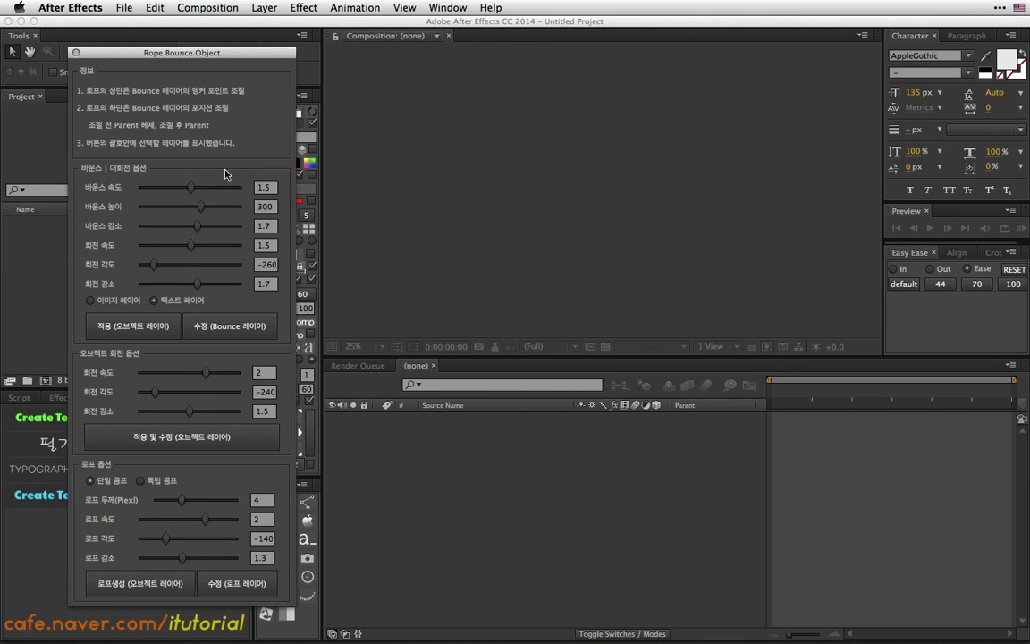
- Close the Rope Bounce Object window and create a 10-second 872 x 486 composition with the NTSC D1 Widescreen Square Pixel preset
{"action": "mouse_move", "coordinate": [184, 48]}
{"action": "left_mouse_down"}
{"action": "mouse_move", "coordinate": [200, 77]}
{"action": "mouse_move", "coordinate": [170, 64]}
{"action": "left_mouse_up"}
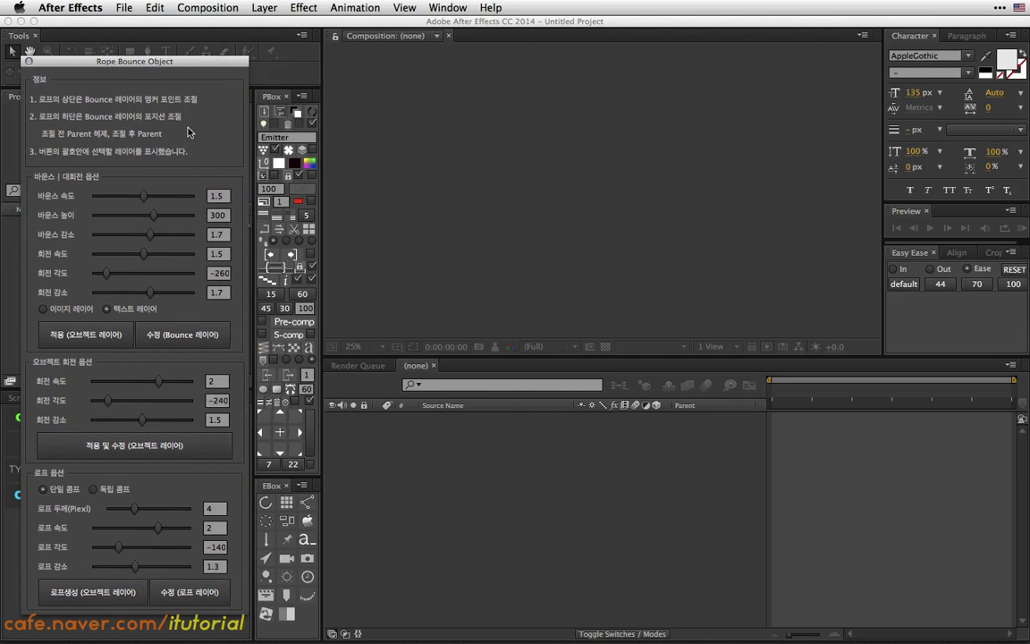
{"action": "left_click", "coordinate": [28, 61]}
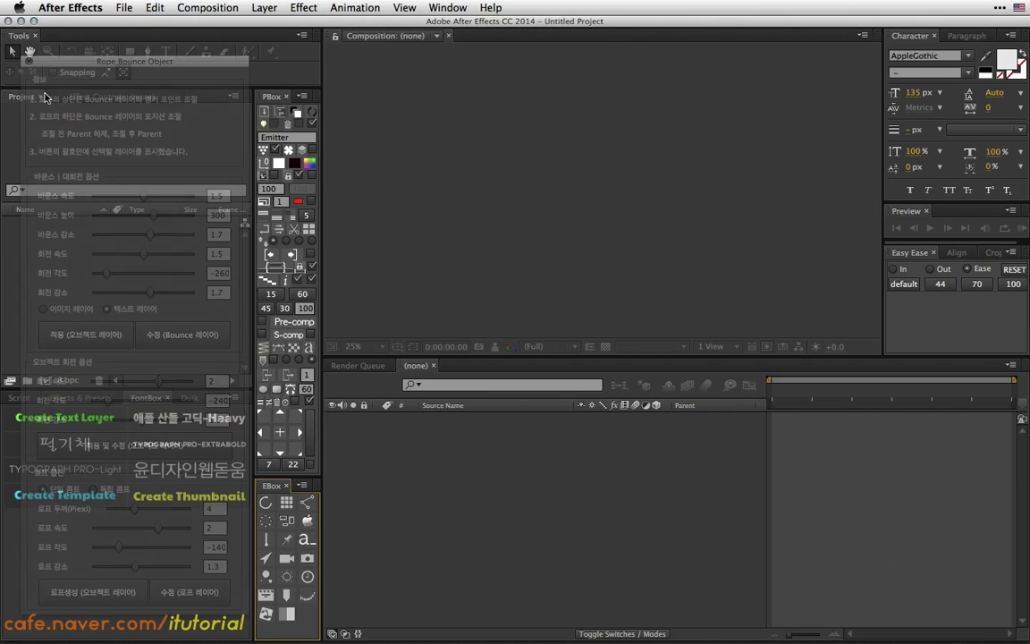
{"action": "left_click", "coordinate": [49, 380]}
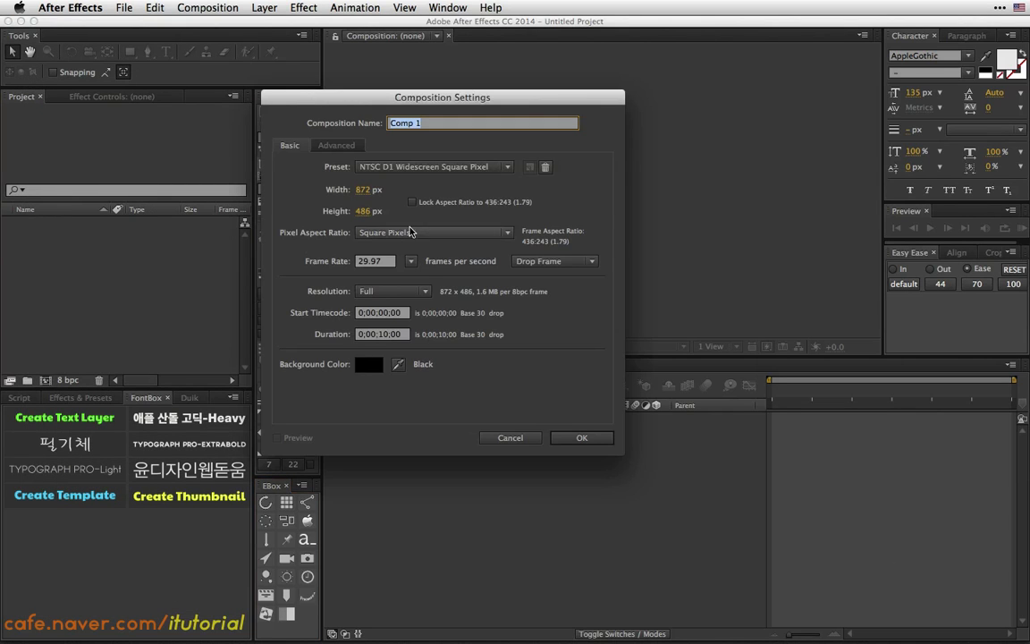
{"action": "left_click", "coordinate": [561, 439]}
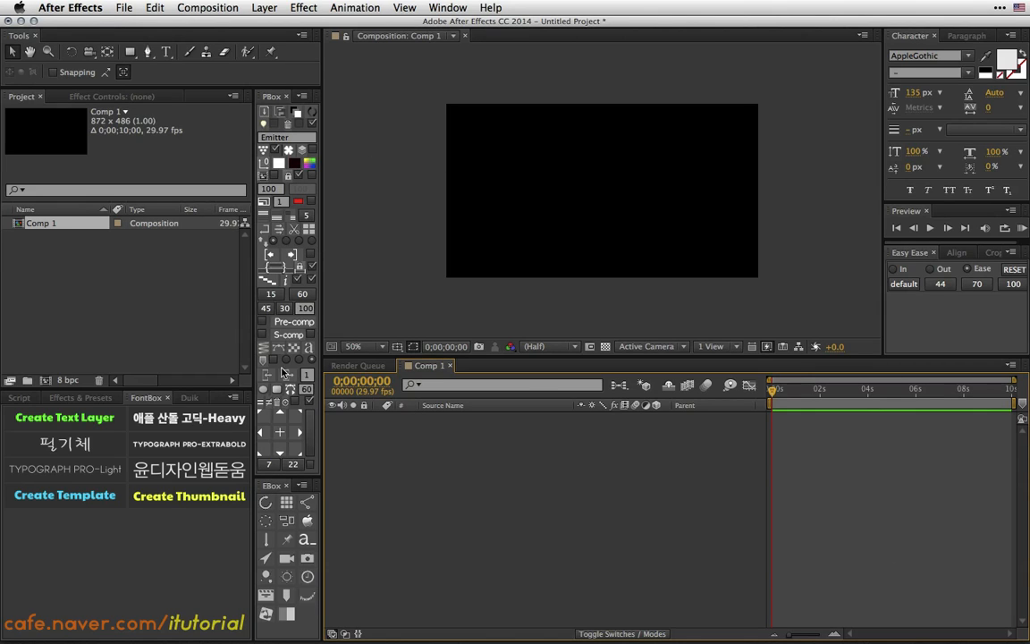
- Add a small square solid to Comp 1 and place it slightly left of the frame's centre
{"action": "left_click", "coordinate": [311, 168]}
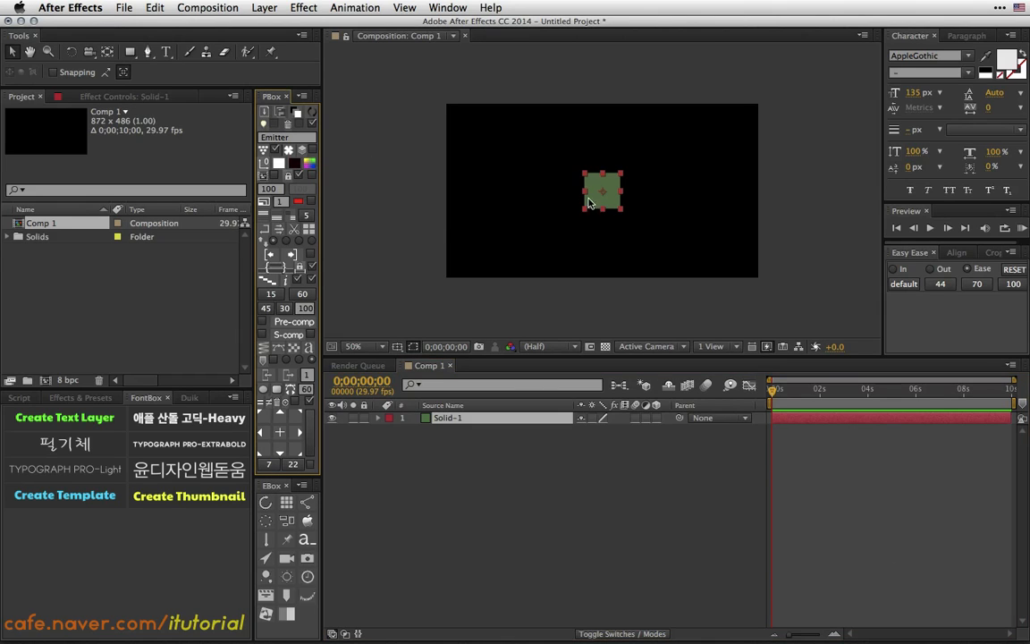
{"action": "left_click_drag", "start_coordinate": [609, 198], "coordinate": [572, 200]}
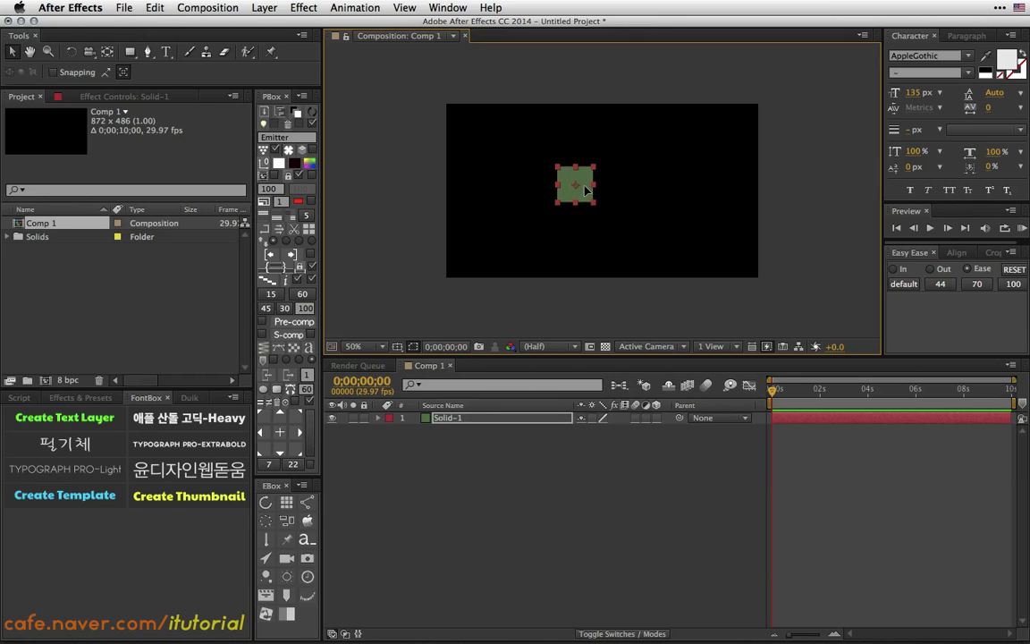
{"action": "left_click_drag", "start_coordinate": [563, 198], "coordinate": [560, 168]}
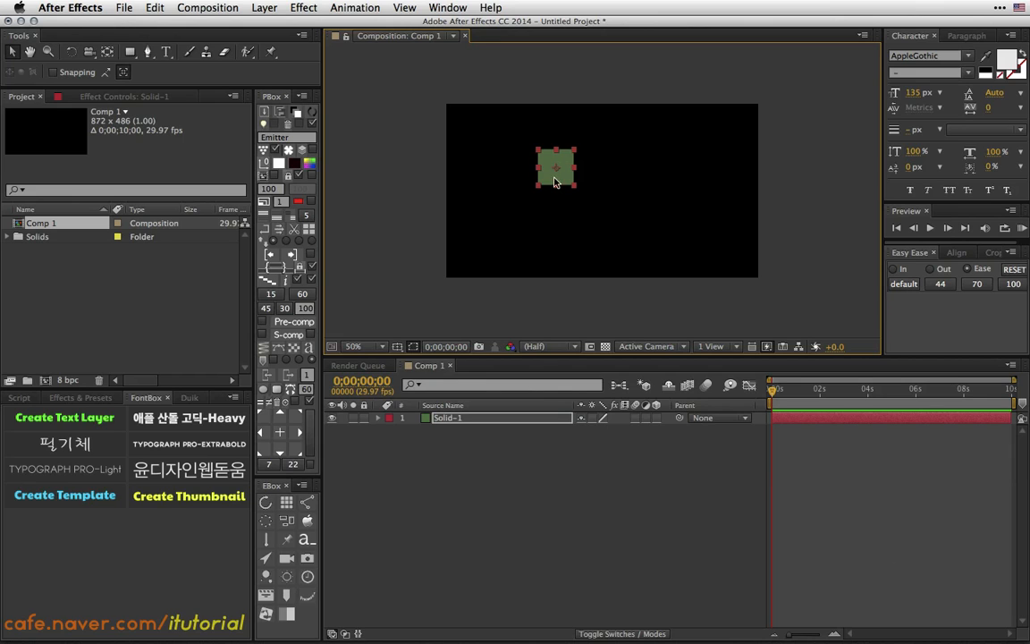
{"action": "left_click_drag", "start_coordinate": [562, 166], "coordinate": [577, 188]}
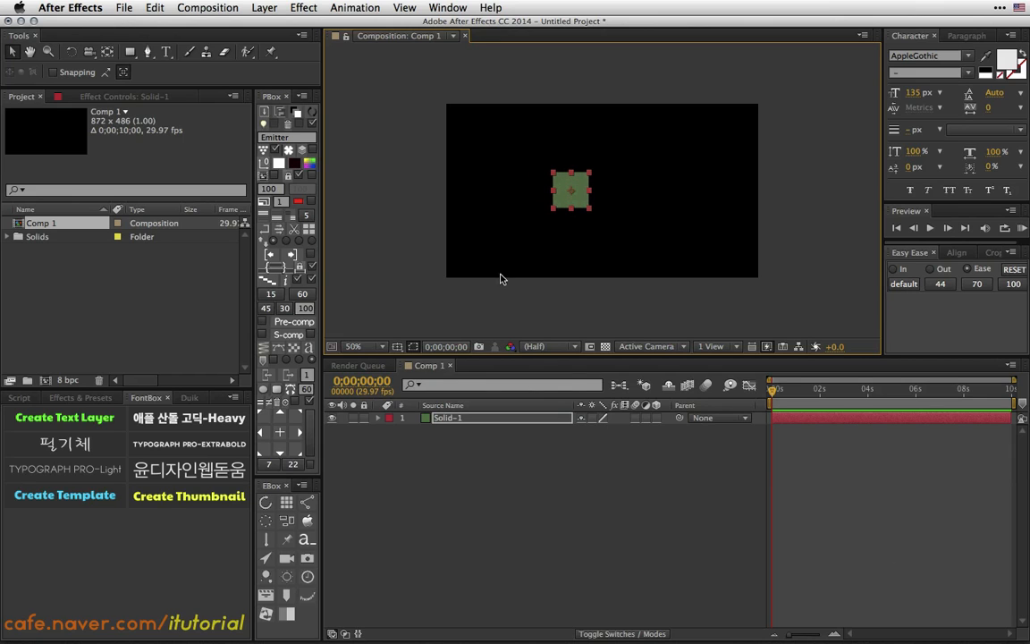
- Reopen the Rope Bounce Object script and apply the bounce to the solid with the image layer (이미지 레이어) option
{"action": "left_click", "coordinate": [268, 538]}
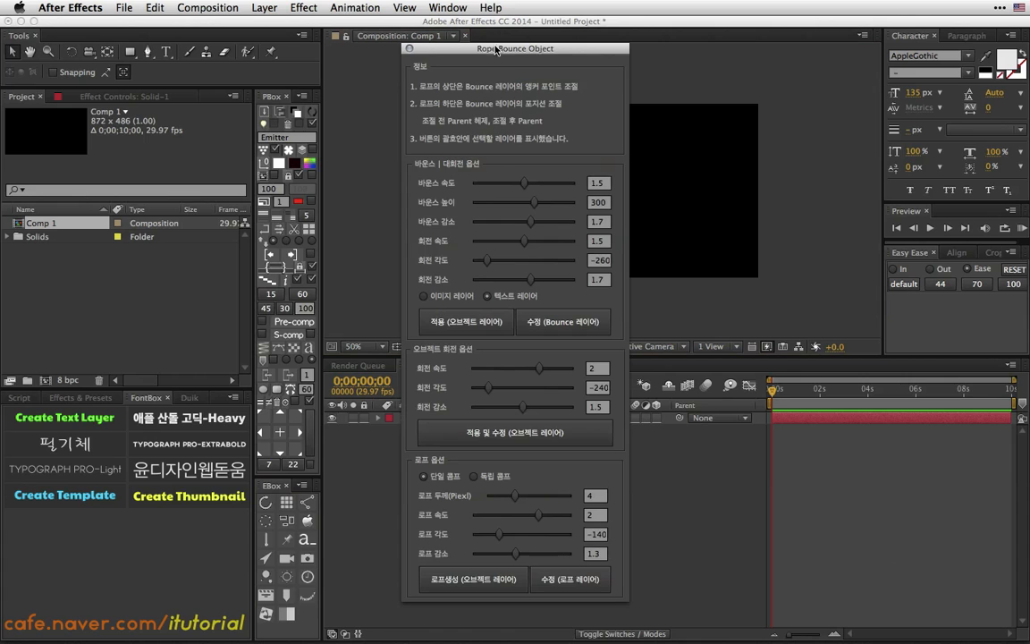
{"action": "left_click_drag", "start_coordinate": [496, 49], "coordinate": [136, 76]}
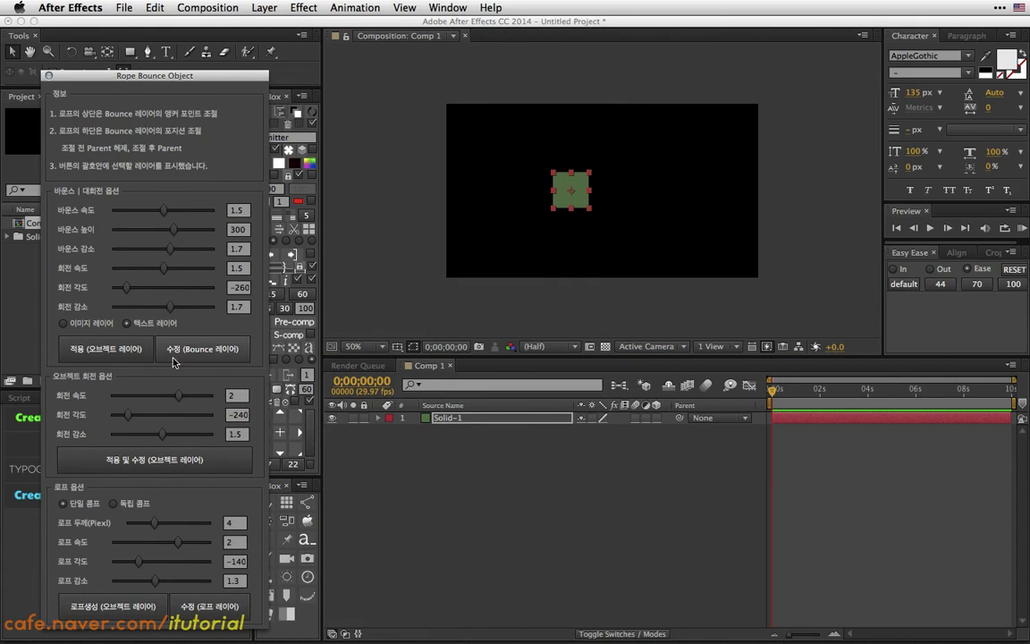
{"action": "left_click", "coordinate": [83, 323]}
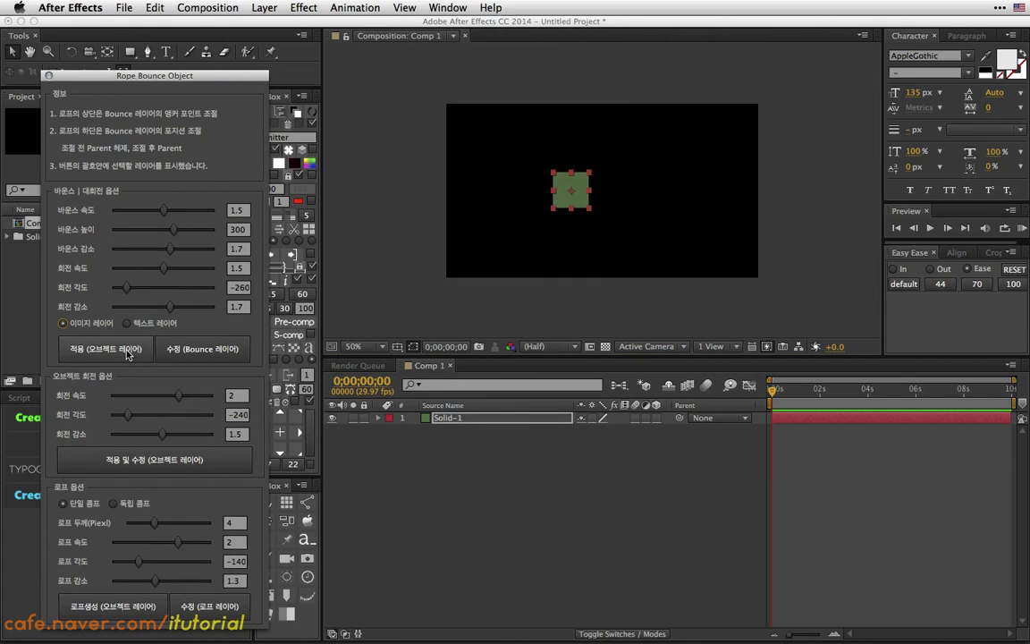
{"action": "left_click", "coordinate": [128, 354]}
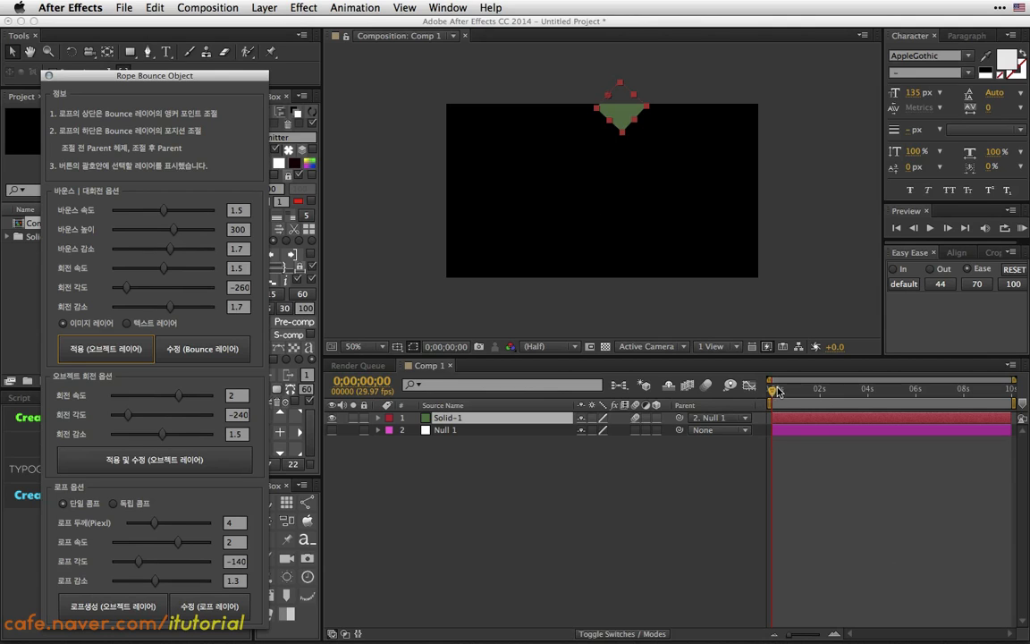
- At about 0;00;01;08, apply the object rotation to Solid-1 and generate its rope, finishing by closing the Rope Bounce Object window
{"action": "left_click_drag", "start_coordinate": [777, 391], "coordinate": [803, 391]}
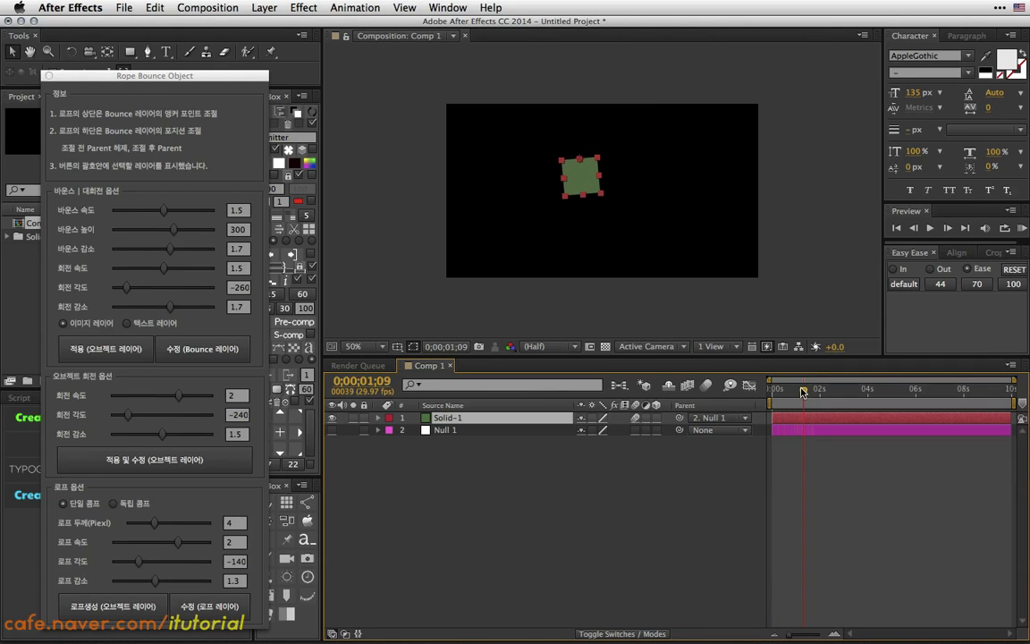
{"action": "left_click", "coordinate": [179, 461]}
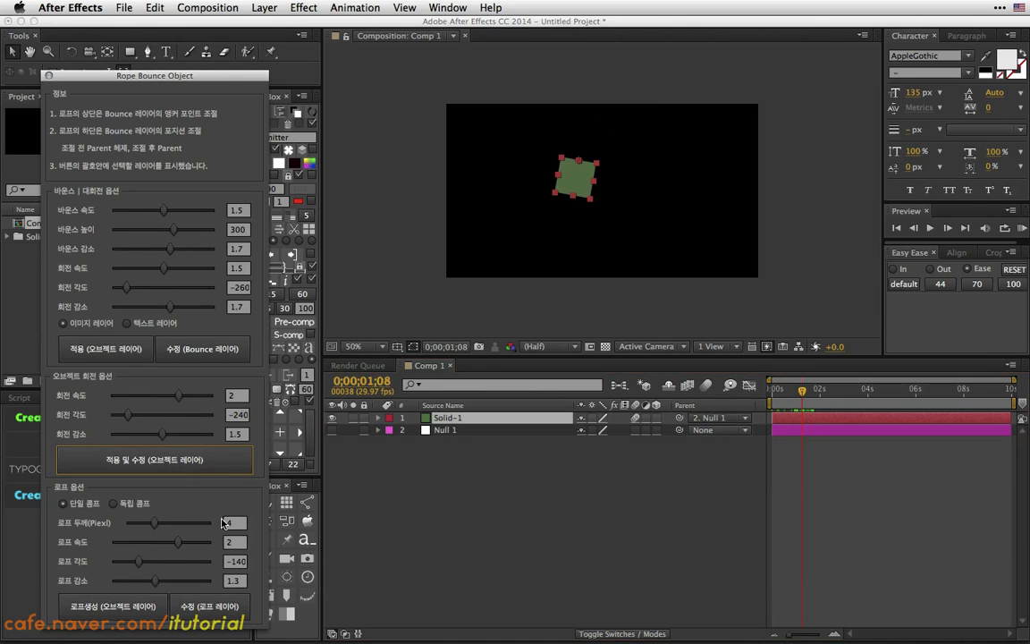
{"action": "left_click", "coordinate": [138, 608]}
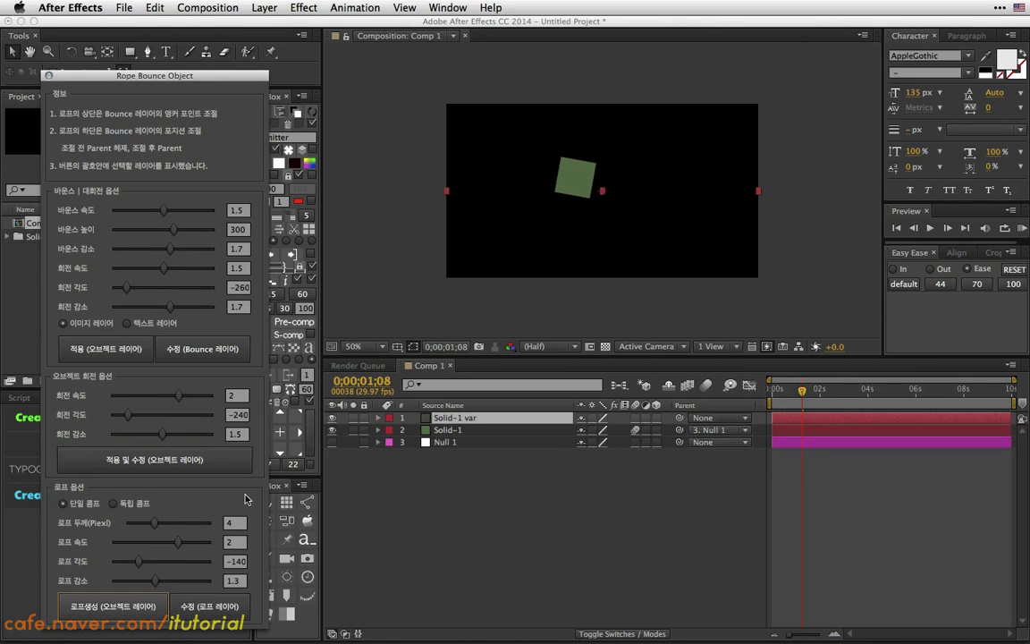
{"action": "left_click", "coordinate": [49, 76]}
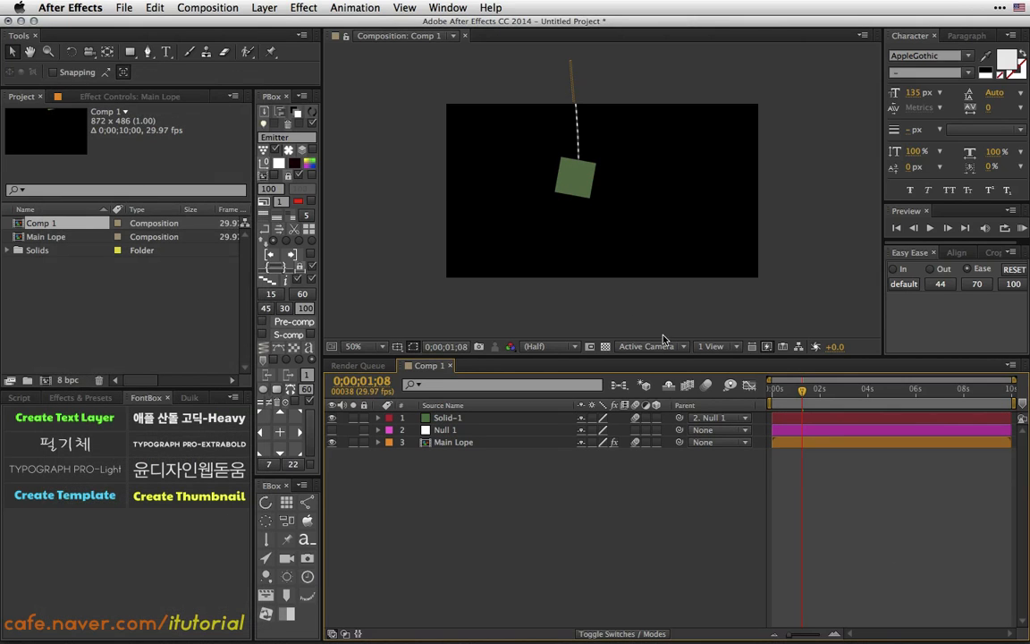
- Scrub back to the start of the timeline and play the rope bounce animation
{"action": "left_click_drag", "start_coordinate": [801, 390], "coordinate": [777, 388]}
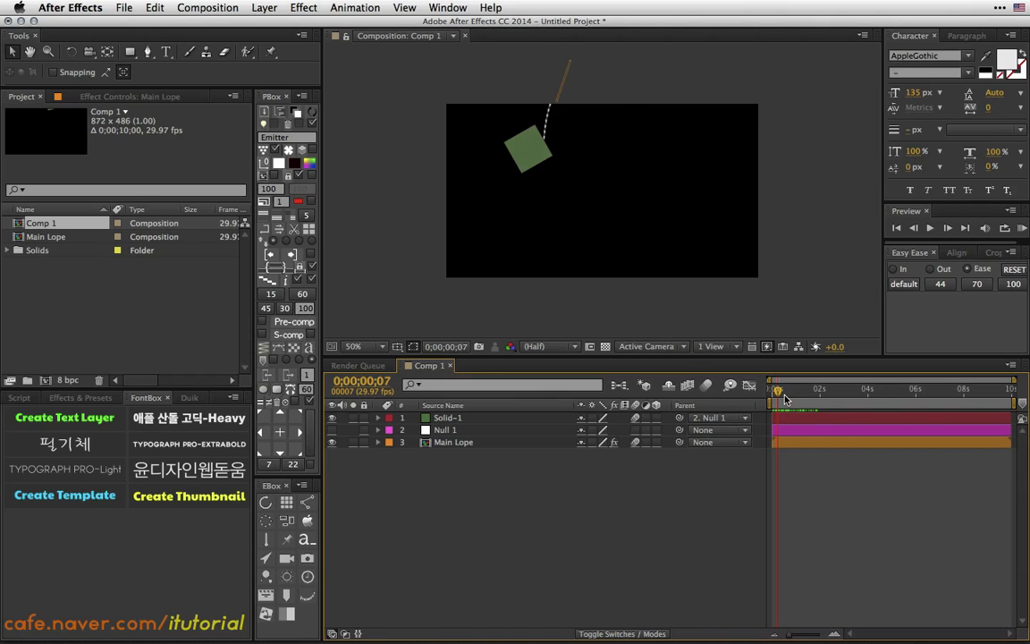
{"action": "left_click_drag", "start_coordinate": [784, 397], "coordinate": [789, 392]}
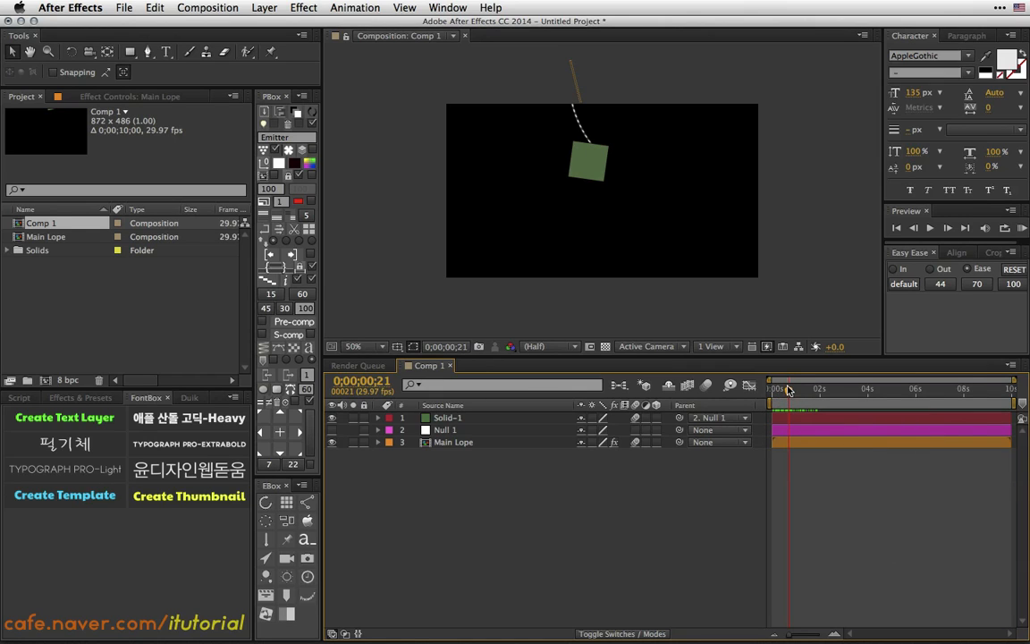
{"action": "left_click_drag", "start_coordinate": [787, 391], "coordinate": [772, 394]}
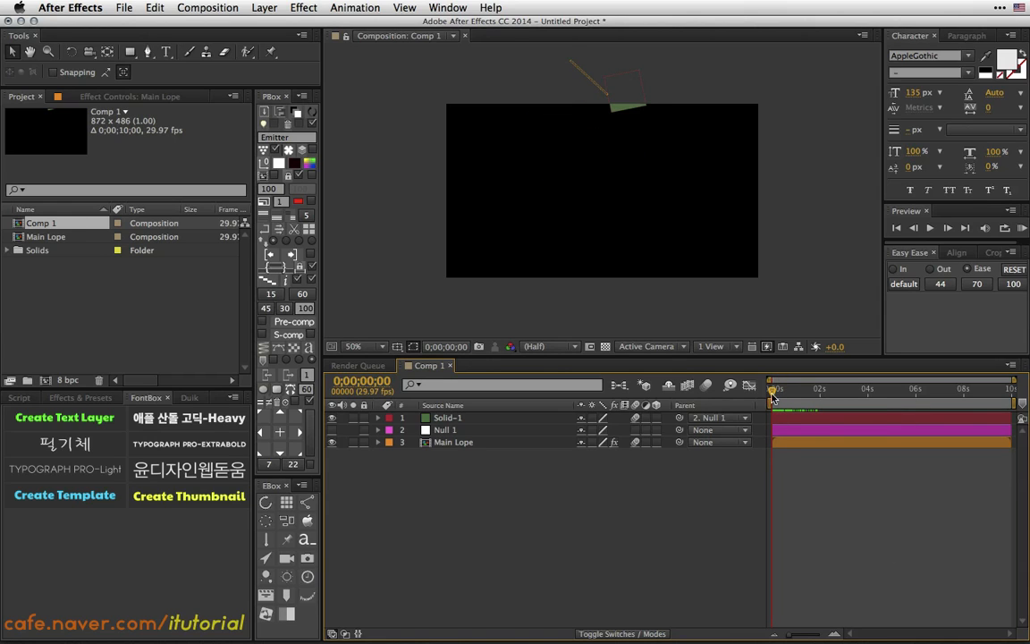
{"action": "key", "text": "space"}
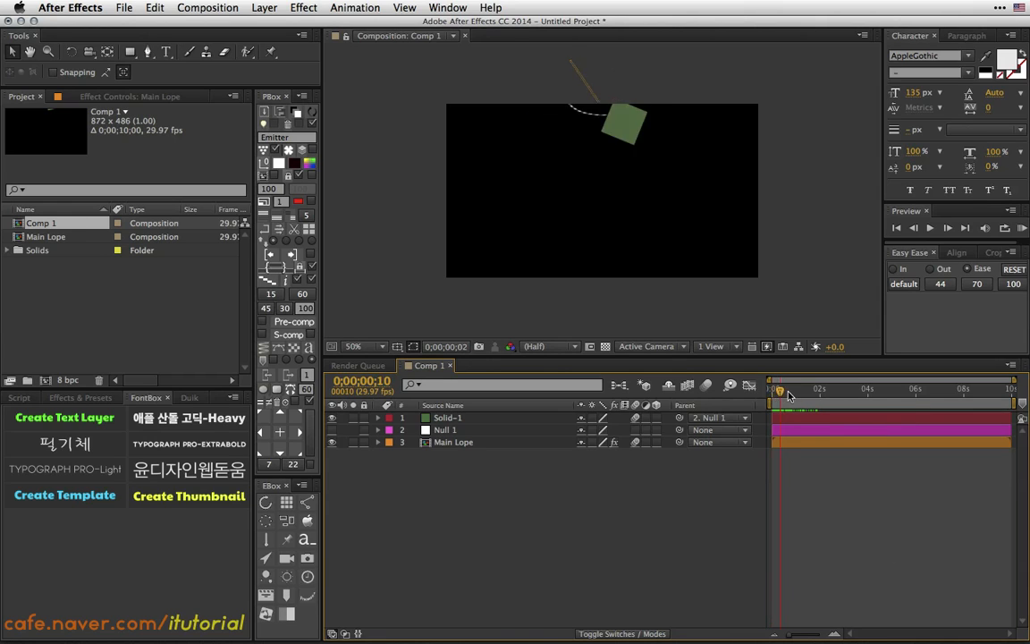
- Shift Solid-1, Null 1 and Main Lope together to start at about 4.5 seconds, and scrub to 0;00;04;29 to check the motion
{"action": "left_click_drag", "start_coordinate": [529, 477], "coordinate": [452, 417]}
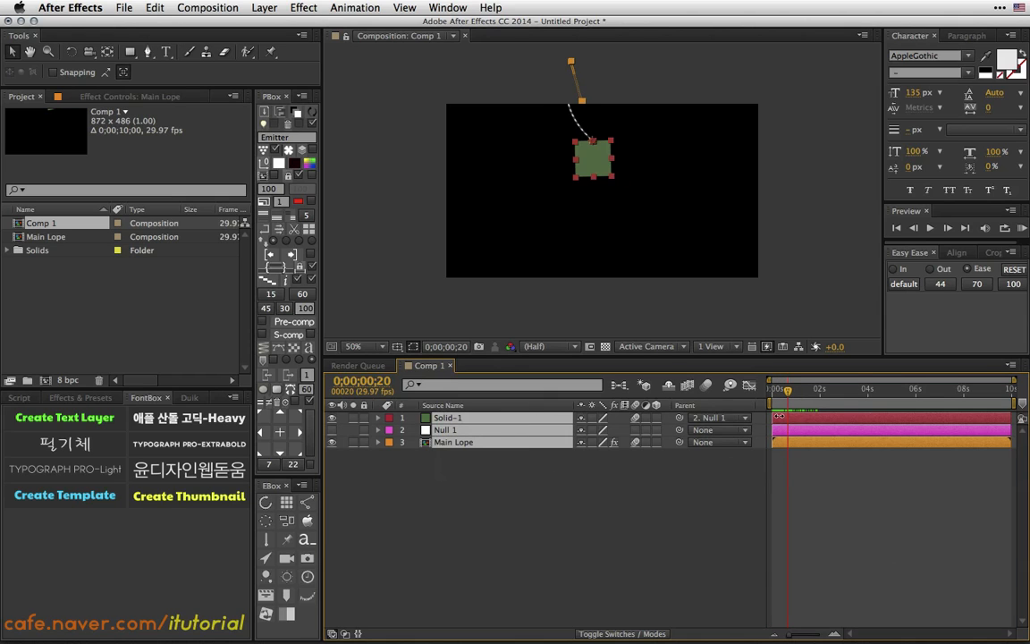
{"action": "left_click_drag", "start_coordinate": [807, 420], "coordinate": [888, 420]}
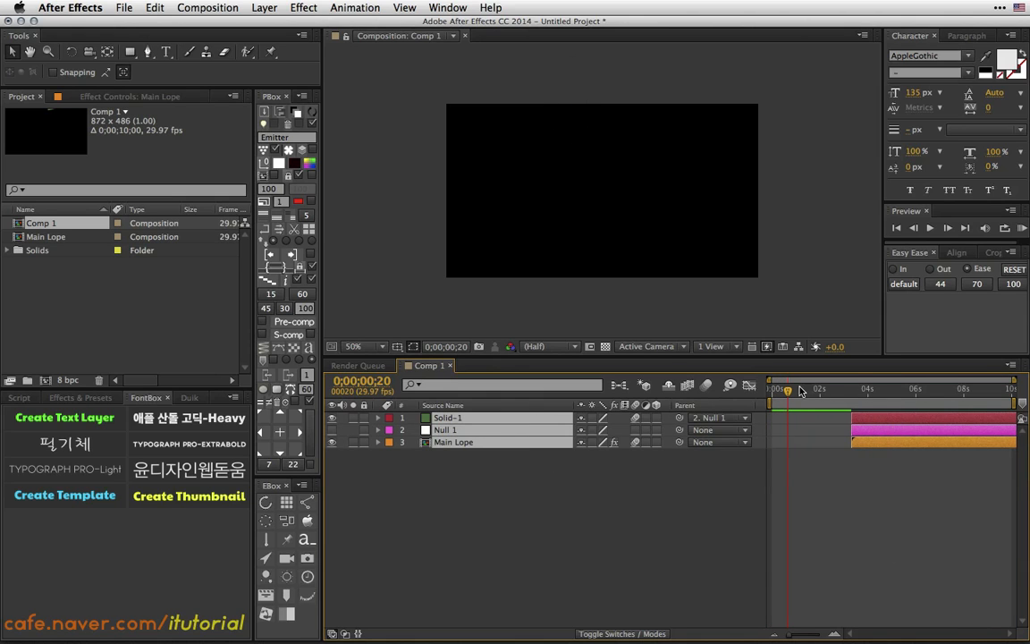
{"action": "left_click", "coordinate": [831, 390]}
{"action": "left_click_drag", "start_coordinate": [833, 393], "coordinate": [861, 393]}
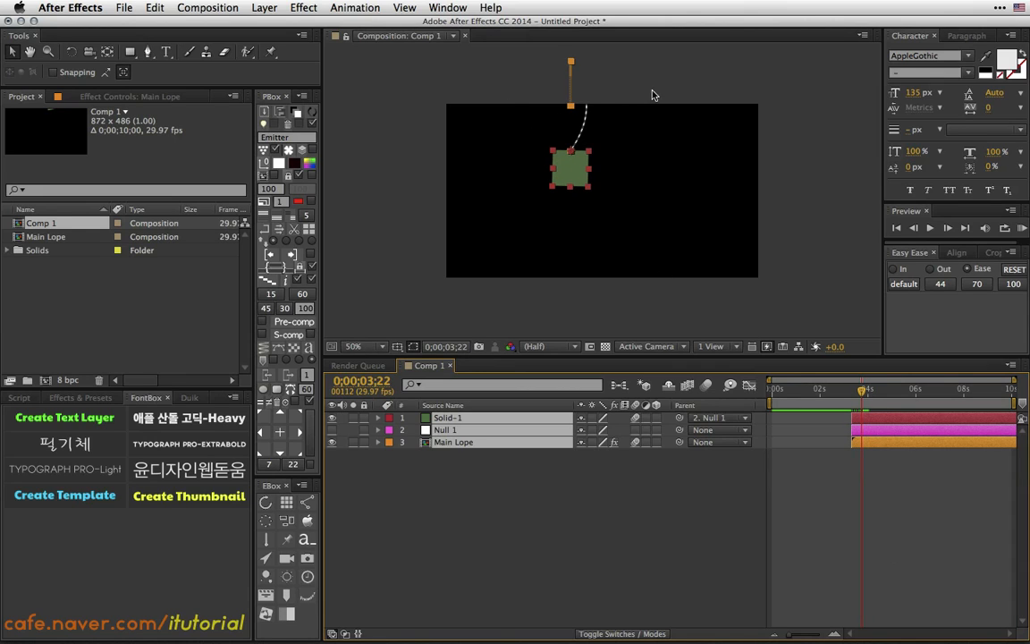
{"action": "left_click_drag", "start_coordinate": [861, 389], "coordinate": [890, 392]}
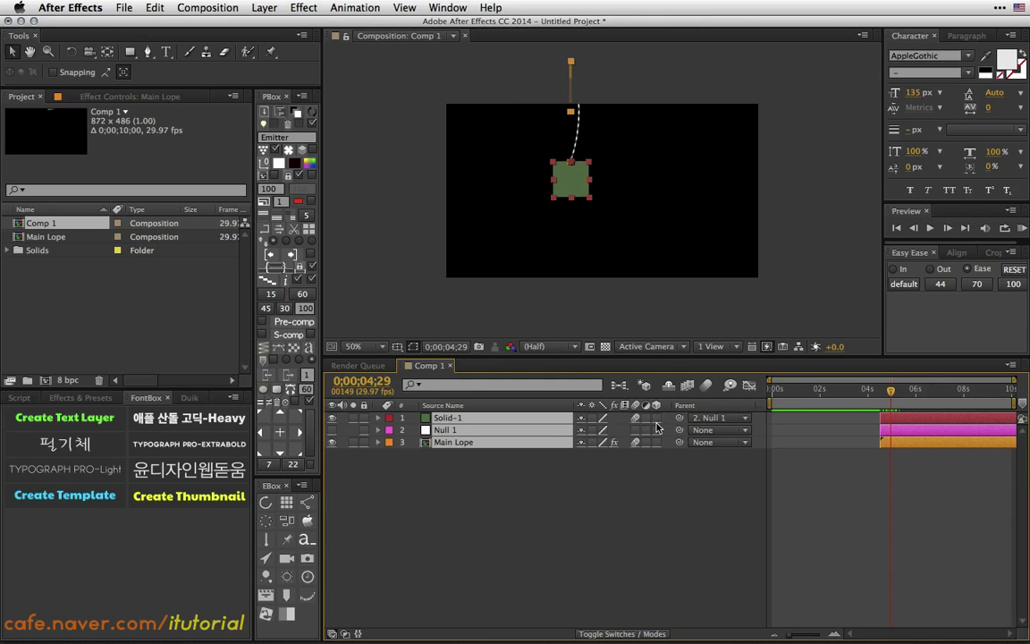
- Delete the Solid-1, Null 1 and Main Lope layers from Comp 1
{"action": "left_click", "coordinate": [454, 474]}
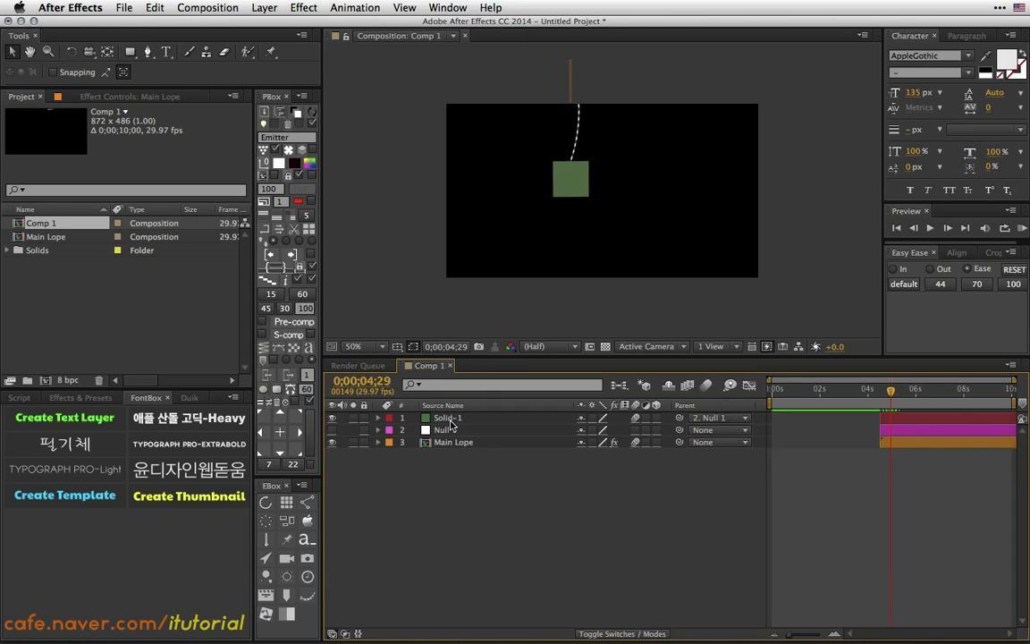
{"action": "left_click", "coordinate": [451, 419]}
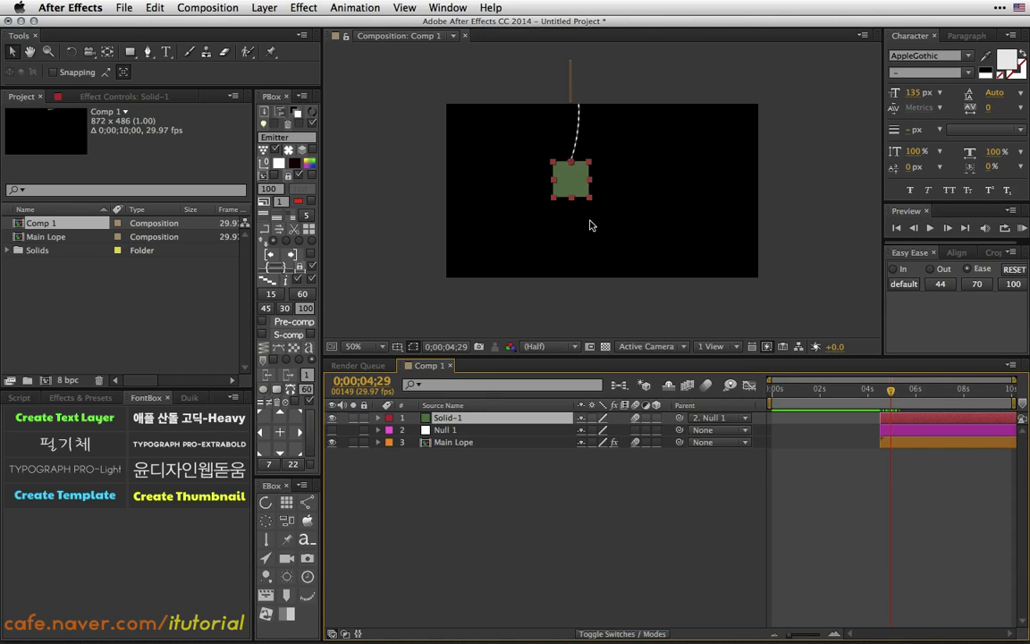
{"action": "key", "text": "BackSpace"}
{"action": "left_click_drag", "start_coordinate": [455, 472], "coordinate": [411, 409]}
{"action": "key", "text": "BackSpace"}
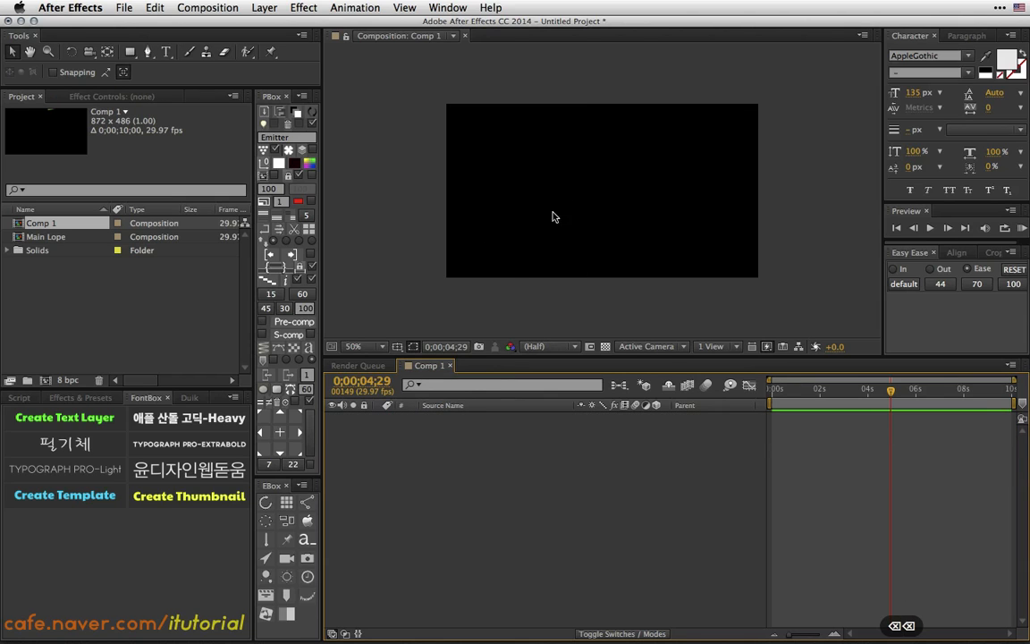
- Add a new square solid in the upper-right area of the frame and pre-compose it
{"action": "left_click", "coordinate": [278, 149]}
{"action": "left_click", "coordinate": [455, 438]}
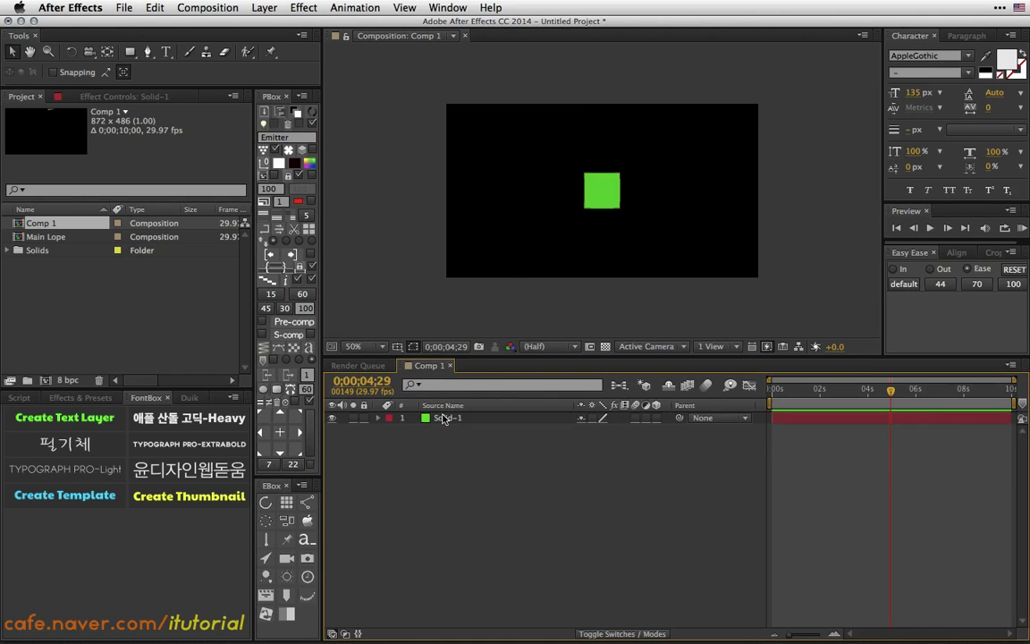
{"action": "left_click", "coordinate": [445, 418]}
{"action": "left_click_drag", "start_coordinate": [603, 190], "coordinate": [703, 168]}
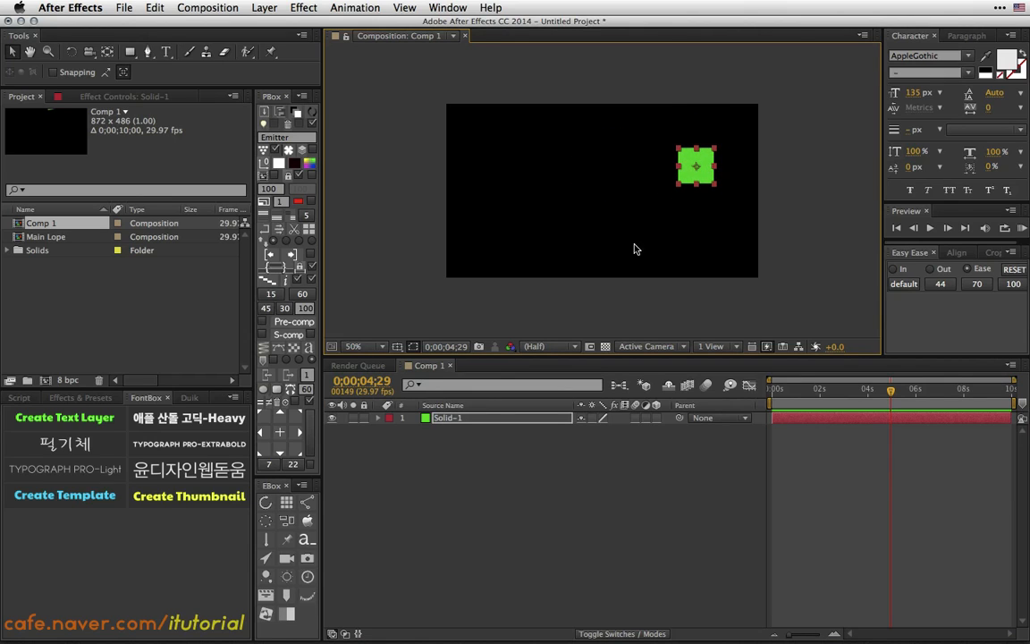
{"action": "left_click", "coordinate": [456, 420]}
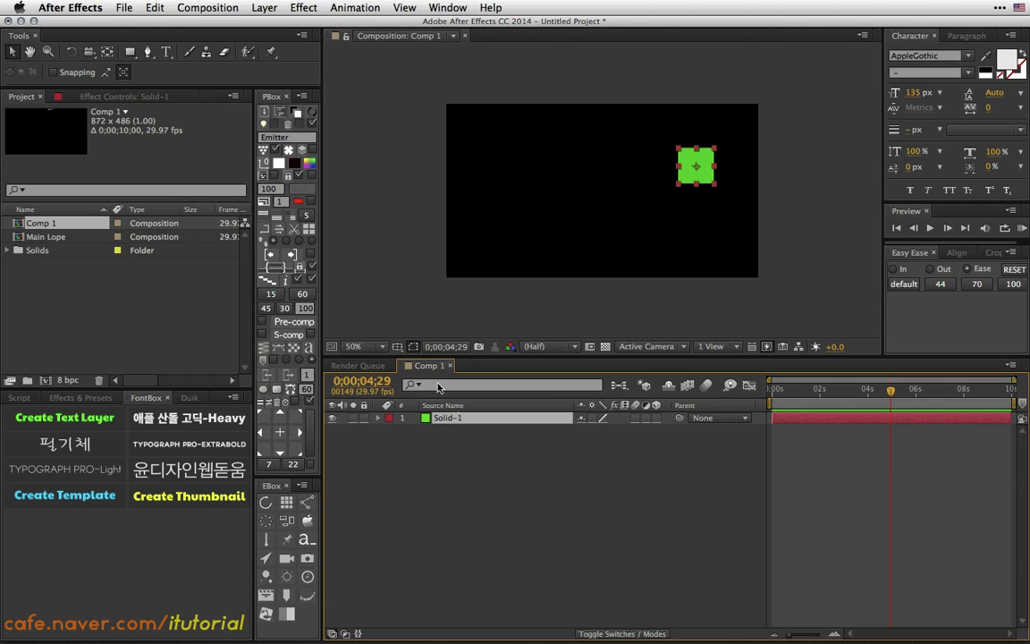
{"action": "left_click", "coordinate": [294, 322]}
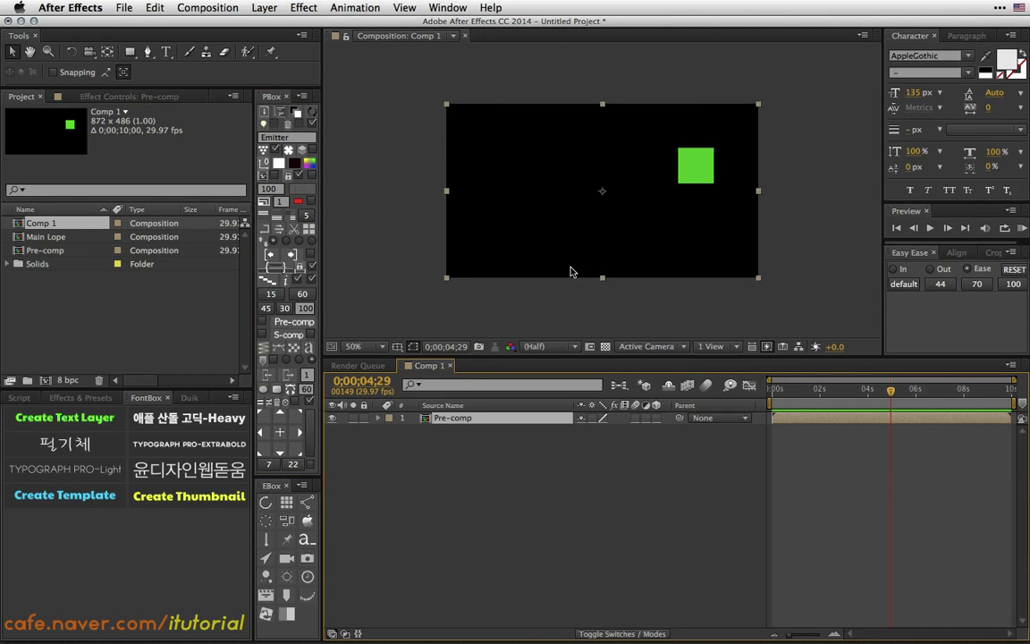
- Try moving the Pre-comp layer around the frame, and undo both moves
{"action": "left_click_drag", "start_coordinate": [681, 169], "coordinate": [645, 193]}
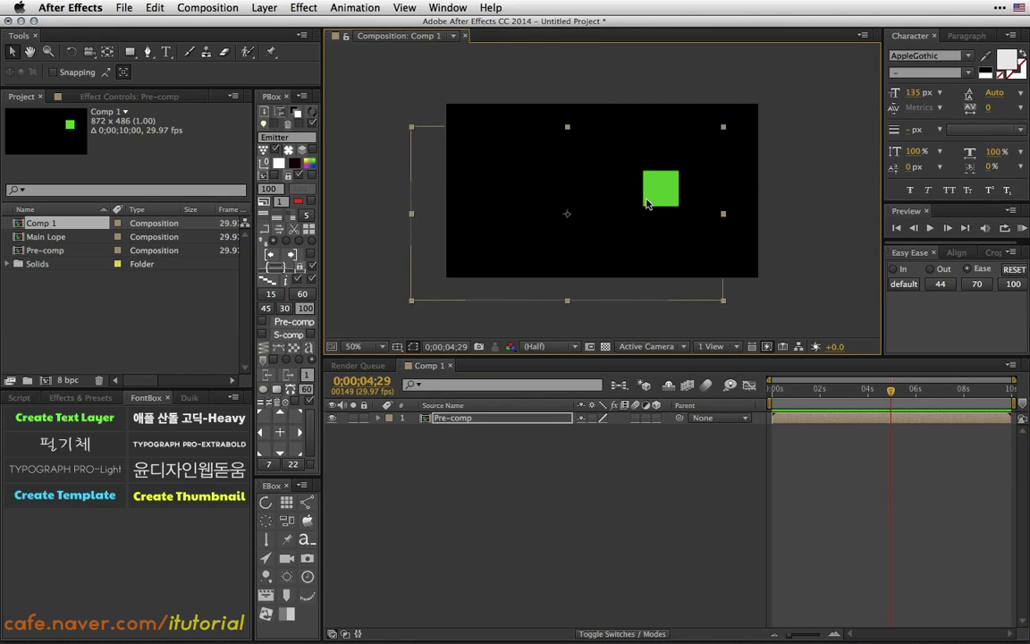
{"action": "left_click_drag", "start_coordinate": [625, 203], "coordinate": [651, 209]}
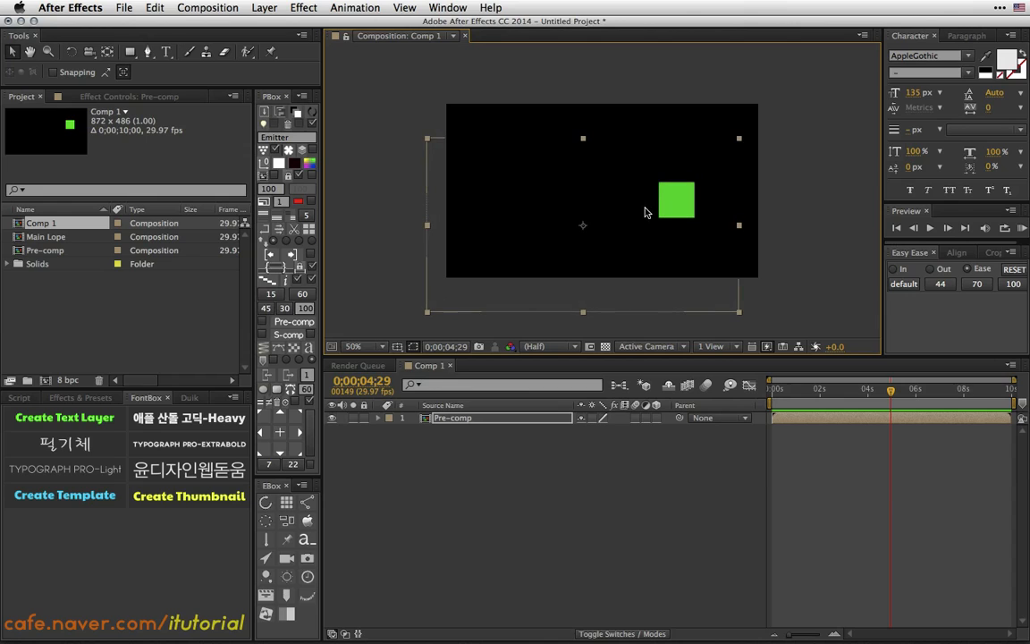
{"action": "key", "text": "super+z"}
{"action": "key", "text": "super+z"}
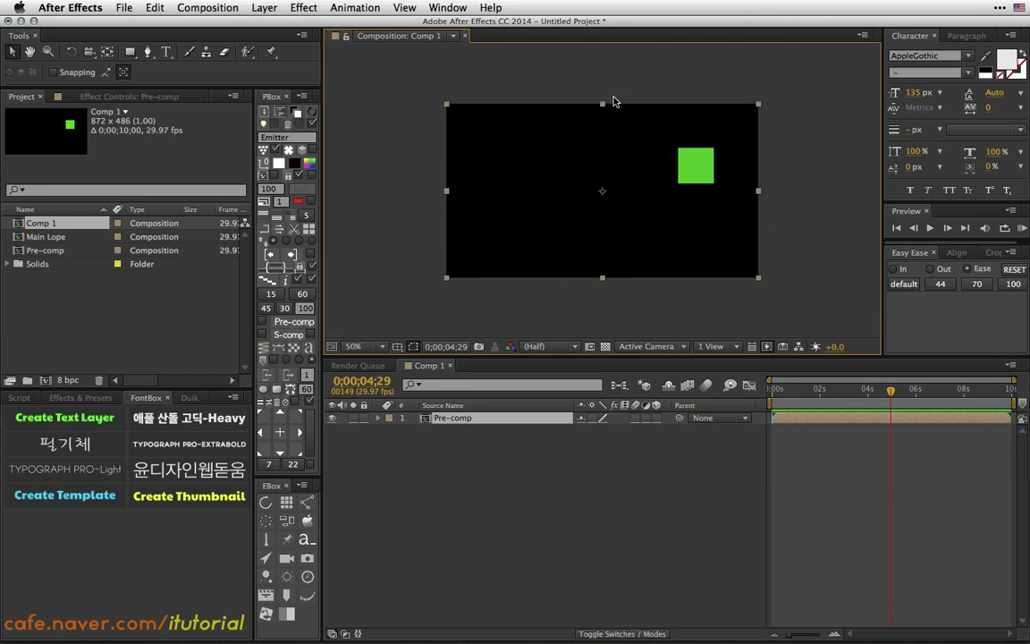
- Apply the Rope Bounce Object bounce to the Pre-comp layer as an image layer, and scrub to 0;00;01;09
{"action": "left_click", "coordinate": [456, 441]}
{"action": "left_click", "coordinate": [454, 419]}
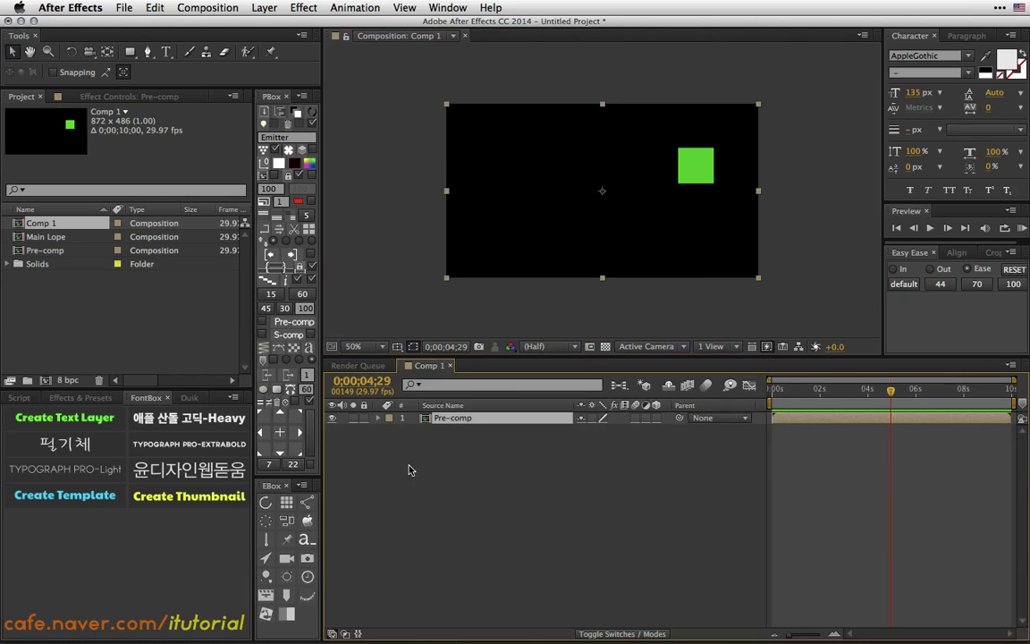
{"action": "left_click", "coordinate": [283, 532]}
{"action": "left_click_drag", "start_coordinate": [491, 50], "coordinate": [164, 81]}
{"action": "left_click", "coordinate": [99, 327]}
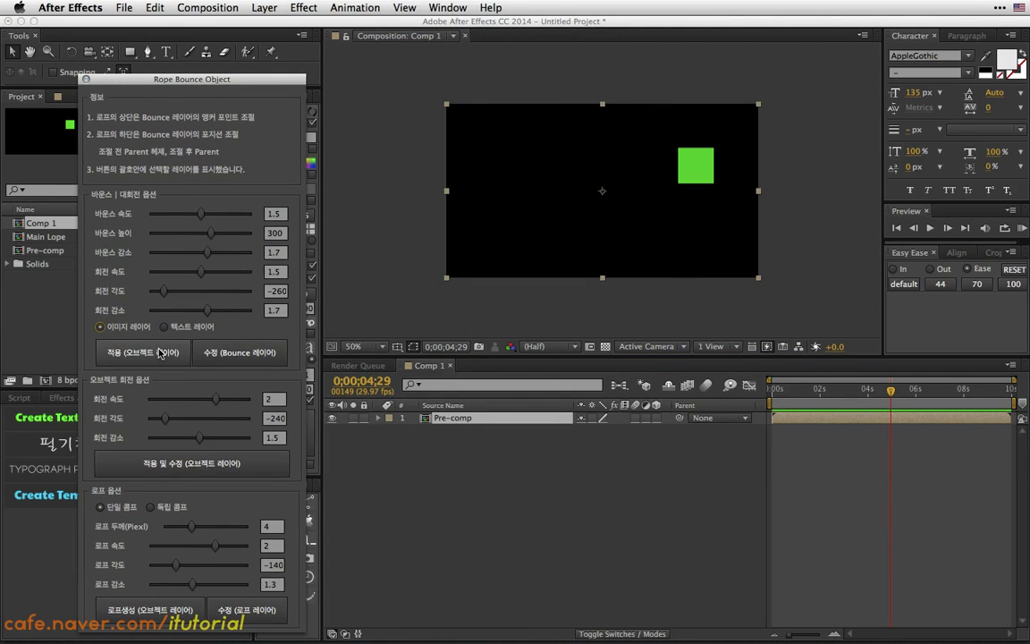
{"action": "left_click", "coordinate": [159, 354]}
{"action": "left_click_drag", "start_coordinate": [771, 391], "coordinate": [804, 392]}
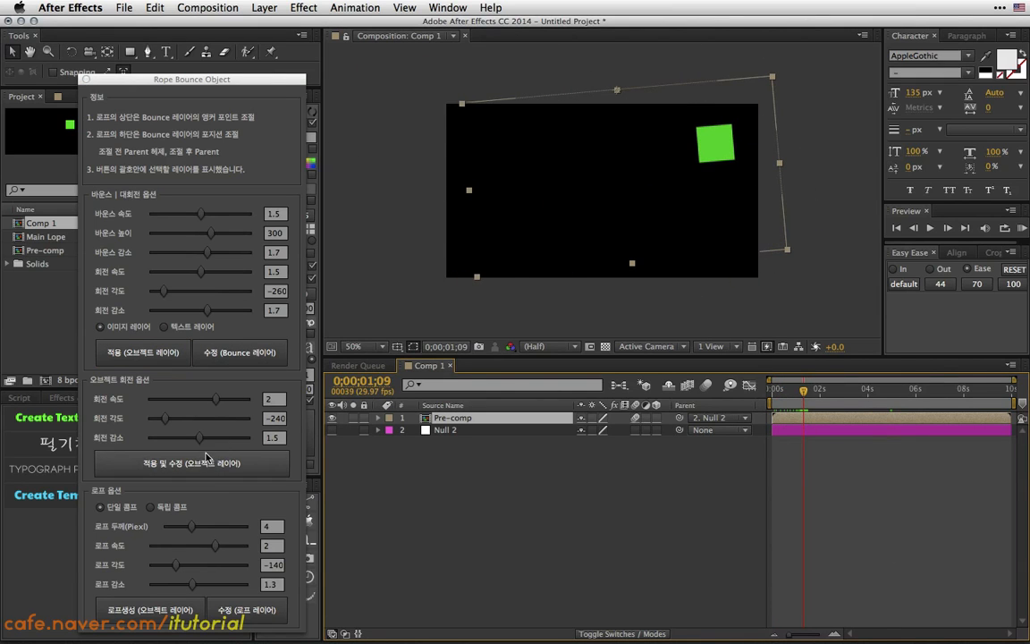
- Apply the object rotation to the Pre-comp layer, generate its rope, and preview the motion from near the start
{"action": "left_click", "coordinate": [205, 457]}
{"action": "left_click", "coordinate": [178, 611]}
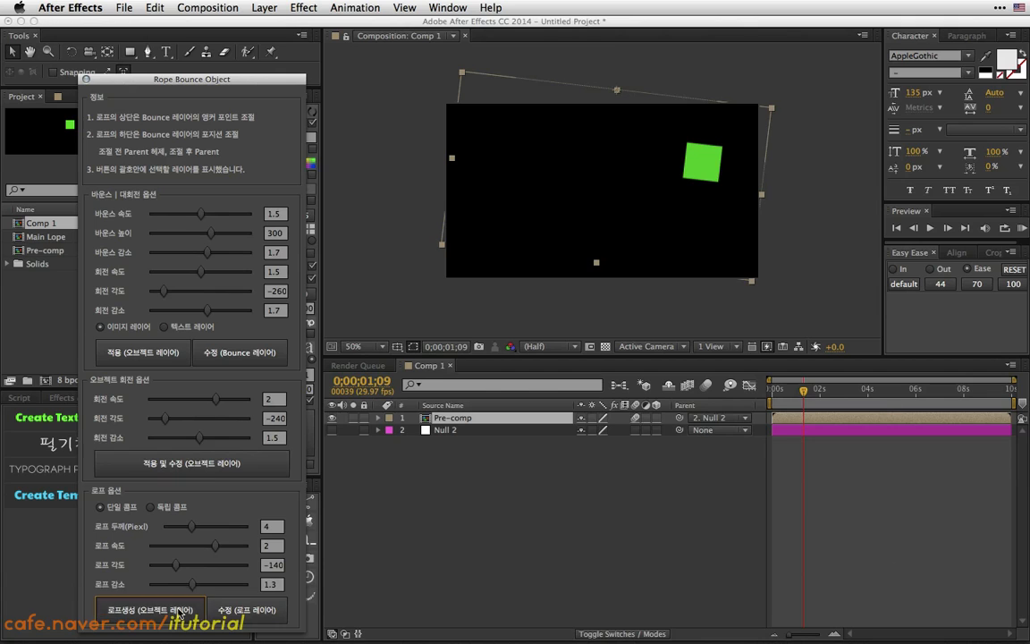
{"action": "left_click_drag", "start_coordinate": [804, 392], "coordinate": [780, 390]}
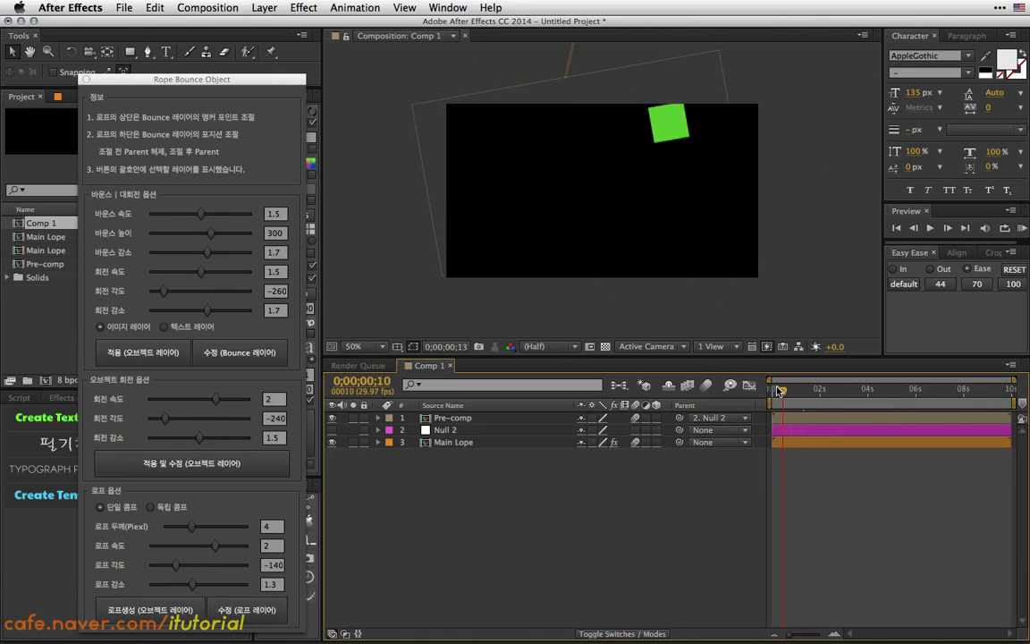
{"action": "key", "text": "space"}
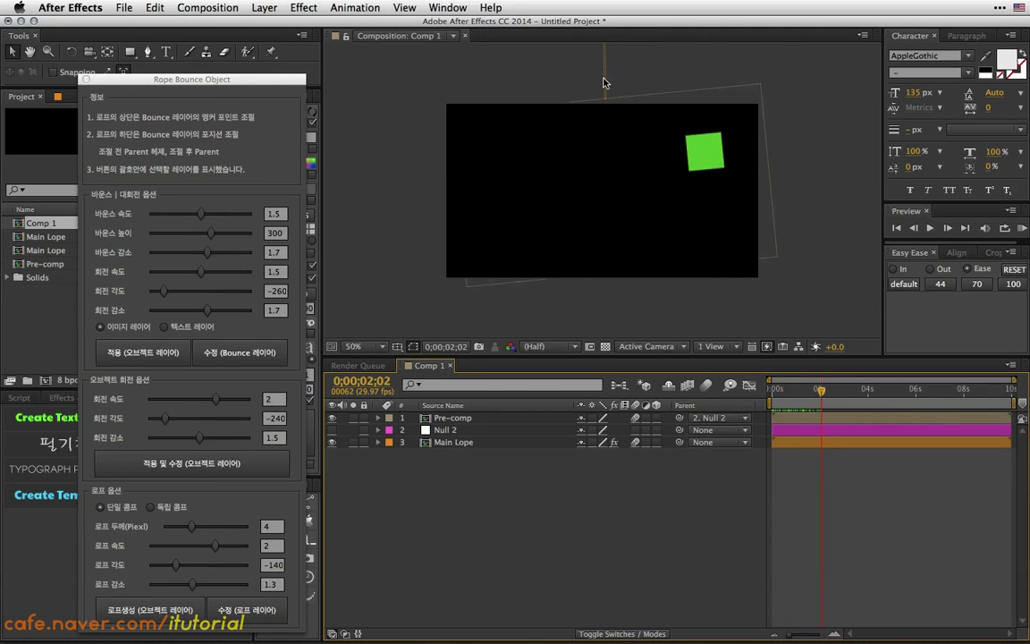
- Close the Rope Bounce Object window and delete the Pre-comp, Null 2 and Main Lope layers from Comp 1
{"action": "left_click_drag", "start_coordinate": [99, 83], "coordinate": [105, 70]}
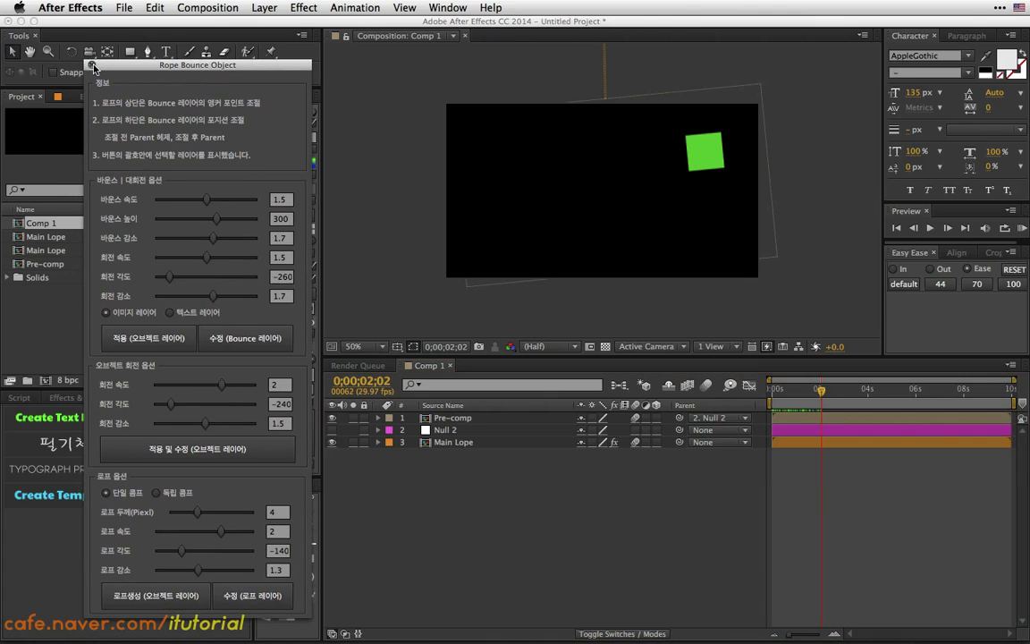
{"action": "left_click", "coordinate": [93, 66]}
{"action": "left_click_drag", "start_coordinate": [472, 494], "coordinate": [409, 393]}
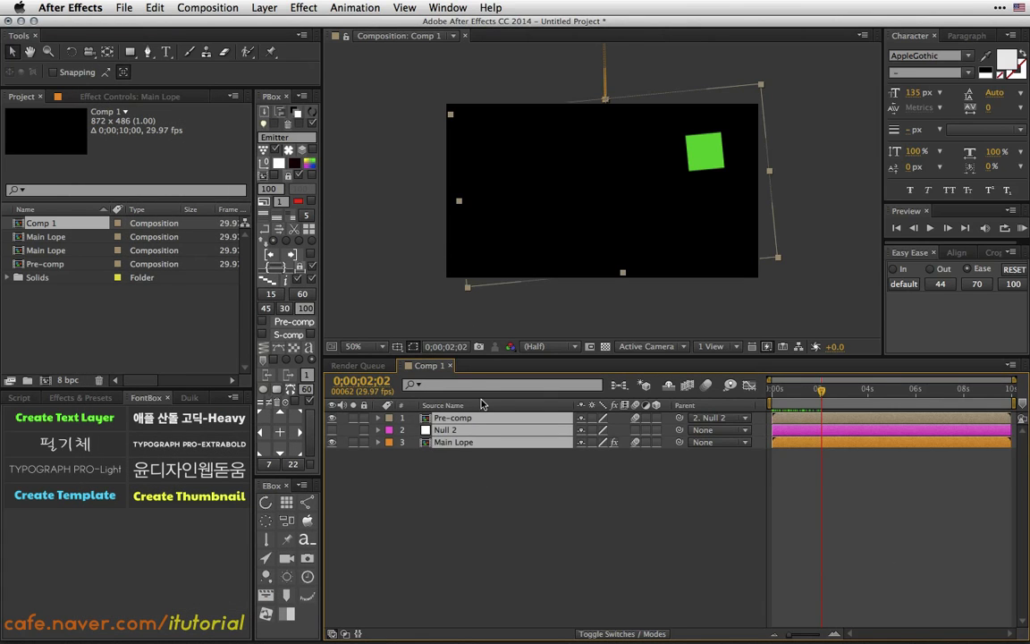
{"action": "key", "text": "BackSpace"}
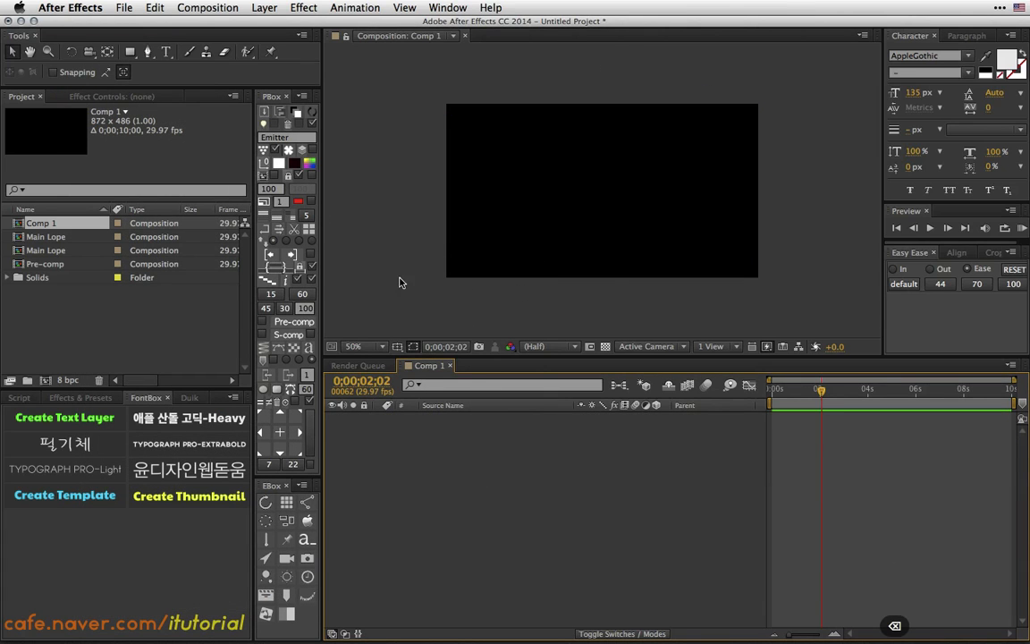
- Delete all compositions and the Solids folder from the project
{"action": "left_click", "coordinate": [170, 324]}
{"action": "left_click_drag", "start_coordinate": [82, 308], "coordinate": [10, 221]}
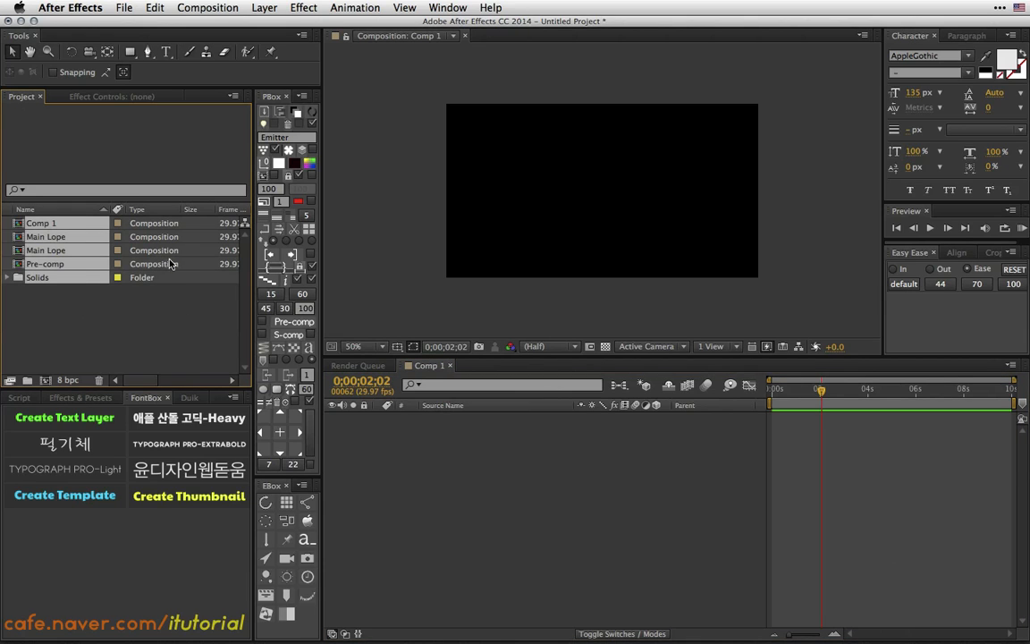
{"action": "key", "text": "BackSpace"}
{"action": "left_click", "coordinate": [588, 322]}
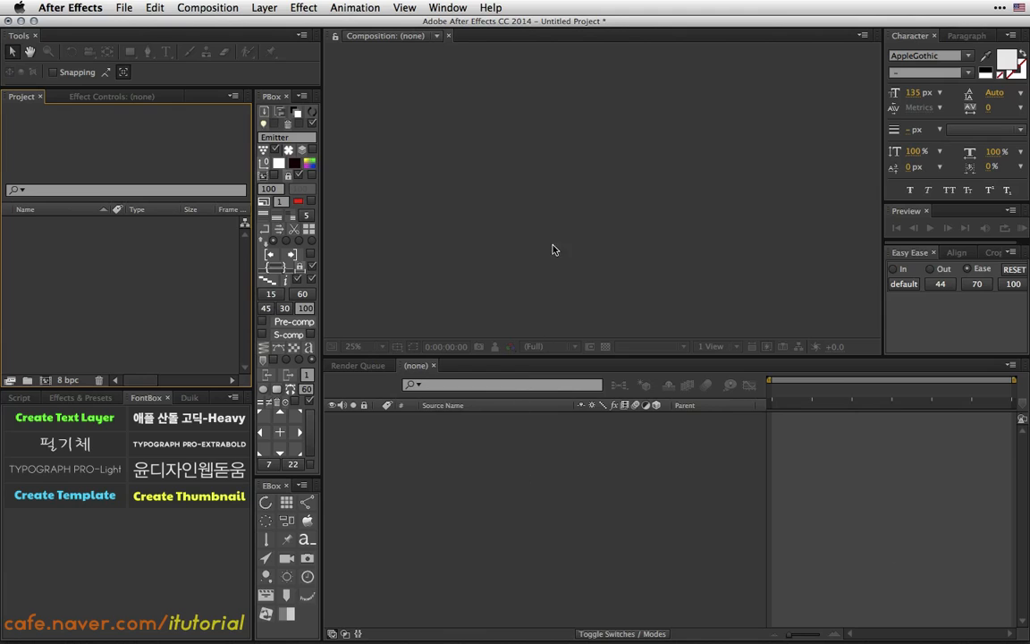
- Switch to Illustrator and create a new 872 x 480 px RGB document
{"action": "key", "text": "super+Tab"}
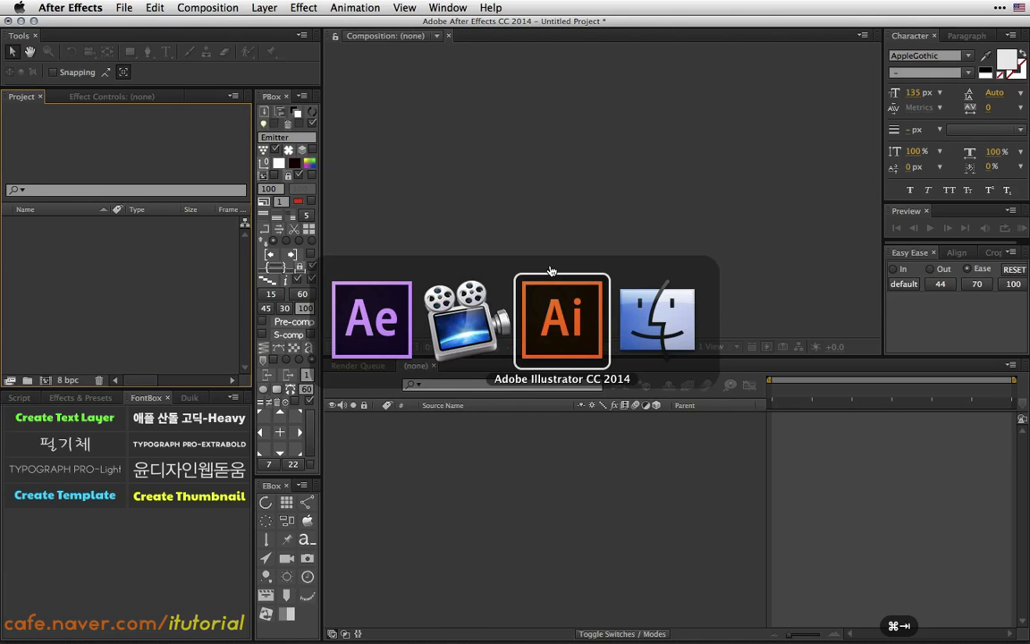
{"action": "left_click", "coordinate": [558, 310]}
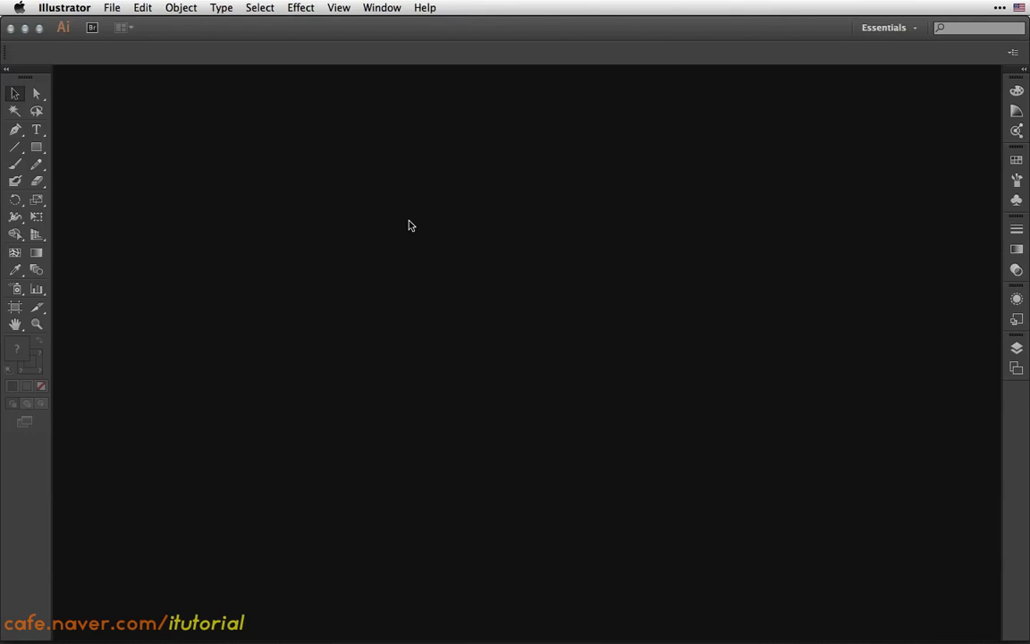
{"action": "left_click", "coordinate": [112, 7]}
{"action": "left_click", "coordinate": [117, 25]}
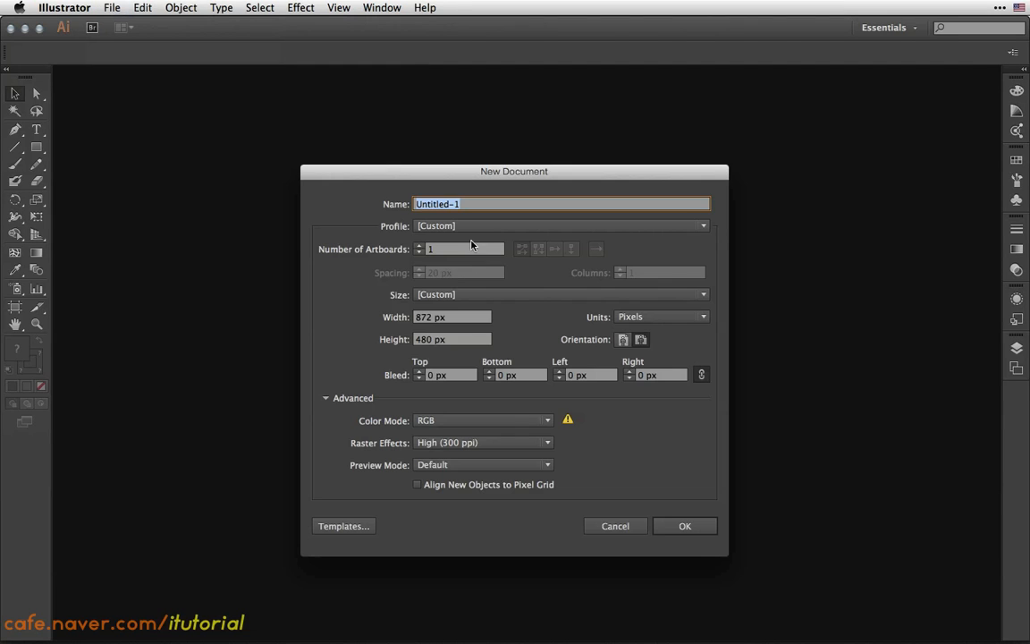
{"action": "left_click", "coordinate": [654, 528]}
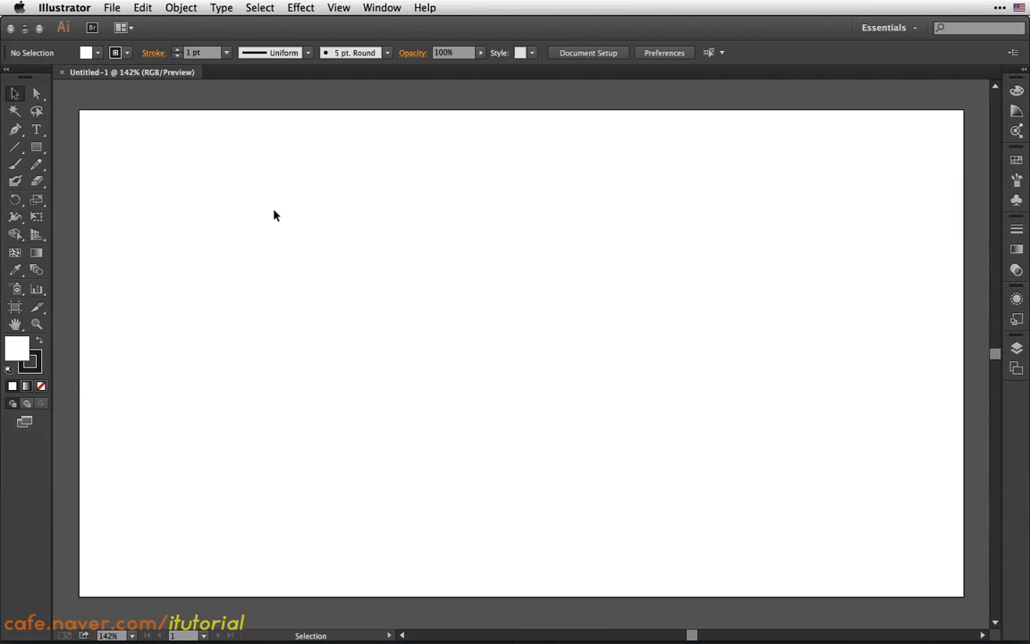
- Show the document's layers and draw a nearly circular ellipse in the lower-left area of the artboard
{"action": "key", "text": "F7"}
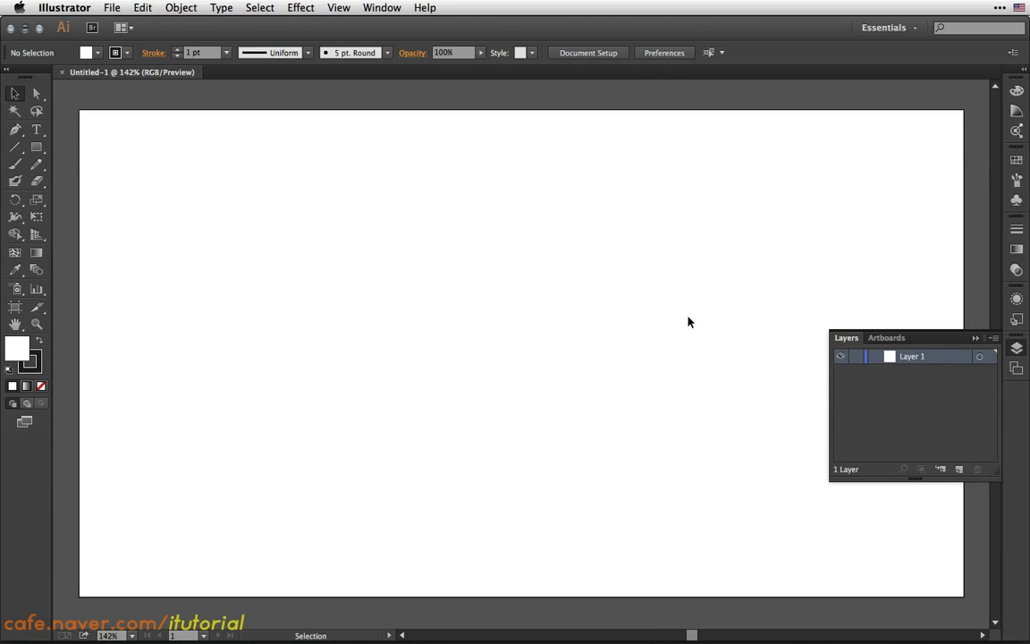
{"action": "left_click", "coordinate": [37, 148]}
{"action": "left_click", "coordinate": [96, 181]}
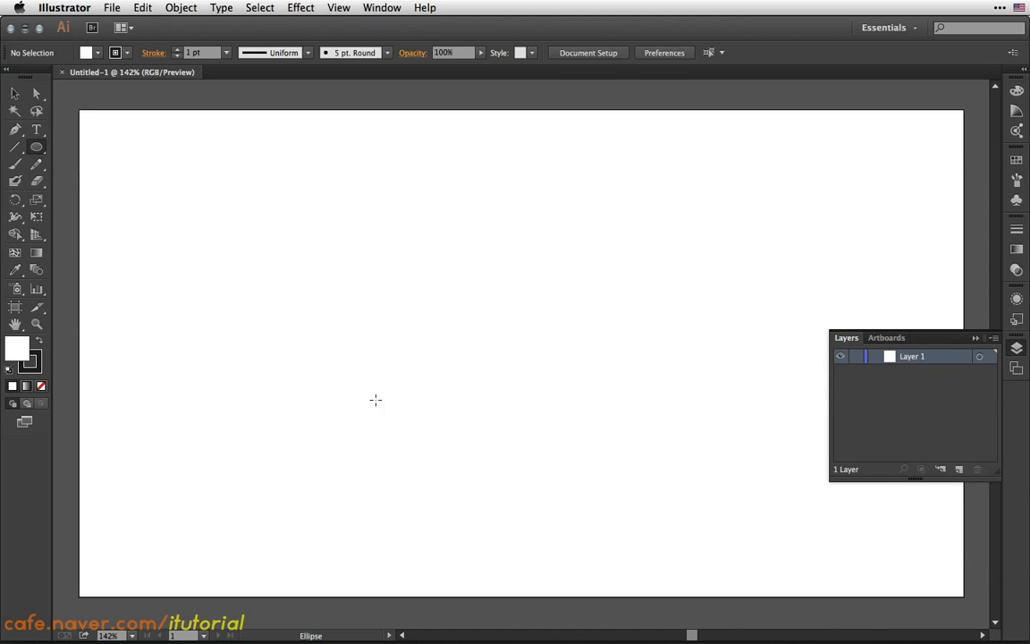
{"action": "mouse_move", "coordinate": [245, 389]}
{"action": "left_mouse_down"}
{"action": "mouse_move", "coordinate": [336, 479]}
{"action": "mouse_move", "coordinate": [374, 499]}
{"action": "mouse_move", "coordinate": [372, 510]}
{"action": "left_mouse_up"}
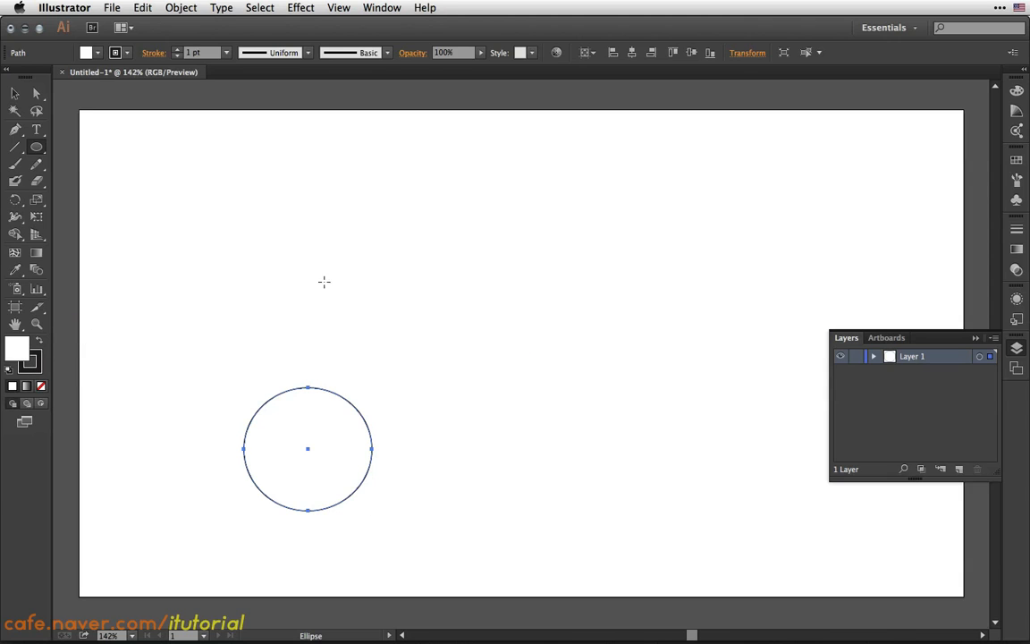
- Fill the ellipse with purple (A900F7) and remove its stroke
{"action": "double_click", "coordinate": [17, 345]}
{"action": "left_click_drag", "start_coordinate": [492, 241], "coordinate": [527, 238]}
{"action": "left_click", "coordinate": [643, 241]}
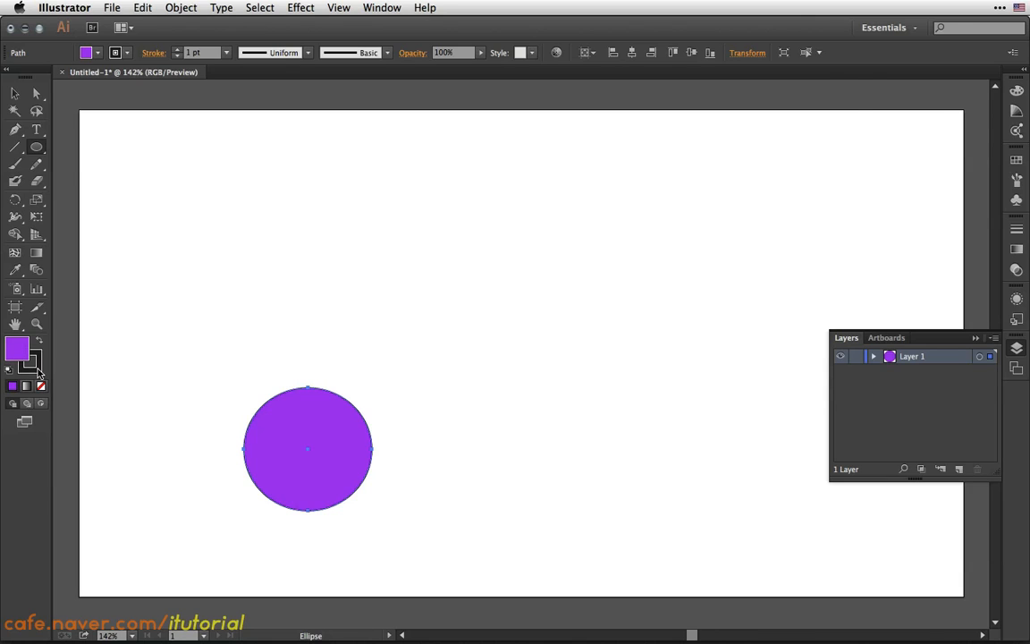
{"action": "left_click", "coordinate": [38, 369]}
{"action": "left_click", "coordinate": [42, 387]}
{"action": "left_click", "coordinate": [18, 347]}
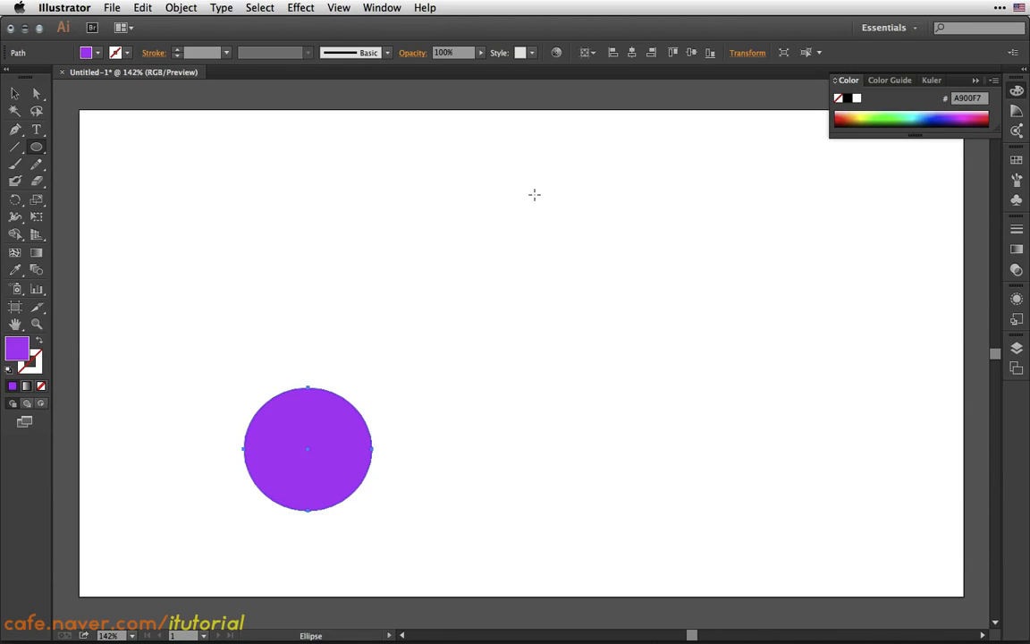
- Draw a rectangle about 115 x 89 px in the upper-right area of the artboard and fill it with mint green (15FFC1)
{"action": "left_click_drag", "start_coordinate": [37, 147], "coordinate": [132, 146]}
{"action": "left_click_drag", "start_coordinate": [678, 223], "coordinate": [797, 313]}
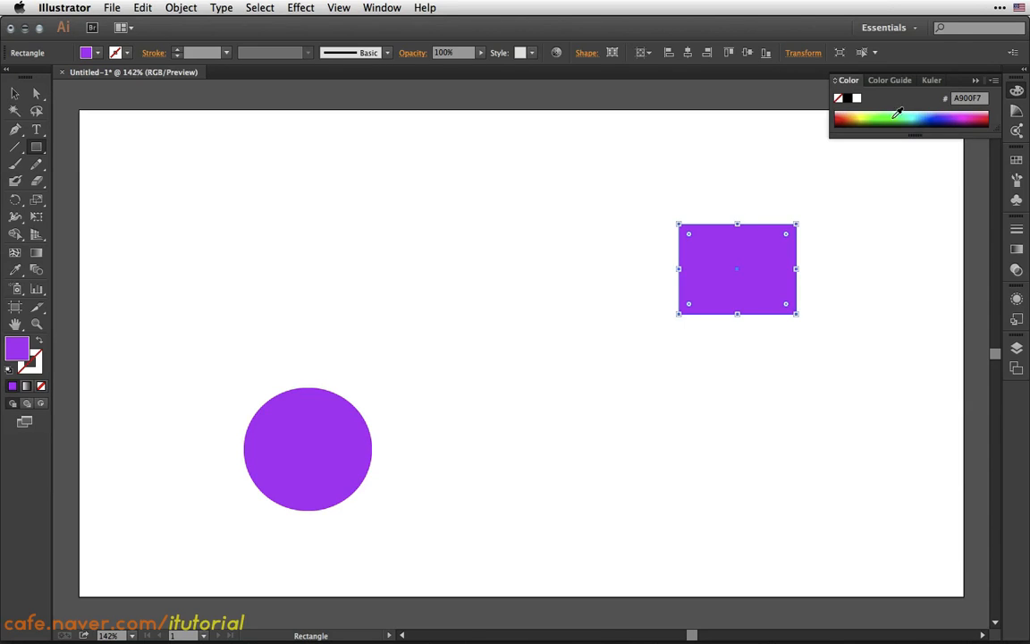
{"action": "left_click", "coordinate": [912, 116]}
{"action": "left_click", "coordinate": [887, 114]}
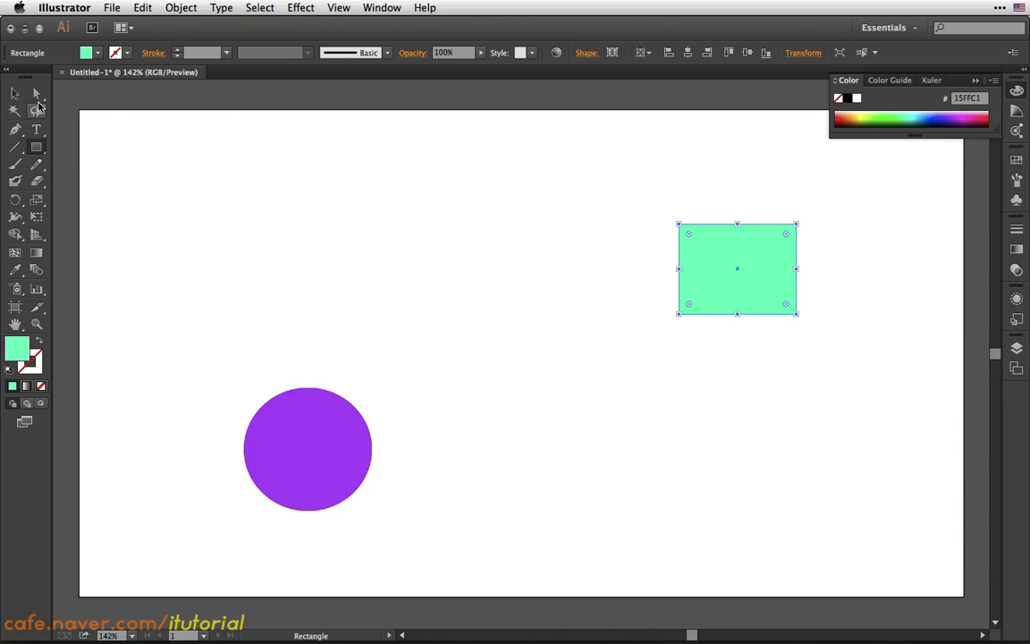
{"action": "left_click", "coordinate": [14, 93]}
{"action": "left_click", "coordinate": [665, 289]}
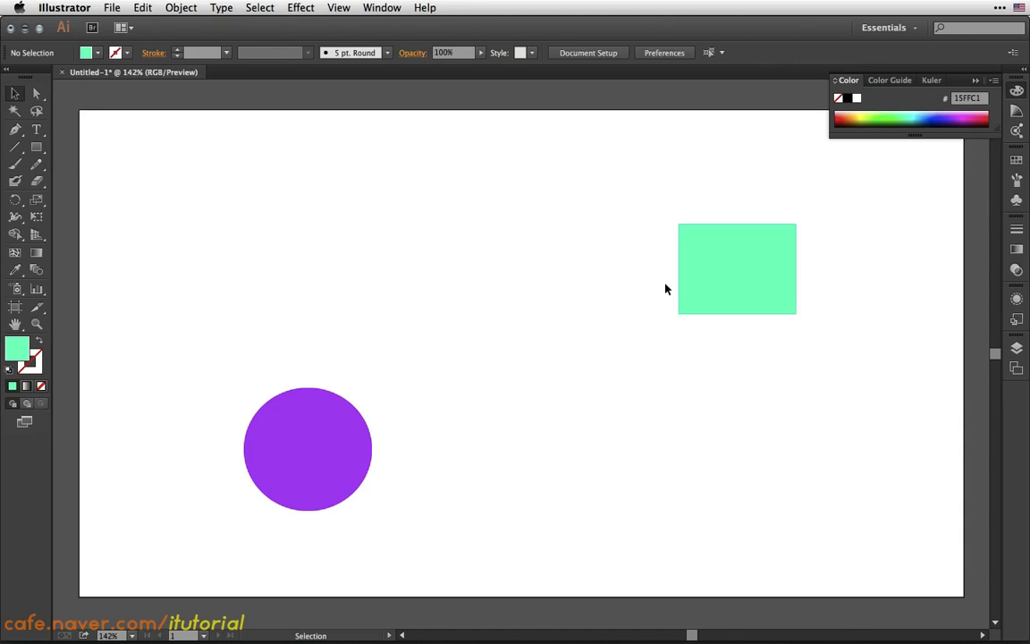
- Add a second layer and move the green rectangle onto it, leaving the purple ellipse on Layer 1
{"action": "left_click", "coordinate": [1016, 348]}
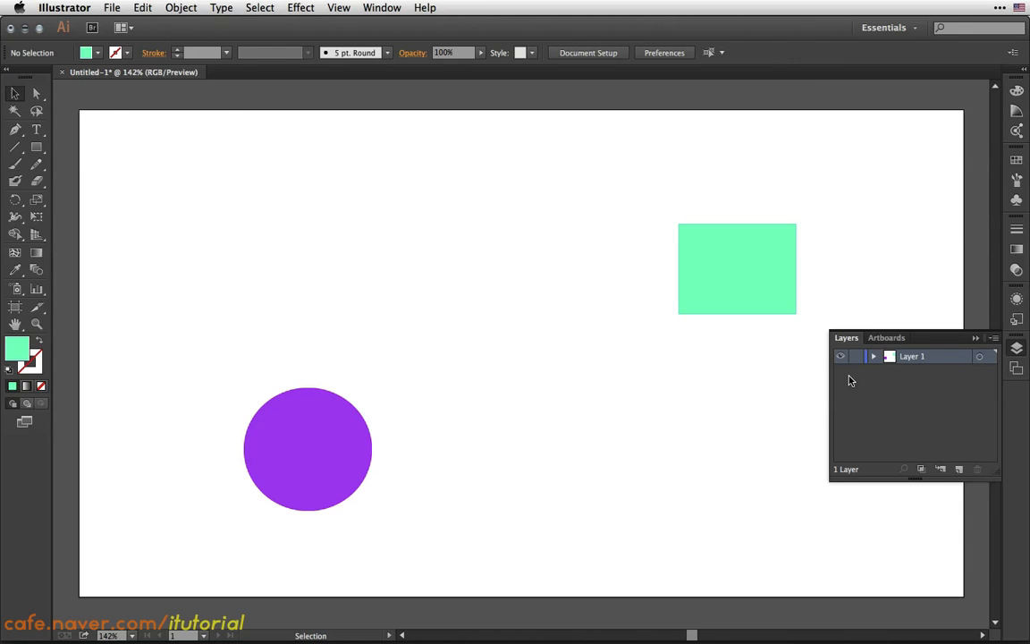
{"action": "left_click", "coordinate": [959, 469]}
{"action": "left_click", "coordinate": [695, 247]}
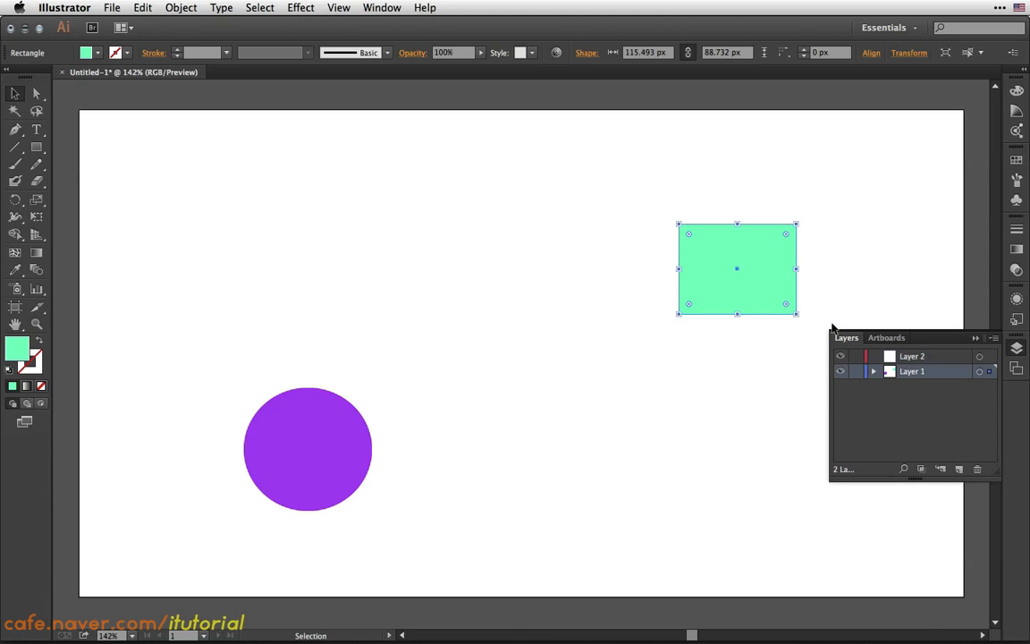
{"action": "left_click_drag", "start_coordinate": [991, 372], "coordinate": [990, 356]}
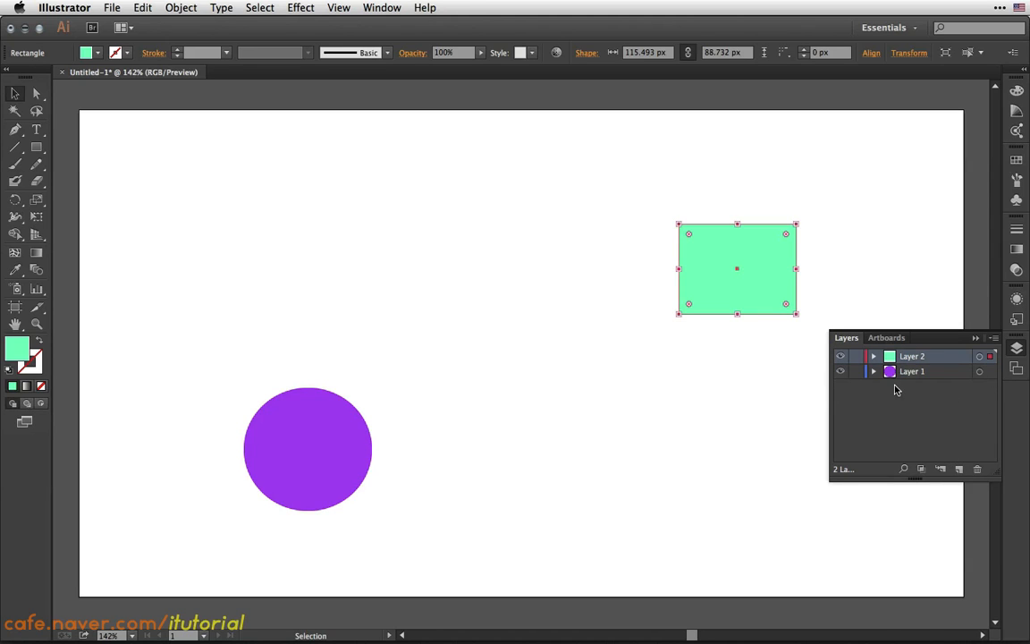
- Check which shape each layer holds by hiding and showing Layer 2 and Layer 1 in turn
{"action": "left_click", "coordinate": [841, 356]}
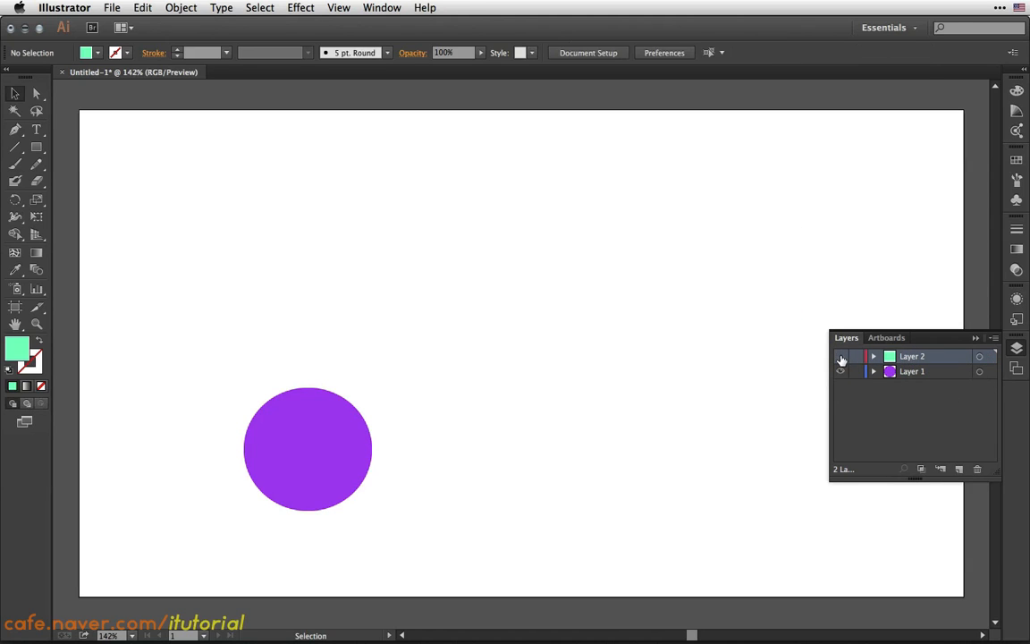
{"action": "left_click", "coordinate": [841, 356]}
{"action": "left_click", "coordinate": [840, 371]}
{"action": "left_click", "coordinate": [841, 371]}
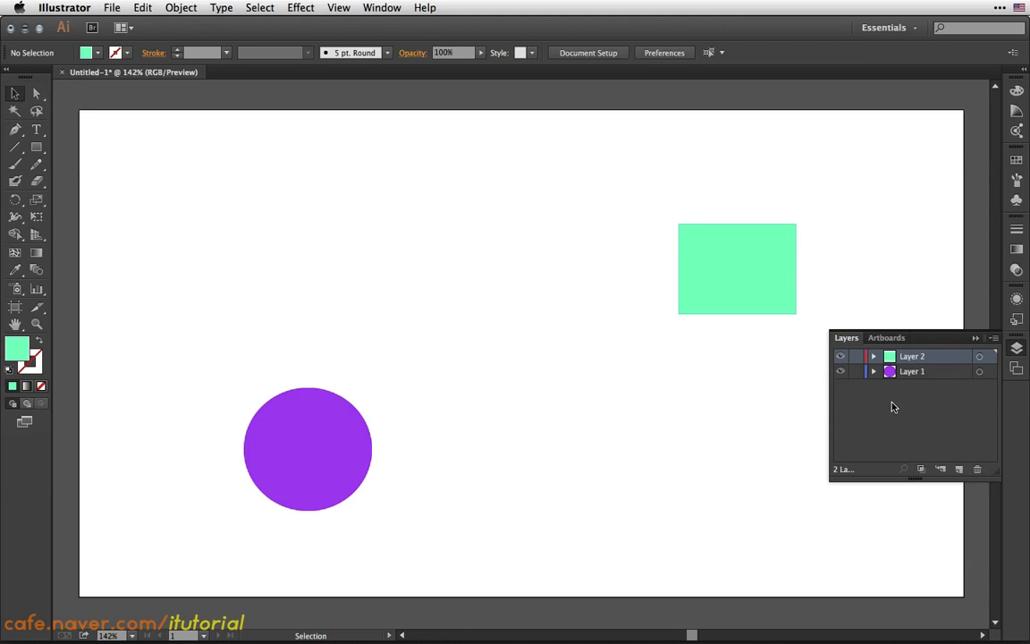
{"action": "left_click", "coordinate": [1015, 350]}
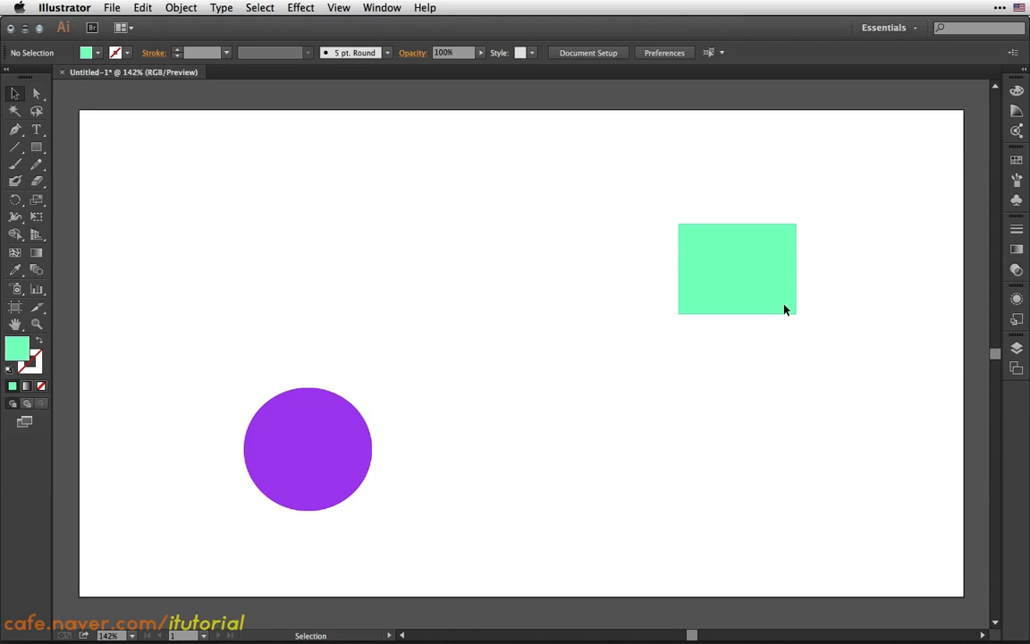
- Save the document to the Desktop as Untitled-1.ai in Illustrator CC format with the default options
{"action": "left_click", "coordinate": [112, 7]}
{"action": "left_click", "coordinate": [143, 129]}
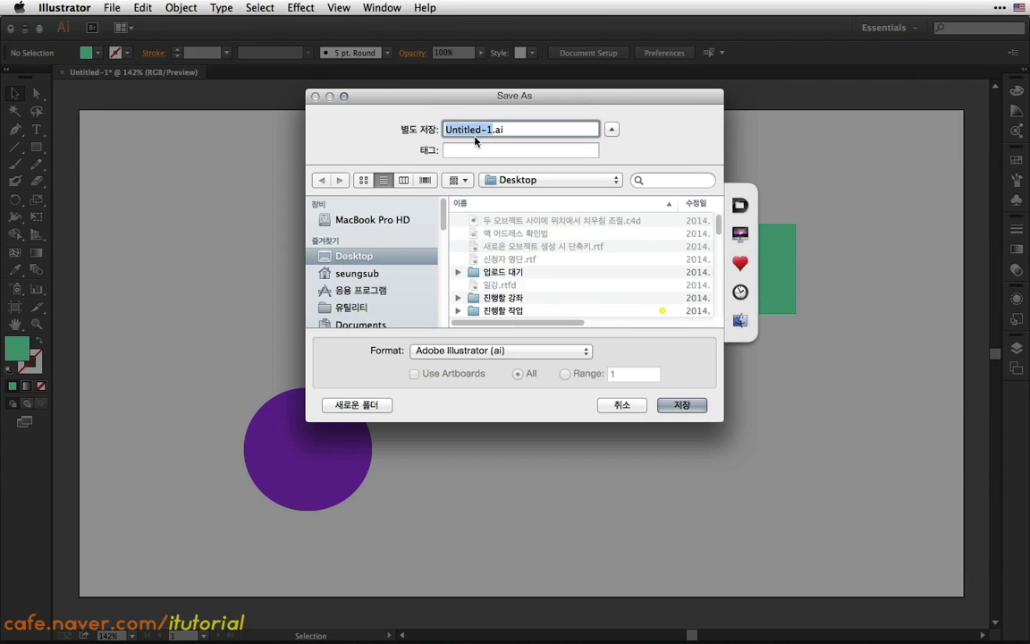
{"action": "left_click", "coordinate": [667, 411]}
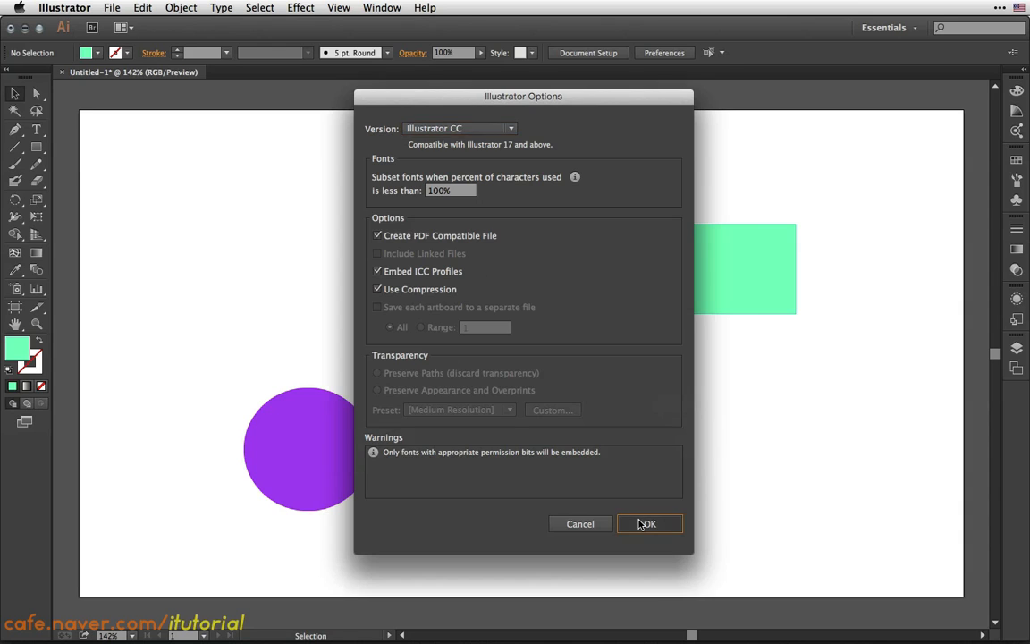
{"action": "left_click", "coordinate": [649, 524]}
- Switch to After Effects and import Untitled-1.ai from the Desktop as a Composition
{"action": "key", "text": "super+Tab"}
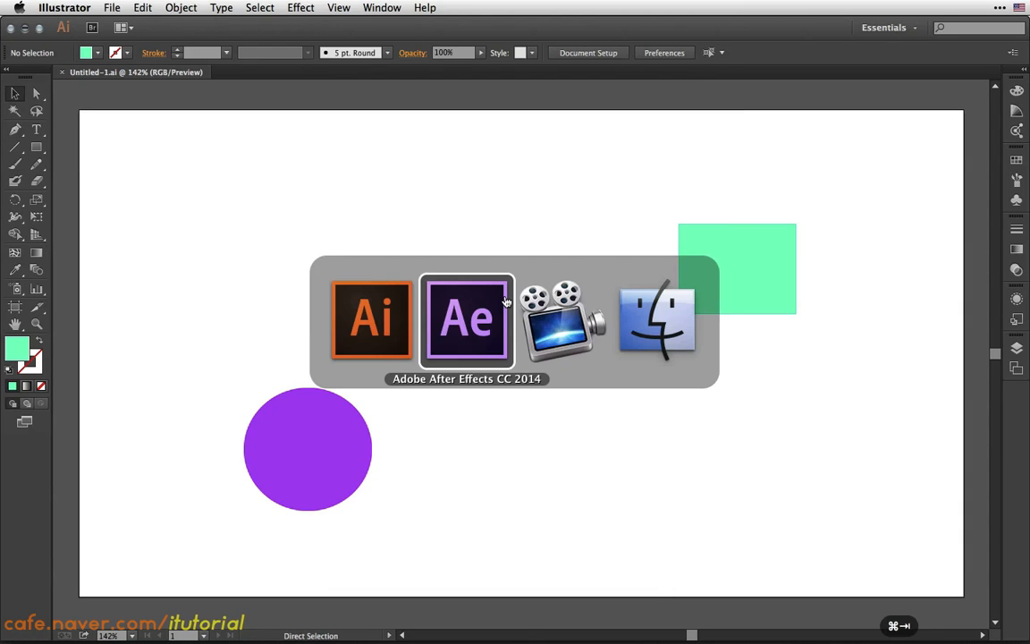
{"action": "left_click", "coordinate": [454, 286]}
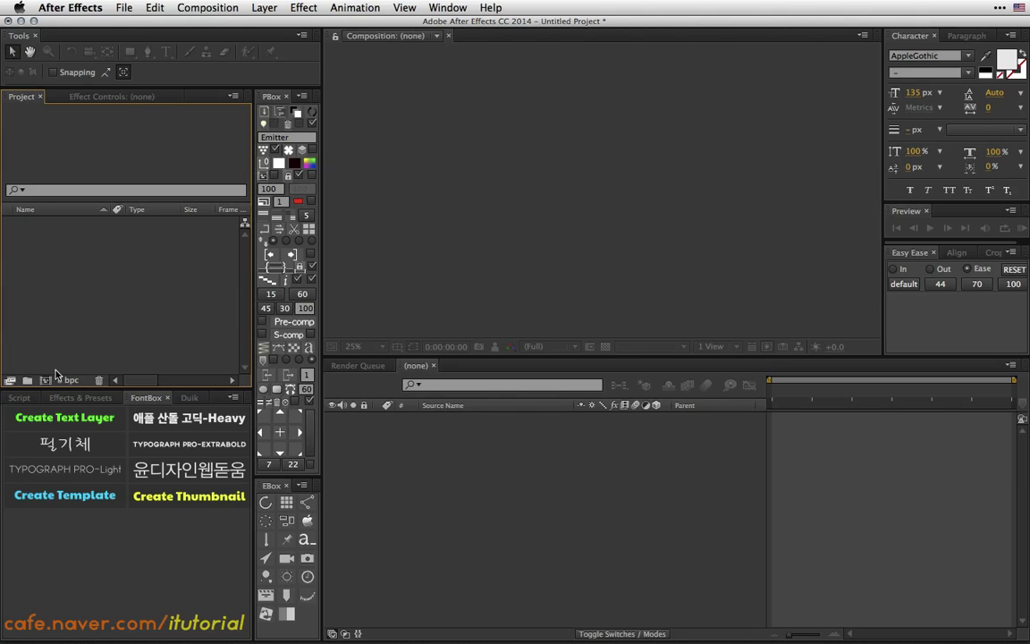
{"action": "double_click", "coordinate": [142, 247]}
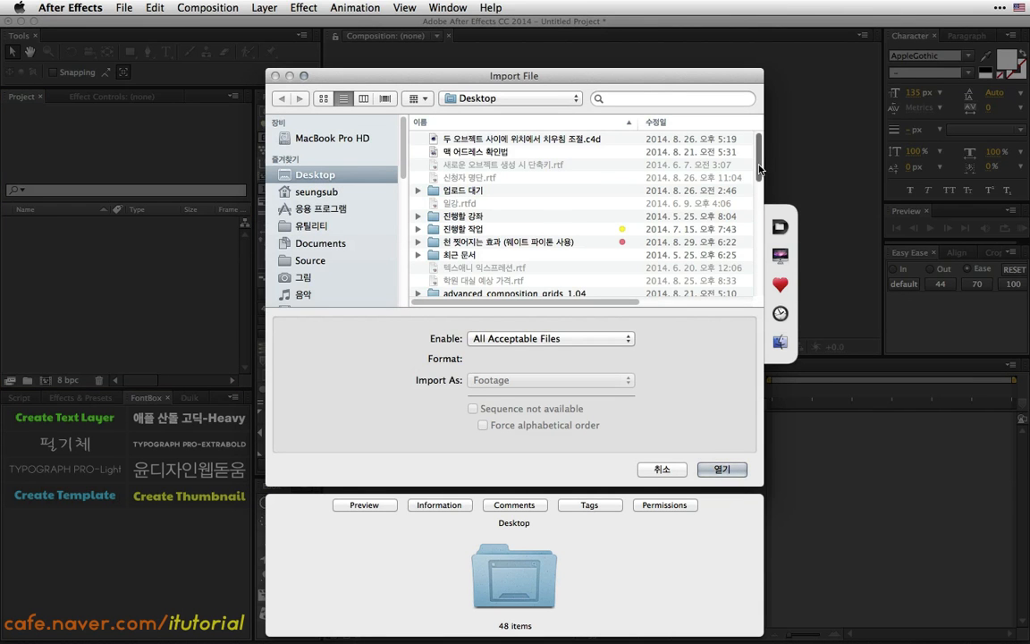
{"action": "scroll", "coordinate": [674, 222], "scroll_direction": "down", "scroll_amount": 10}
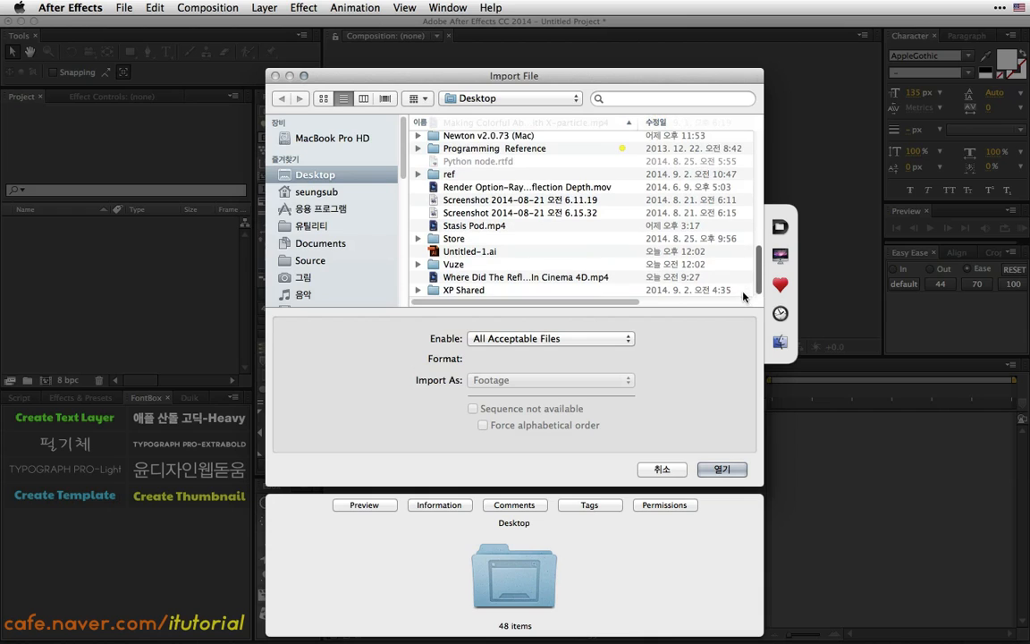
{"action": "left_click", "coordinate": [472, 252]}
{"action": "left_click", "coordinate": [585, 381]}
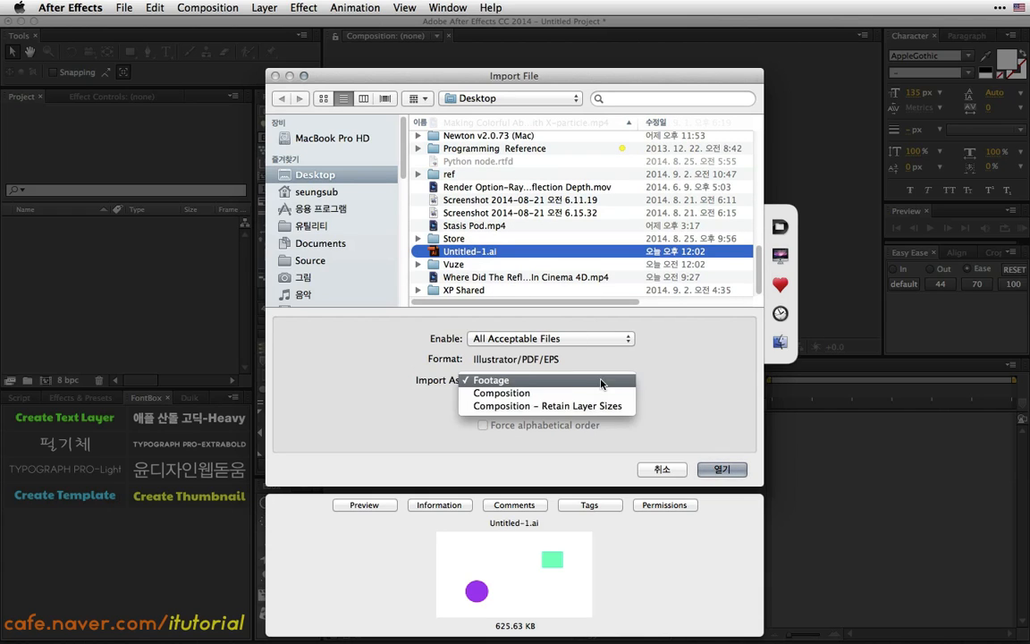
{"action": "left_click", "coordinate": [534, 394]}
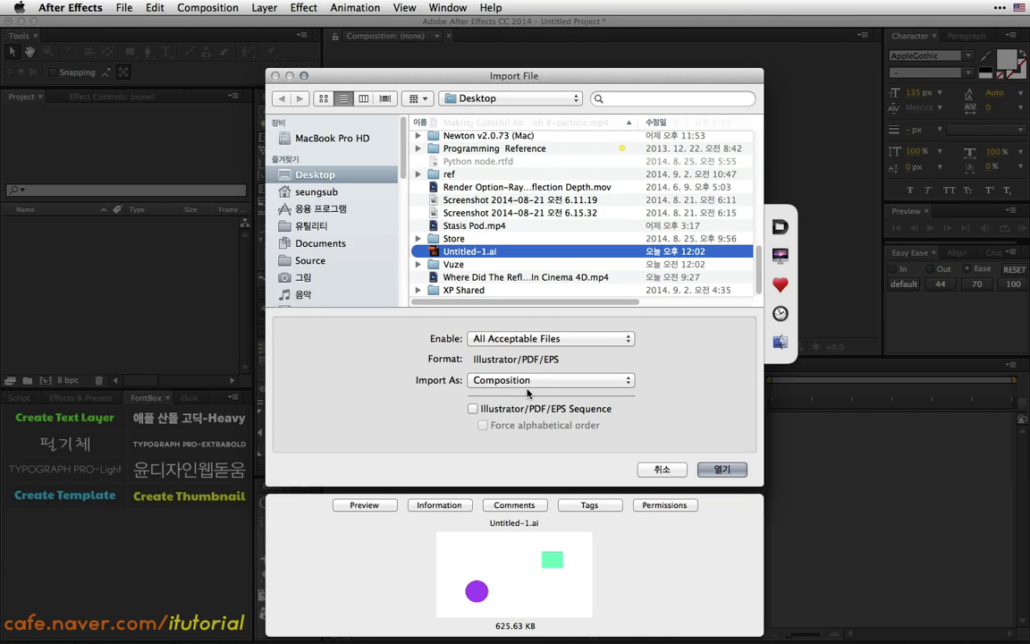
{"action": "left_click", "coordinate": [722, 468]}
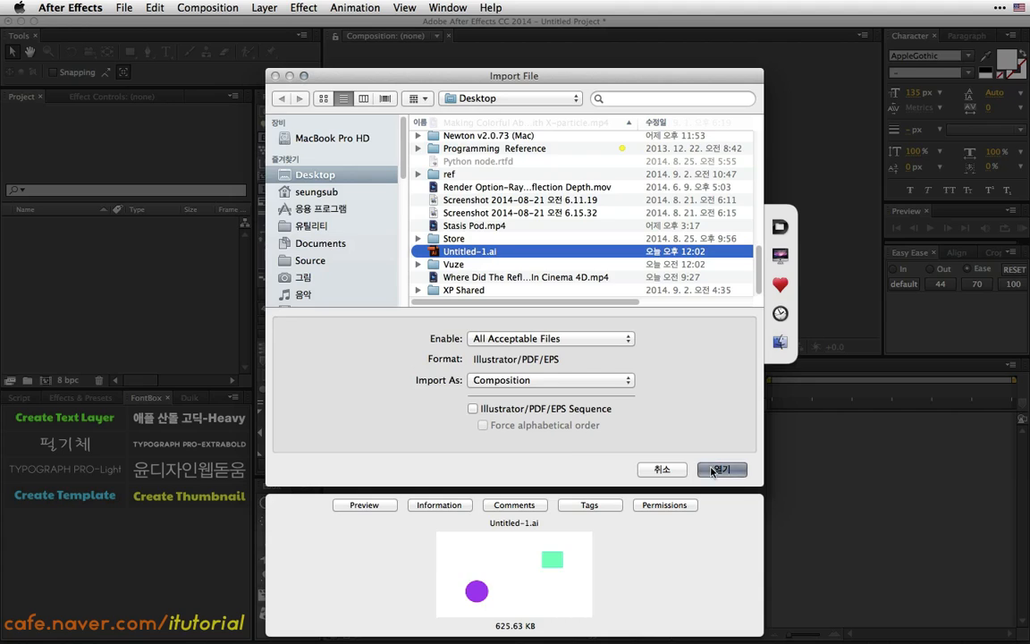
- Open the Untitled-1 composition and examine the bounds and content of Layer 2 and Layer 1, toggling Layer 2's visibility
{"action": "double_click", "coordinate": [20, 227]}
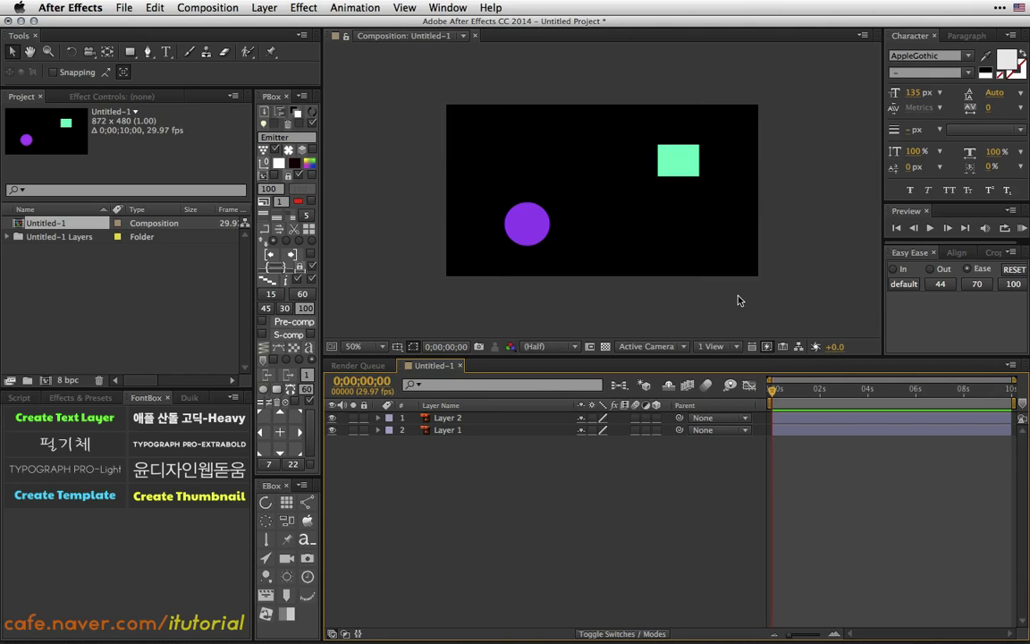
{"action": "left_click", "coordinate": [447, 417]}
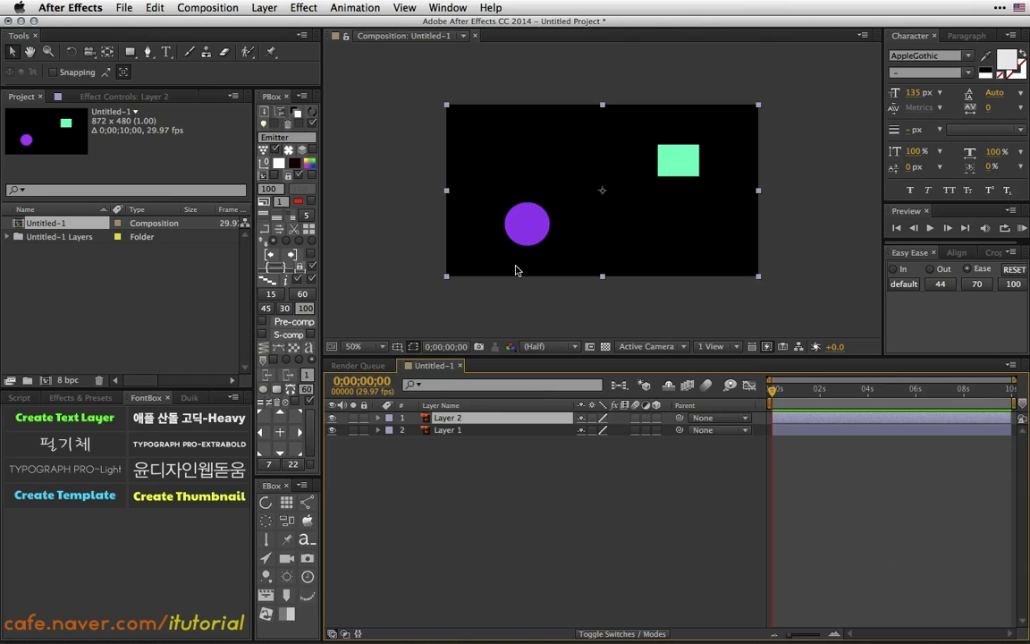
{"action": "left_click", "coordinate": [442, 430]}
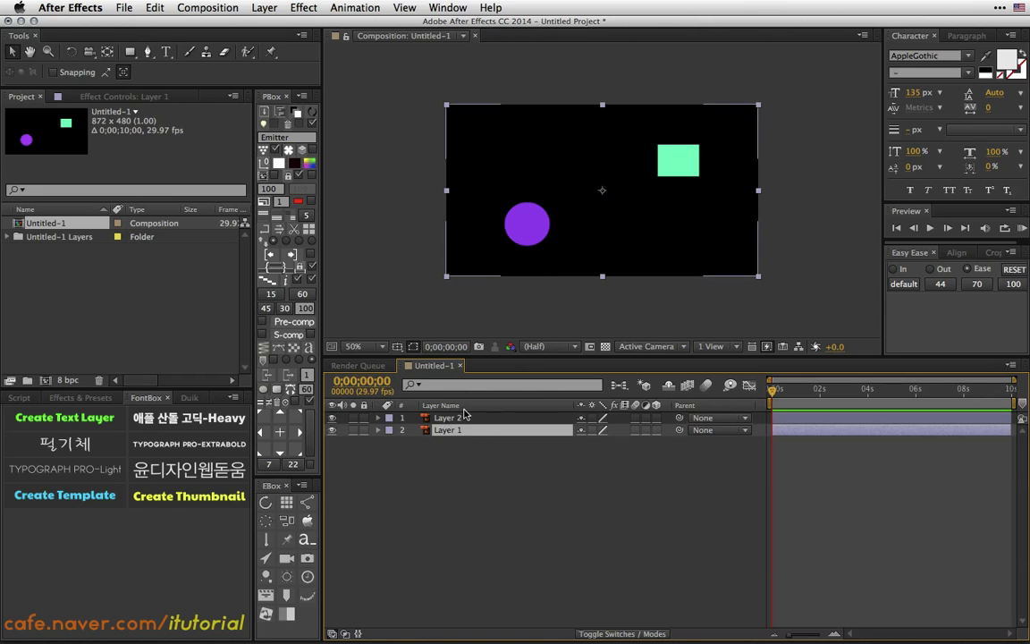
{"action": "left_click", "coordinate": [332, 418]}
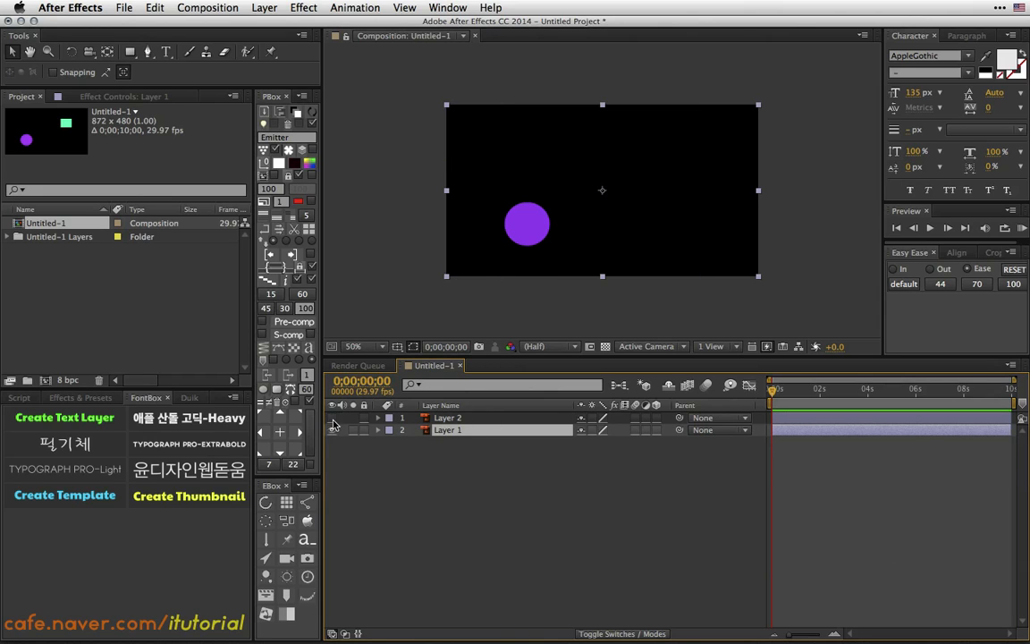
{"action": "left_click", "coordinate": [332, 418]}
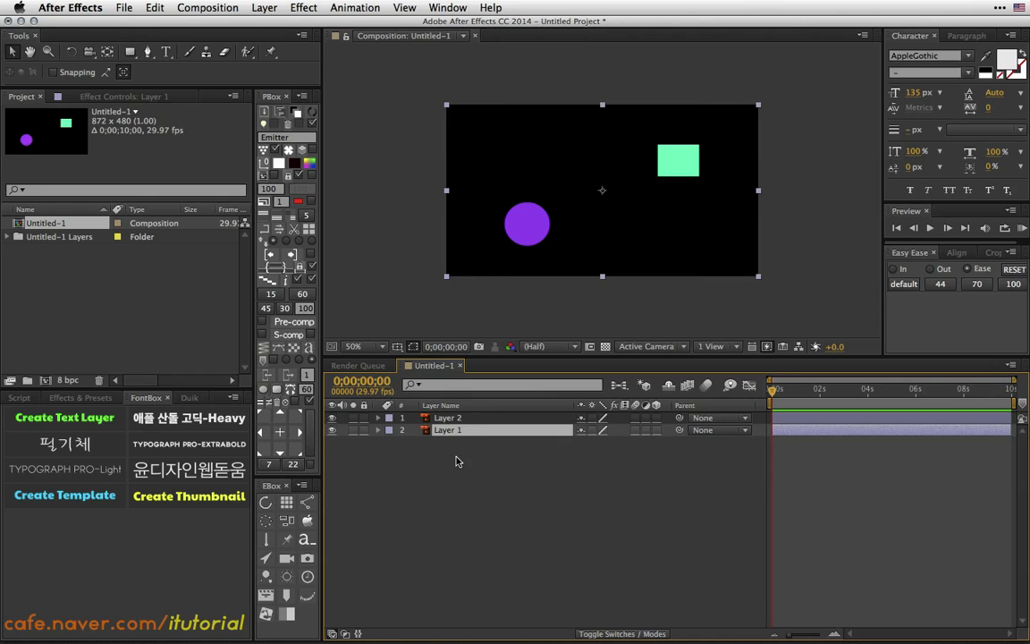
{"action": "left_click", "coordinate": [442, 418]}
{"action": "left_click", "coordinate": [331, 418]}
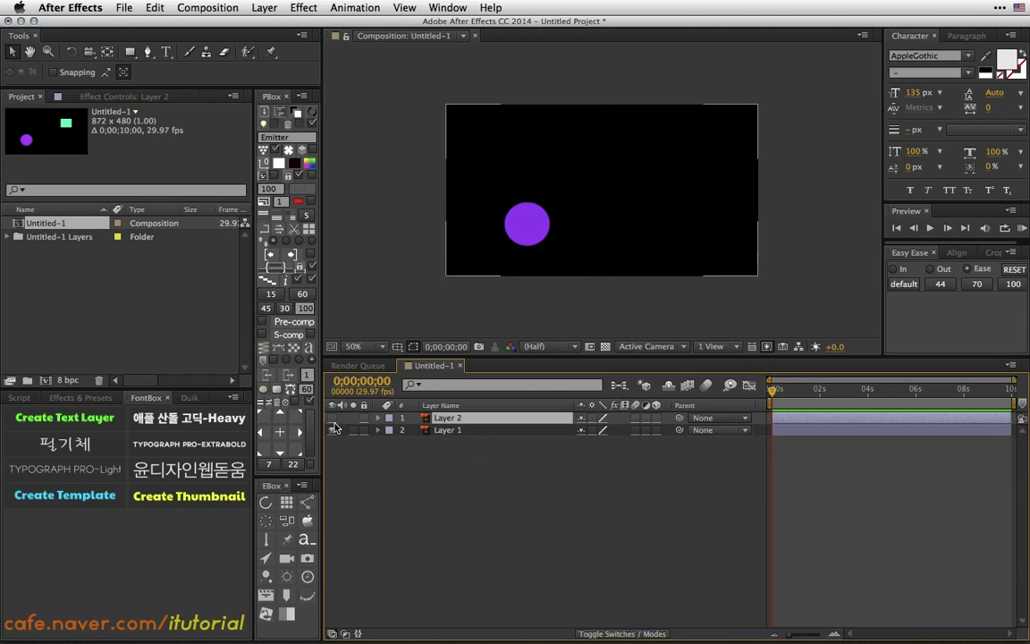
{"action": "left_click", "coordinate": [332, 418]}
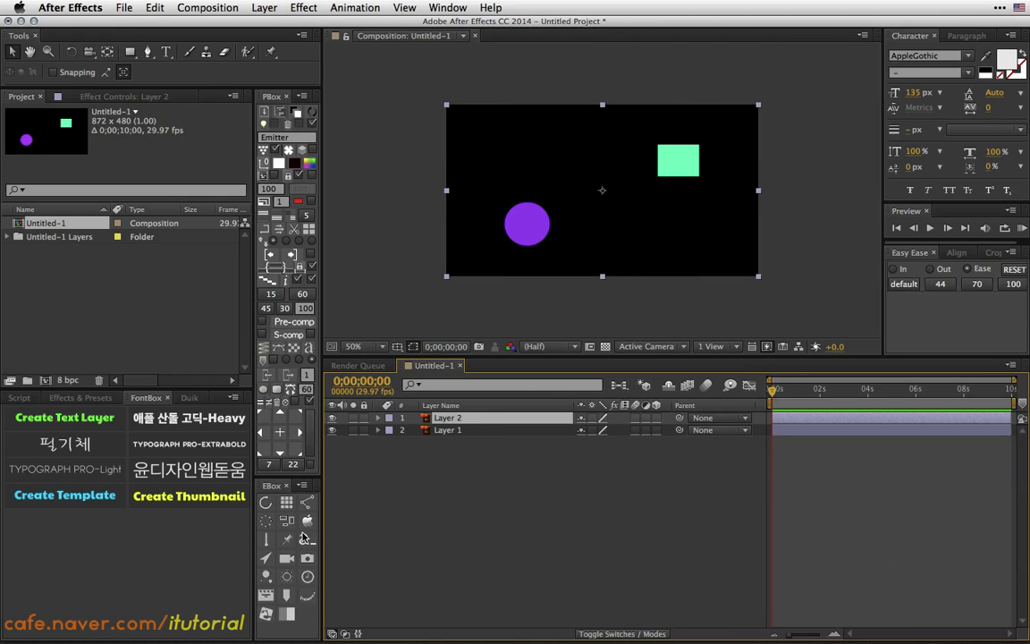
- Run Rope Bounce Object on Layer 2 with the image layer option, applying the bounce, the object rotation and a rope
{"action": "left_click", "coordinate": [304, 538]}
{"action": "left_click_drag", "start_coordinate": [474, 56], "coordinate": [137, 59]}
{"action": "left_click", "coordinate": [86, 300]}
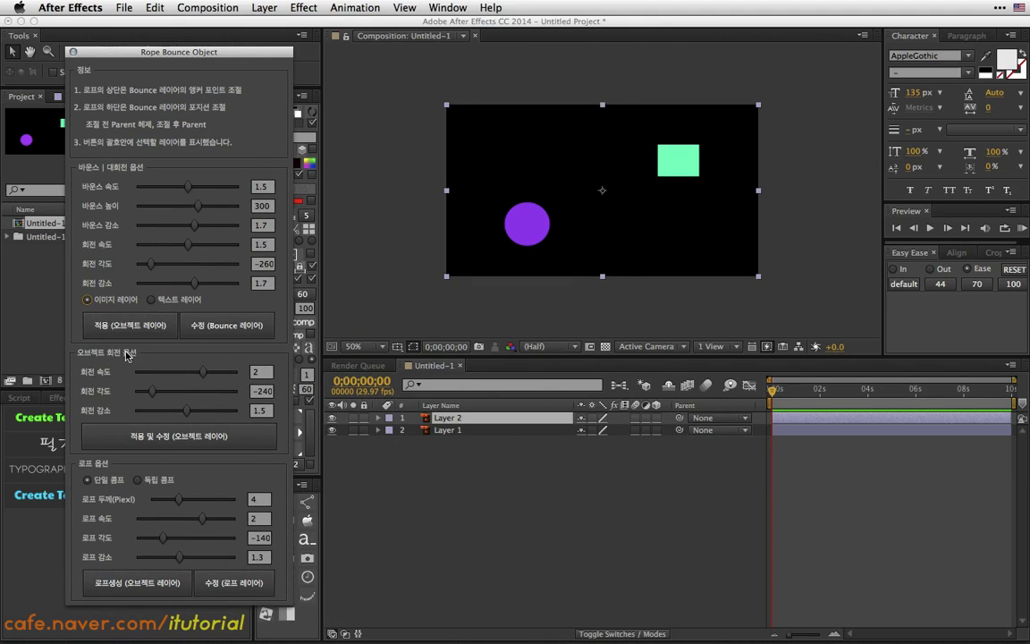
{"action": "left_click", "coordinate": [152, 327]}
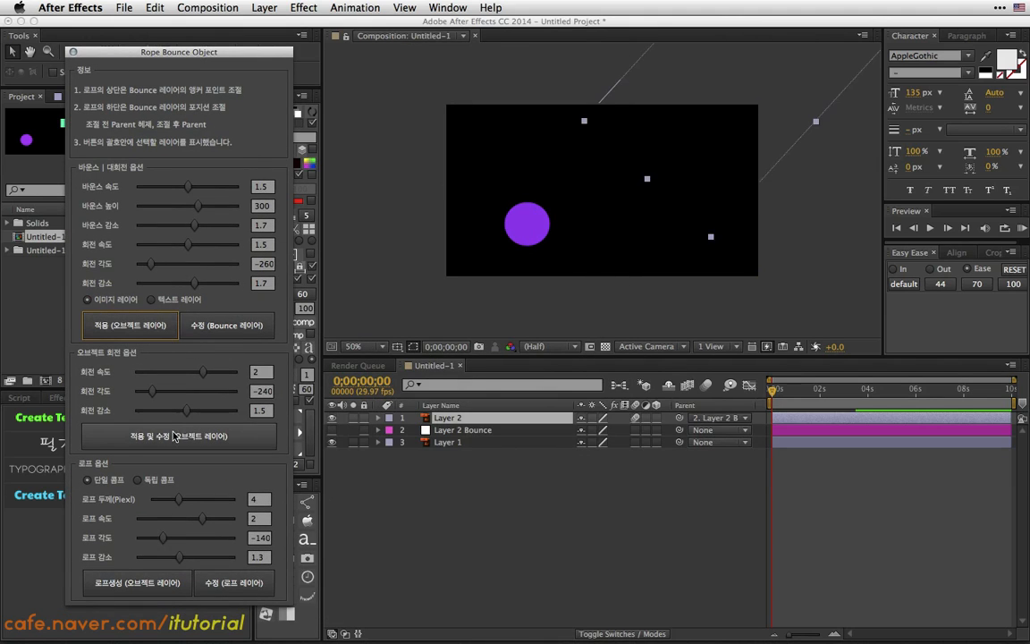
{"action": "left_click", "coordinate": [159, 436]}
{"action": "left_click", "coordinate": [137, 582]}
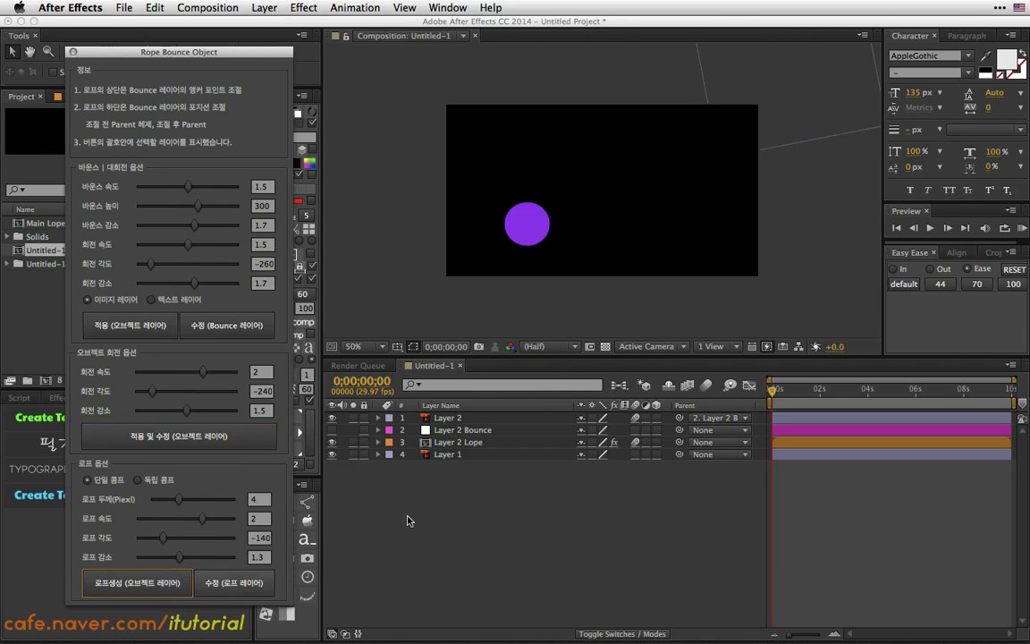
- Scrub the first frames of the Layer 2 bounce animation and close the Rope Bounce Object window
{"action": "left_click", "coordinate": [779, 391]}
{"action": "mouse_move", "coordinate": [787, 394]}
{"action": "left_mouse_down"}
{"action": "mouse_move", "coordinate": [841, 391]}
{"action": "mouse_move", "coordinate": [772, 391]}
{"action": "left_mouse_up"}
{"action": "left_click", "coordinate": [73, 51]}
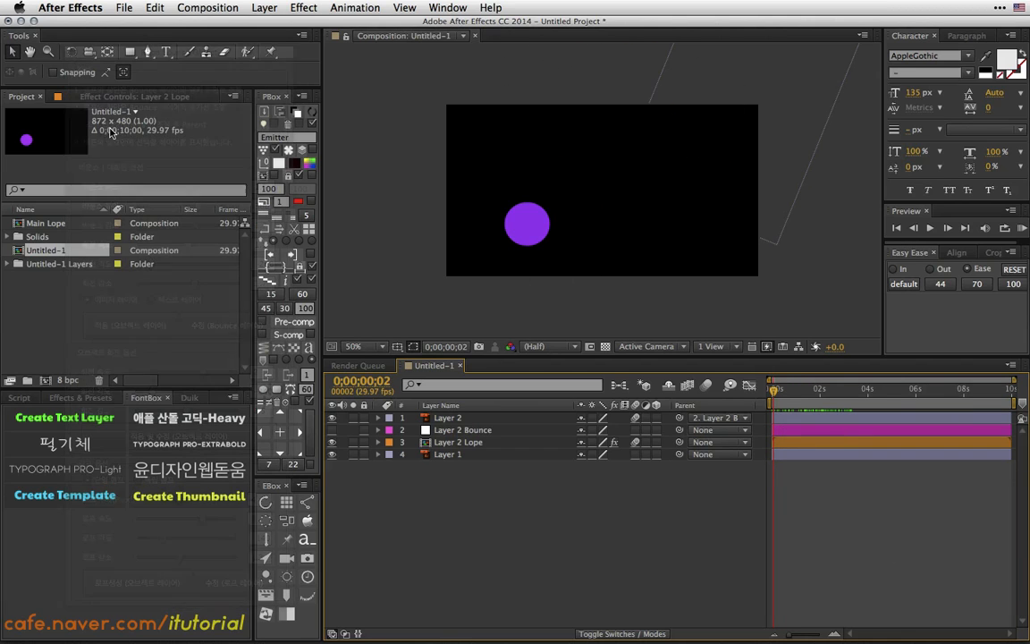
- Delete all compositions and folders from the project
{"action": "left_click_drag", "start_coordinate": [86, 284], "coordinate": [11, 217]}
{"action": "key", "text": "BackSpace"}
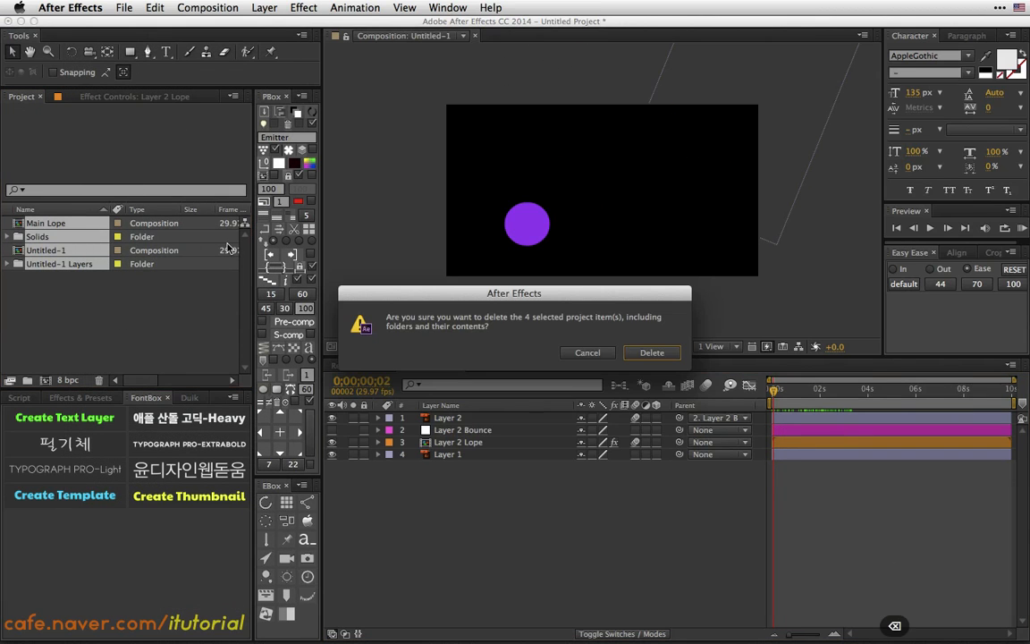
{"action": "left_click", "coordinate": [647, 353]}
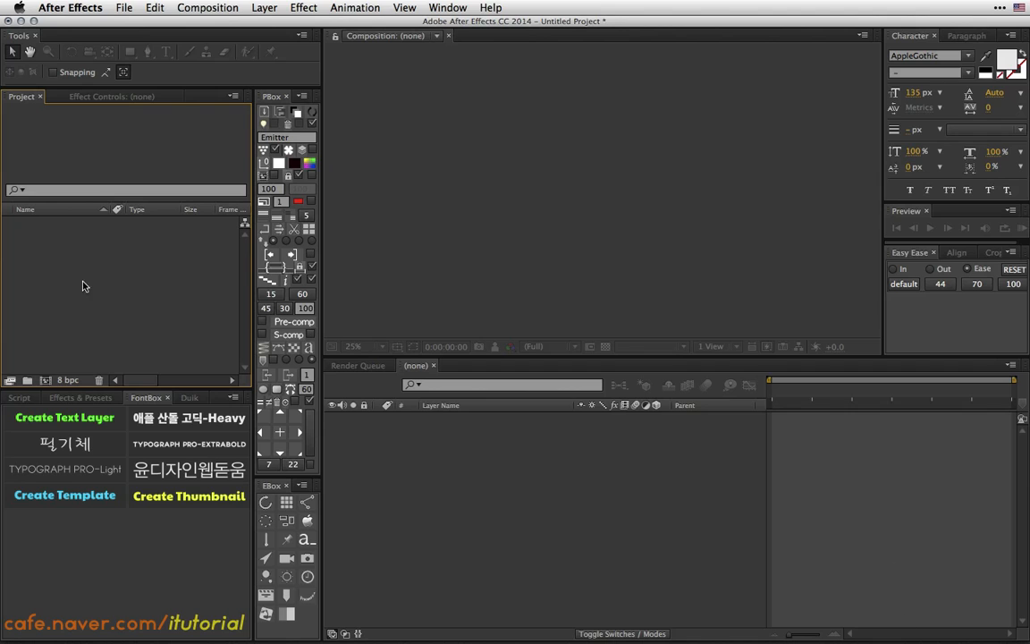
- Import Untitled-1.ai as Composition - Retain Layer Sizes, open the composition and inspect the bounds of Layer 2 and Layer 1
{"action": "double_click", "coordinate": [91, 262]}
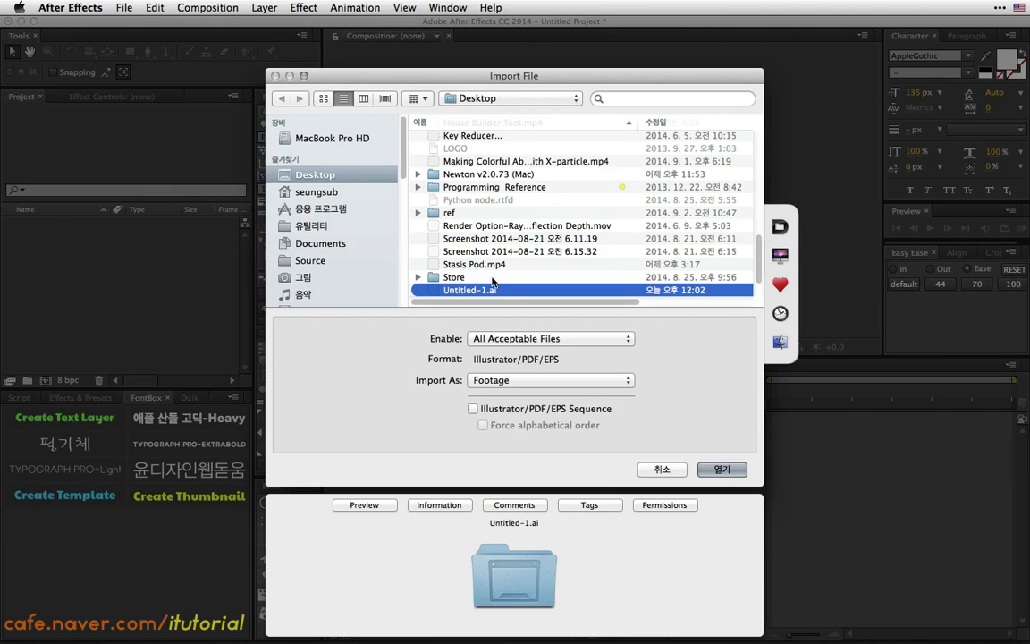
{"action": "left_click", "coordinate": [573, 380]}
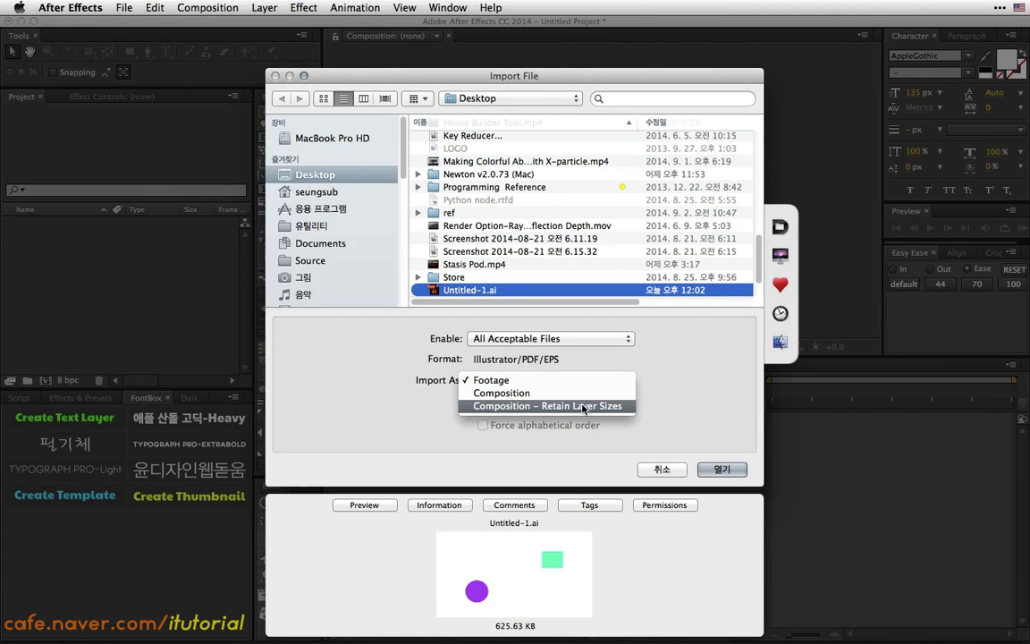
{"action": "left_click", "coordinate": [577, 407]}
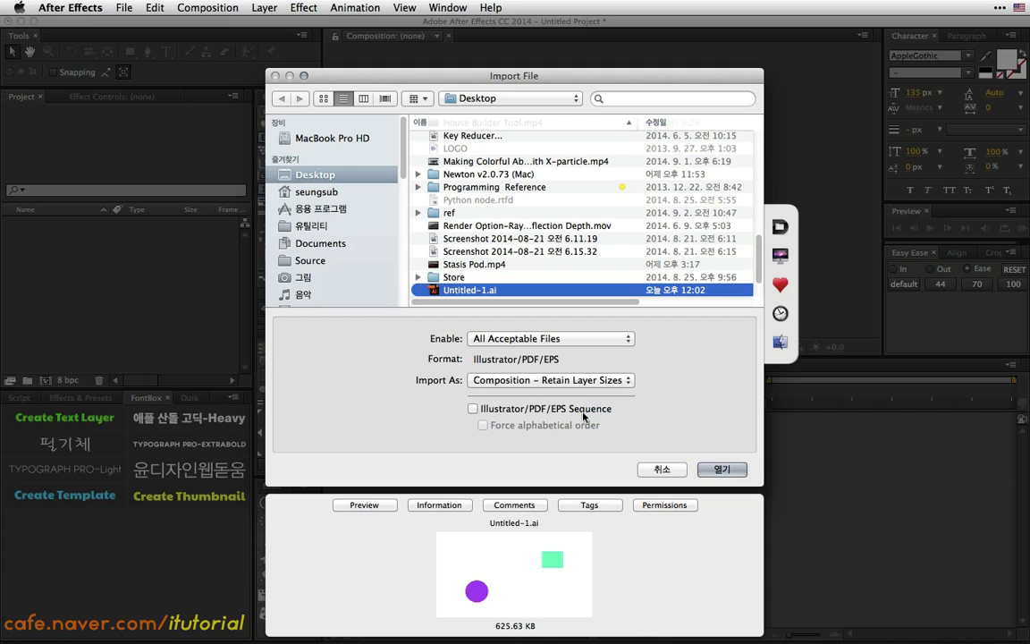
{"action": "left_click", "coordinate": [722, 469]}
{"action": "double_click", "coordinate": [21, 222]}
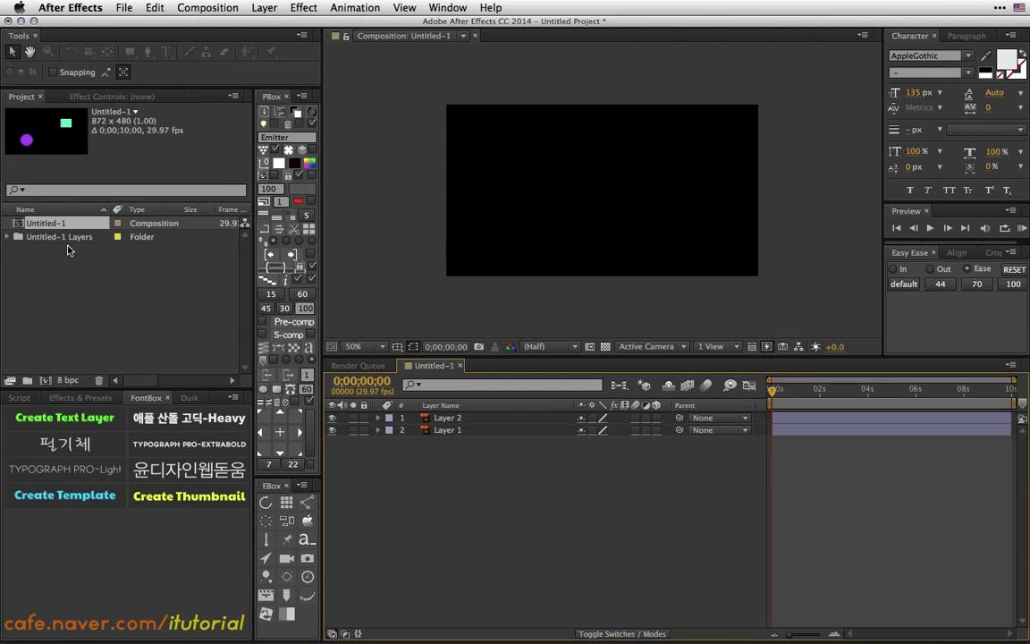
{"action": "left_click", "coordinate": [456, 420]}
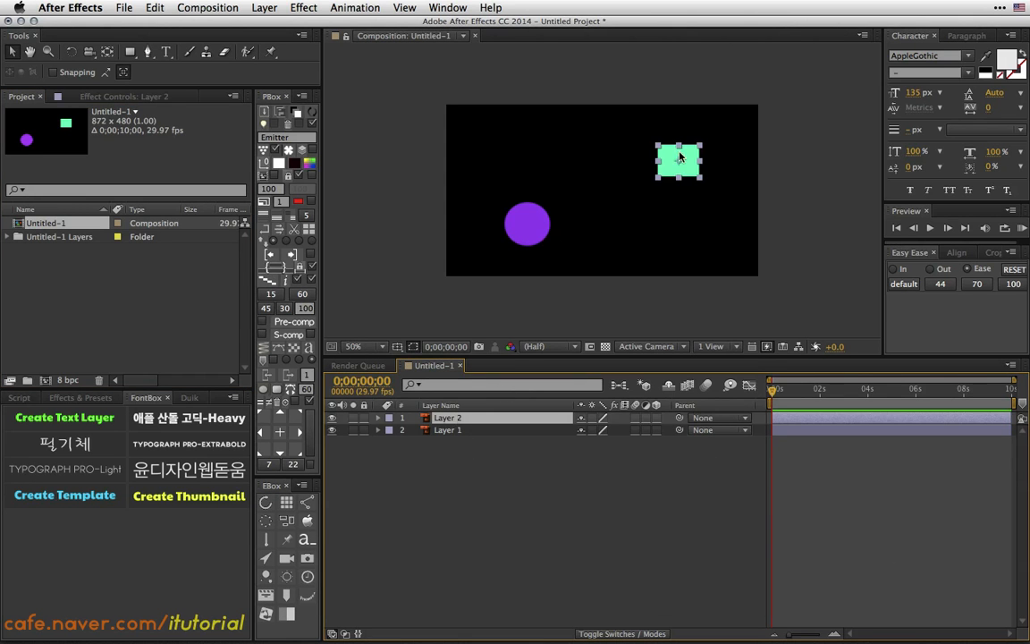
{"action": "left_click", "coordinate": [457, 430]}
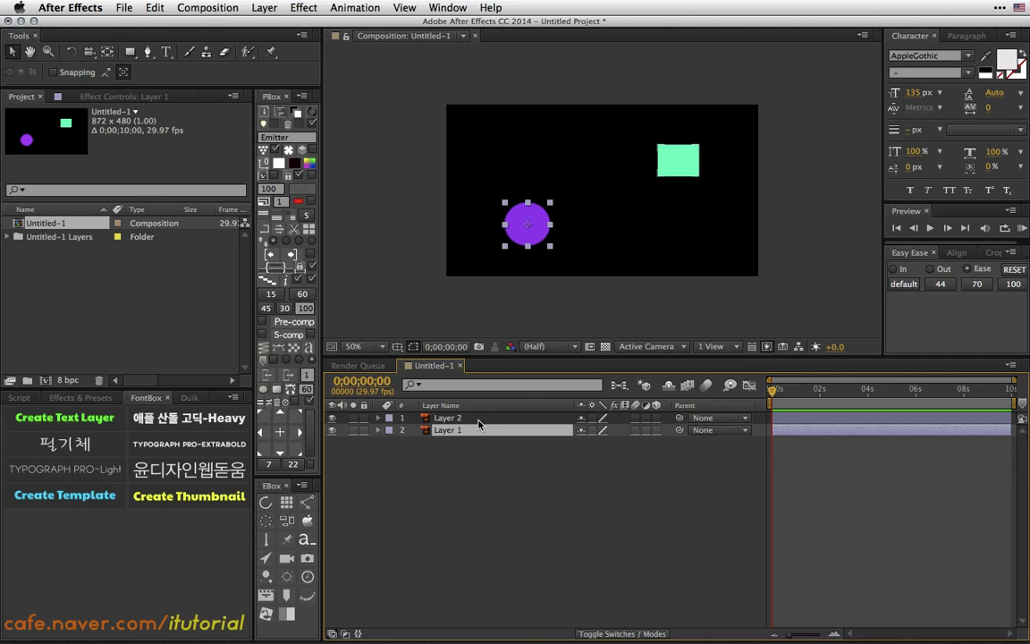
- Apply the Rope Bounce Object image-layer bounce, object rotation and ropes to Layer 2 and Layer 1 together, and preview the motion
{"action": "left_click_drag", "start_coordinate": [467, 458], "coordinate": [441, 409]}
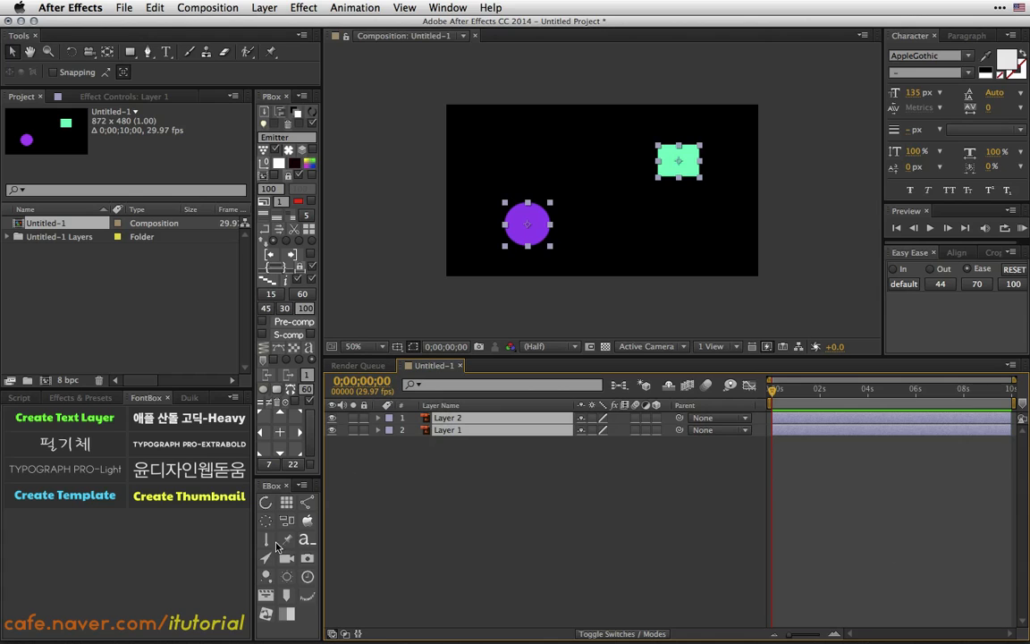
{"action": "left_click", "coordinate": [267, 539]}
{"action": "left_click_drag", "start_coordinate": [464, 51], "coordinate": [133, 75]}
{"action": "left_click", "coordinate": [127, 322]}
{"action": "left_click", "coordinate": [134, 345]}
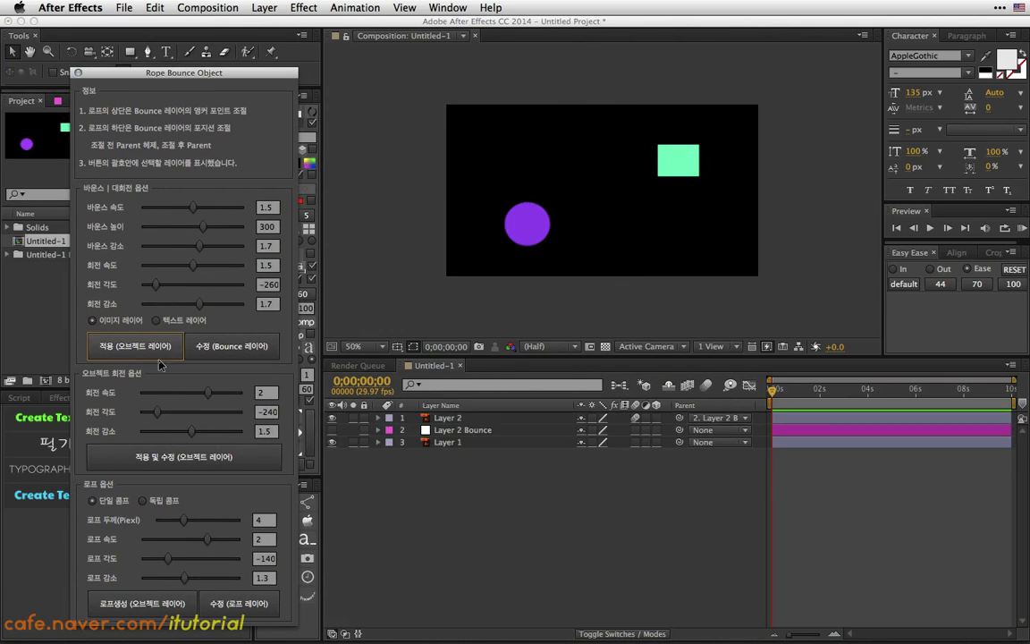
{"action": "left_click", "coordinate": [188, 458]}
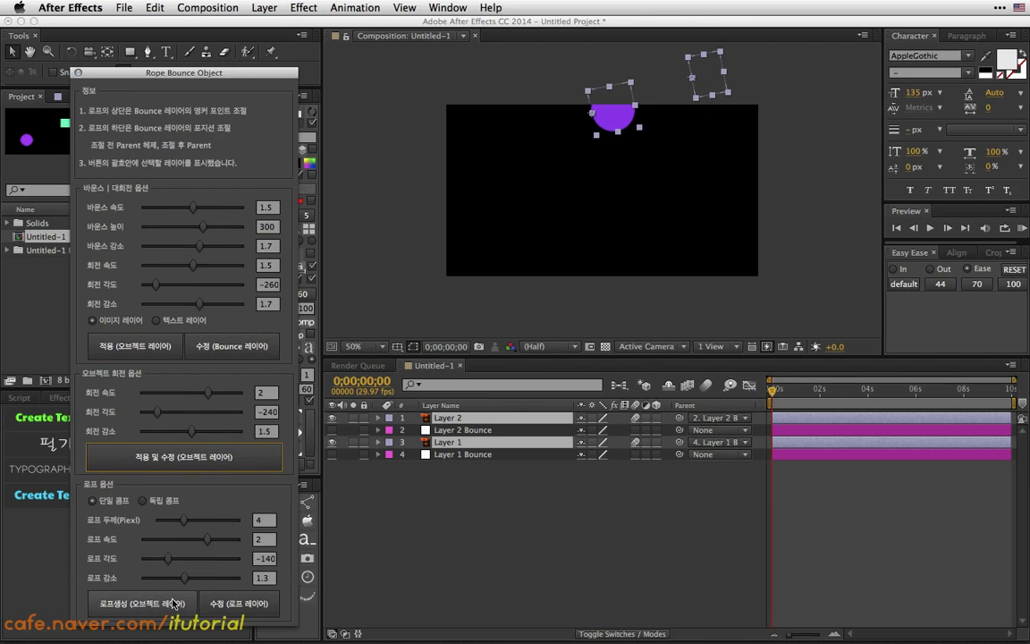
{"action": "left_click", "coordinate": [170, 603]}
{"action": "left_click", "coordinate": [79, 73]}
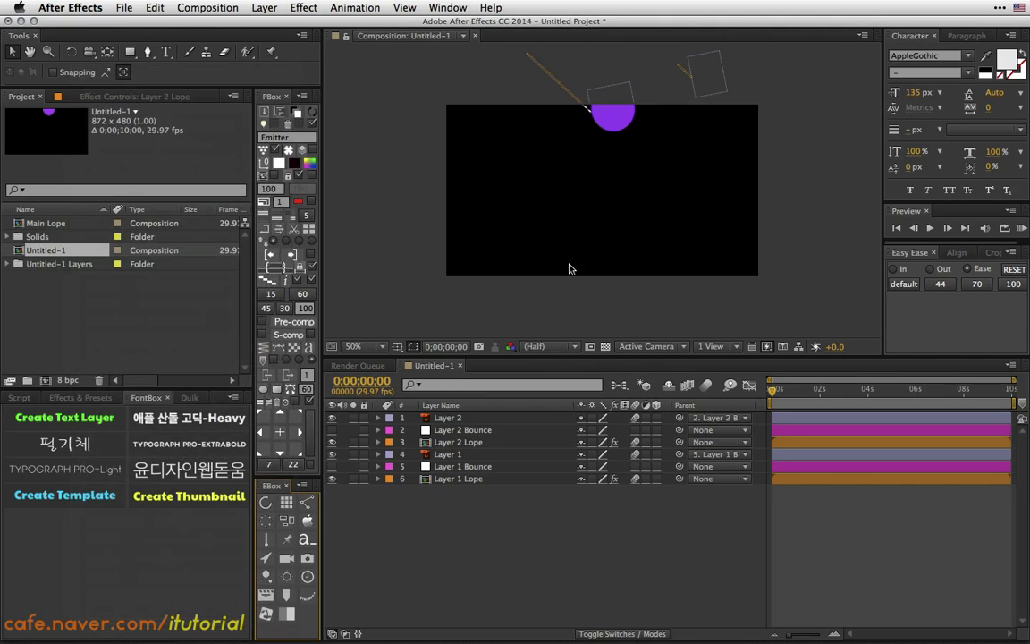
{"action": "left_click_drag", "start_coordinate": [777, 392], "coordinate": [769, 363]}
- Delete all layers from the Untitled-1 composition and clear every item from the project
{"action": "left_click_drag", "start_coordinate": [439, 516], "coordinate": [398, 414]}
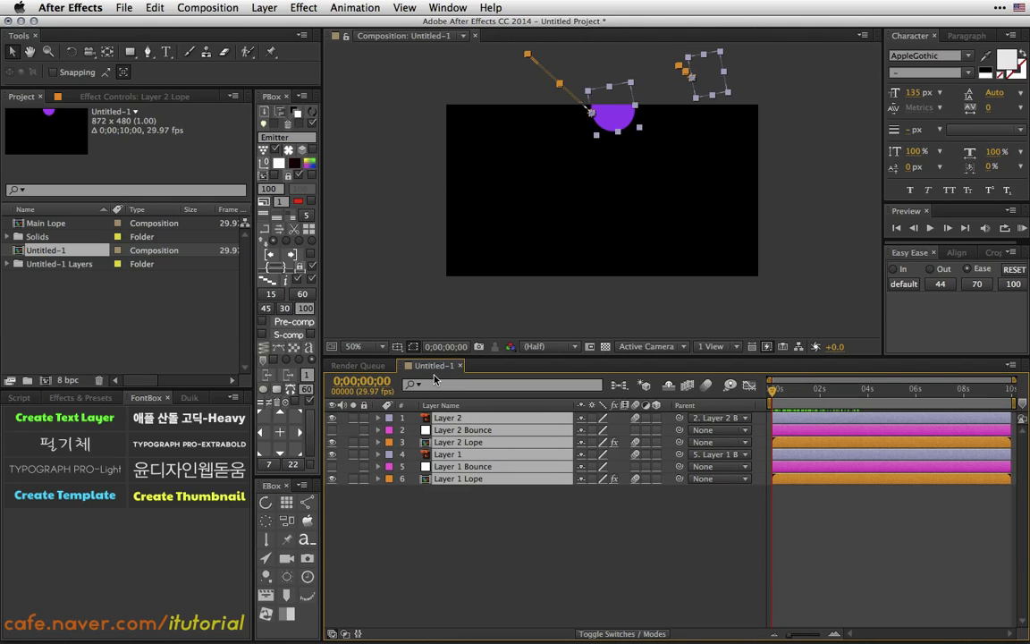
{"action": "key", "text": "Delete"}
{"action": "left_click_drag", "start_coordinate": [76, 273], "coordinate": [140, 234]}
{"action": "key", "text": "Delete"}
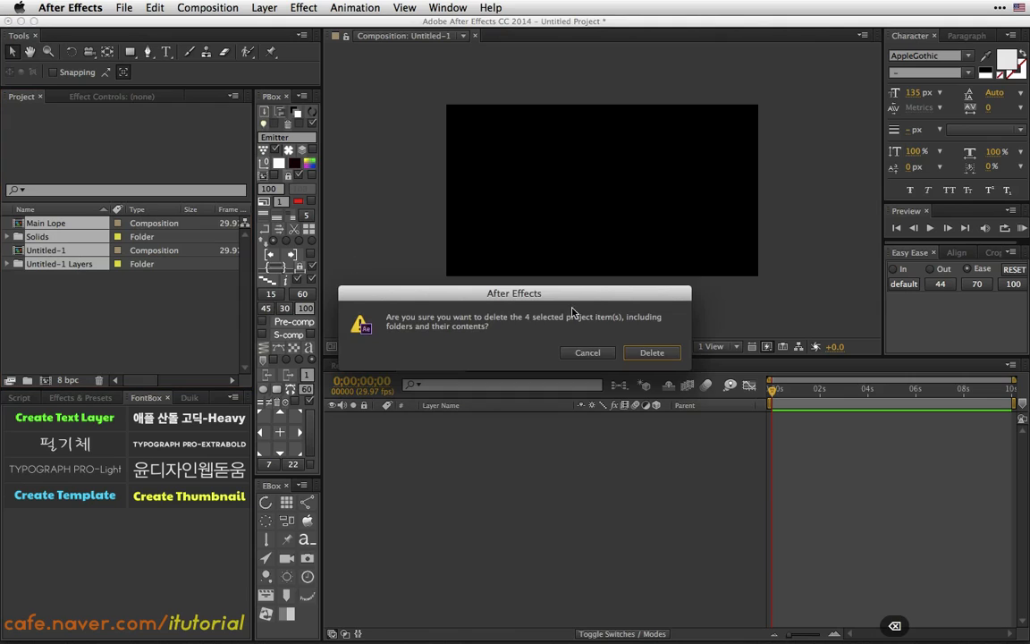
{"action": "left_click", "coordinate": [650, 353]}
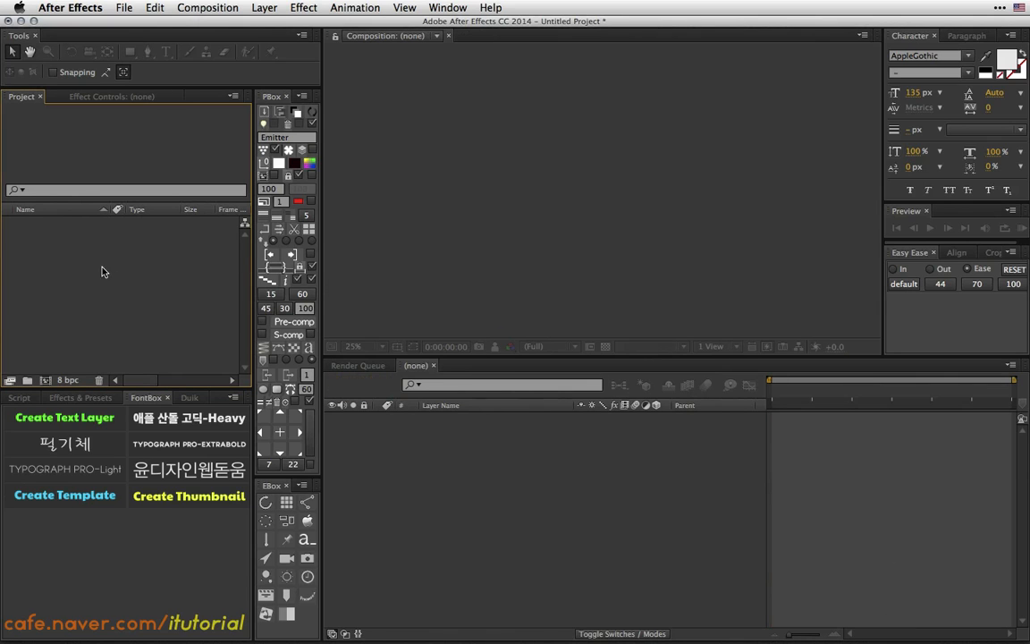
- Import Untitled-1.ai again into the empty project as a Composition
{"action": "double_click", "coordinate": [135, 265]}
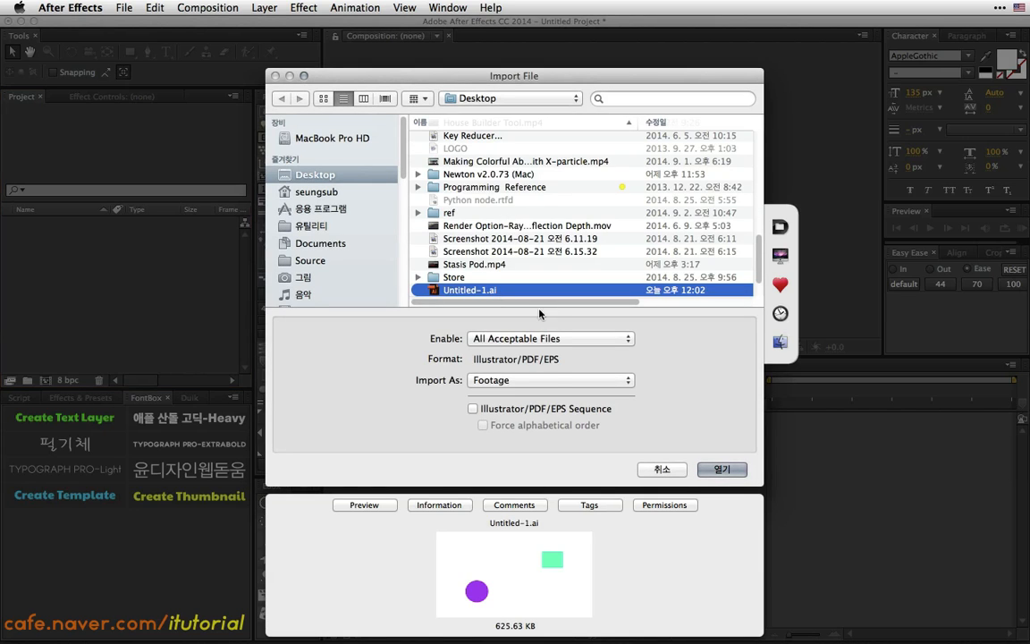
{"action": "left_click", "coordinate": [536, 380]}
{"action": "left_click", "coordinate": [497, 394]}
{"action": "left_click", "coordinate": [720, 471]}
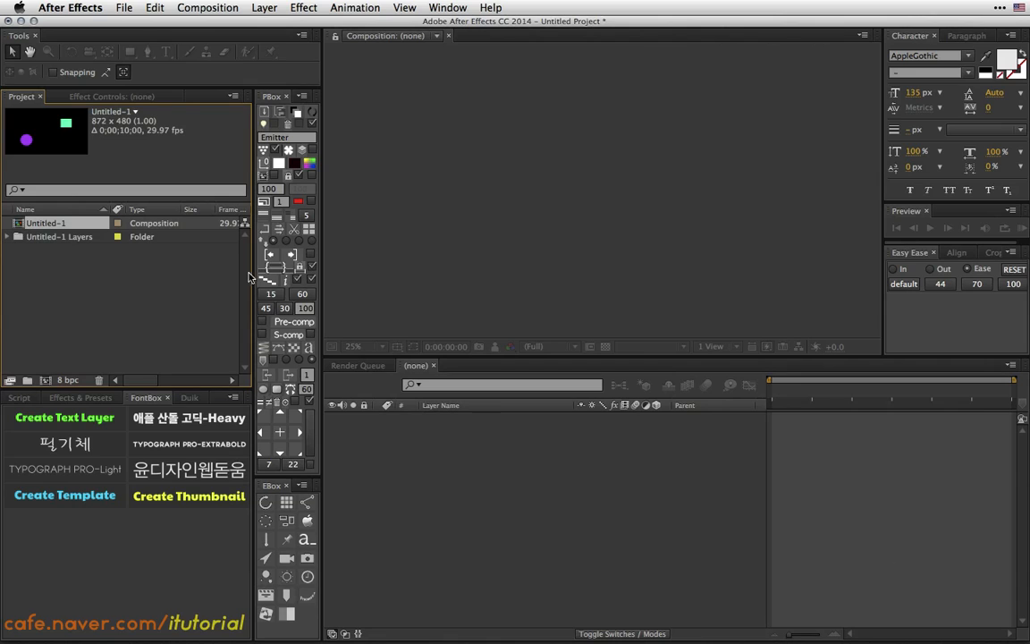
- Open the Untitled-1 composition, show the layers' source names, and inspect Layer 2's bounds by toggling its visibility
{"action": "double_click", "coordinate": [20, 227]}
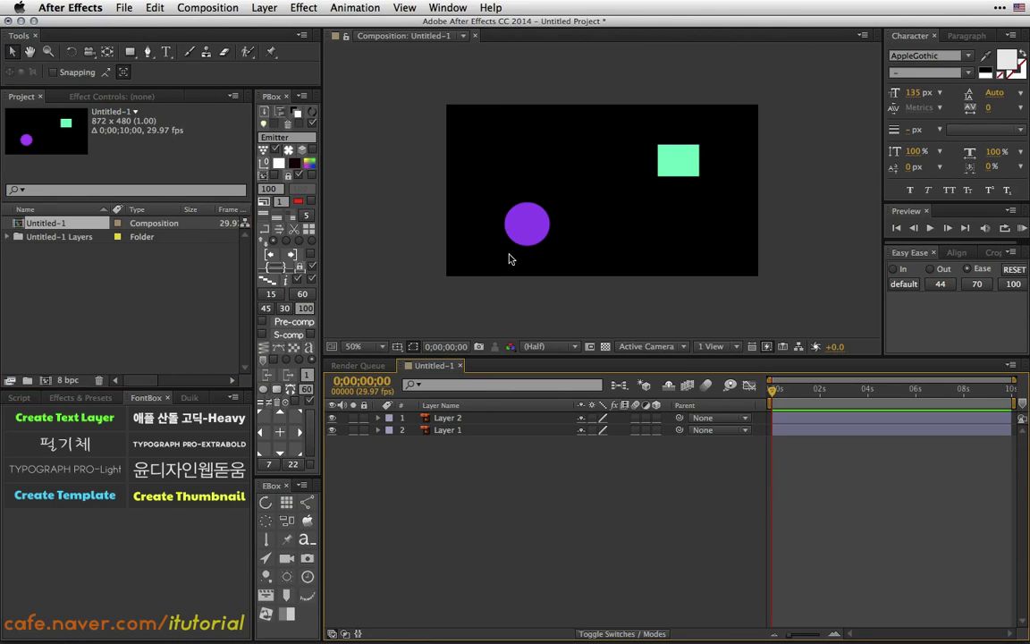
{"action": "left_click_drag", "start_coordinate": [775, 400], "coordinate": [836, 393]}
{"action": "left_click", "coordinate": [447, 418]}
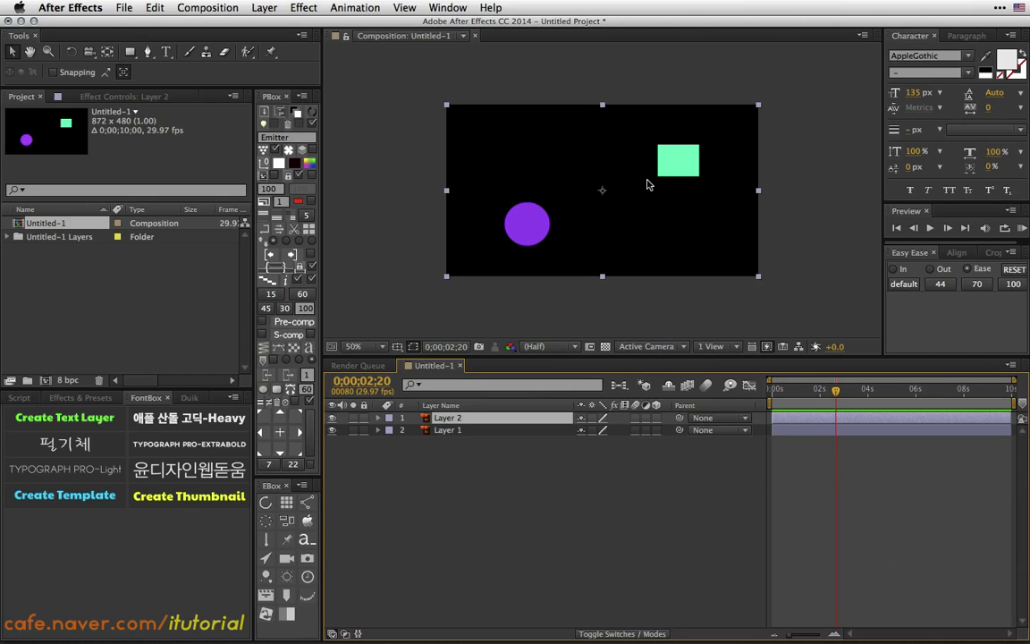
{"action": "left_click", "coordinate": [440, 405]}
{"action": "left_click", "coordinate": [332, 418]}
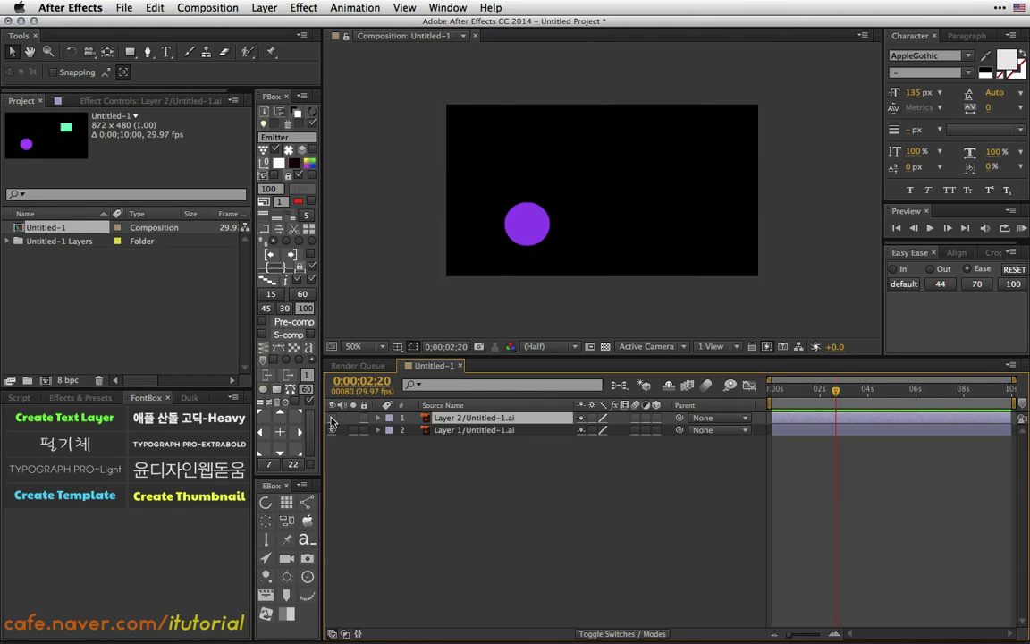
{"action": "left_click", "coordinate": [332, 418]}
{"action": "left_click", "coordinate": [332, 418]}
{"action": "left_click", "coordinate": [332, 418]}
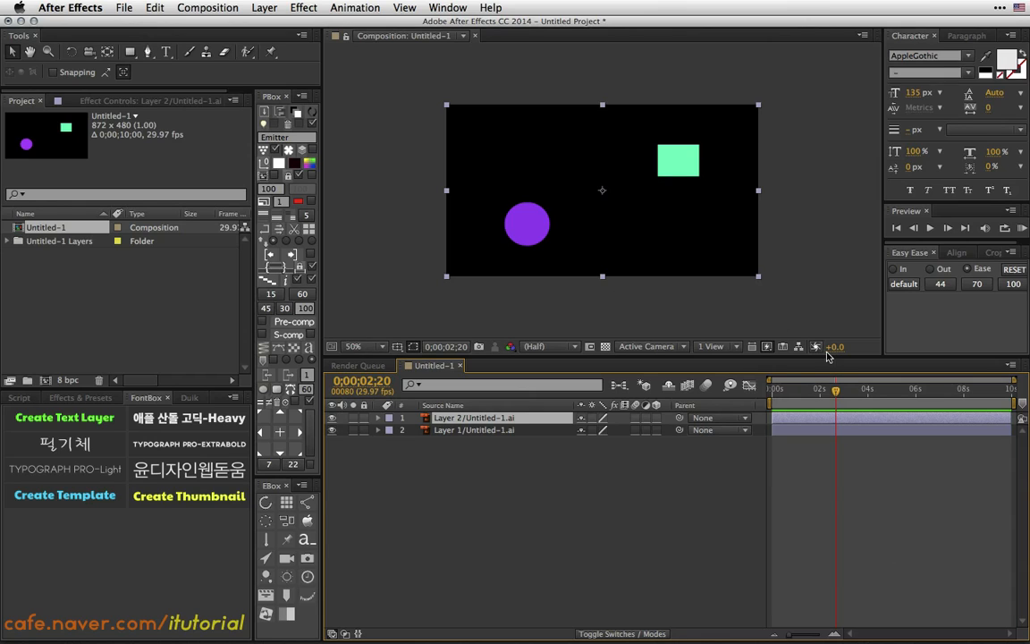
{"action": "left_click", "coordinate": [812, 390]}
{"action": "left_click_drag", "start_coordinate": [815, 391], "coordinate": [812, 394]}
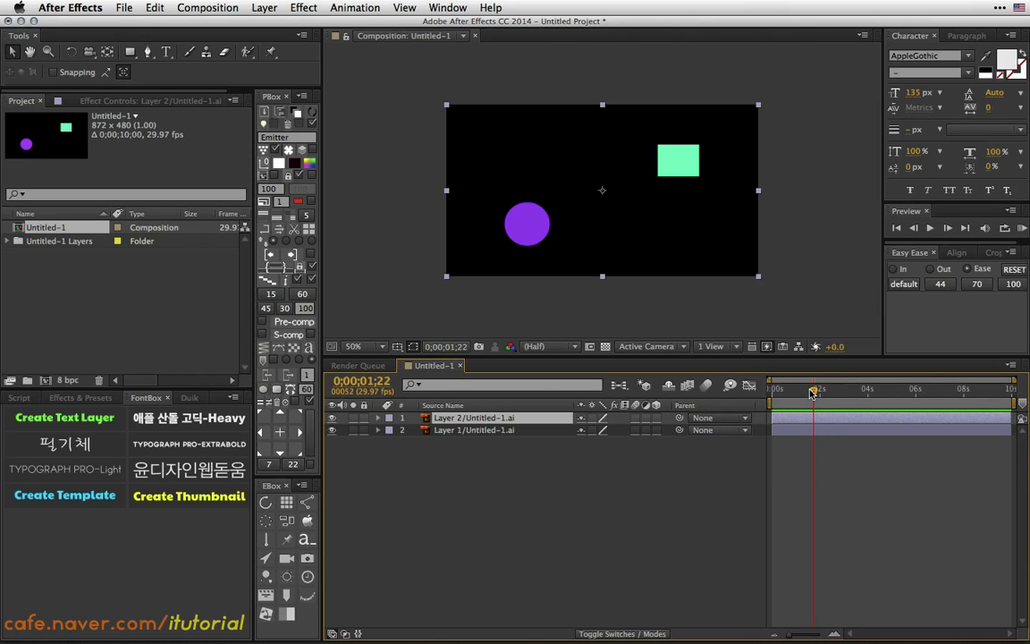
- Examine the dimensions of the Layer 1 source inside the Untitled-1 Layers folder
{"action": "left_click", "coordinate": [87, 276]}
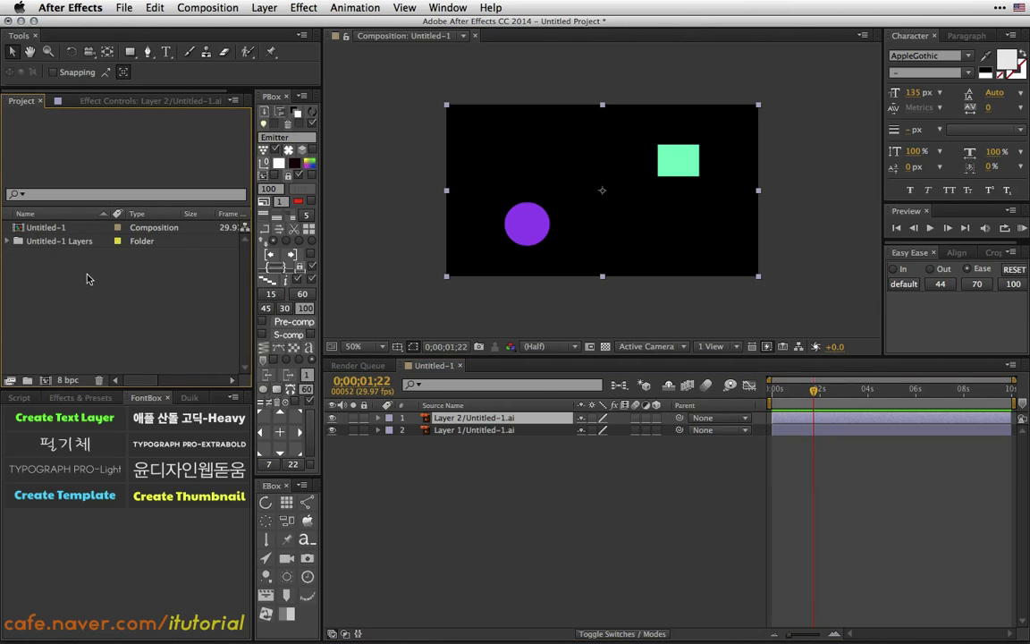
{"action": "left_click", "coordinate": [8, 241]}
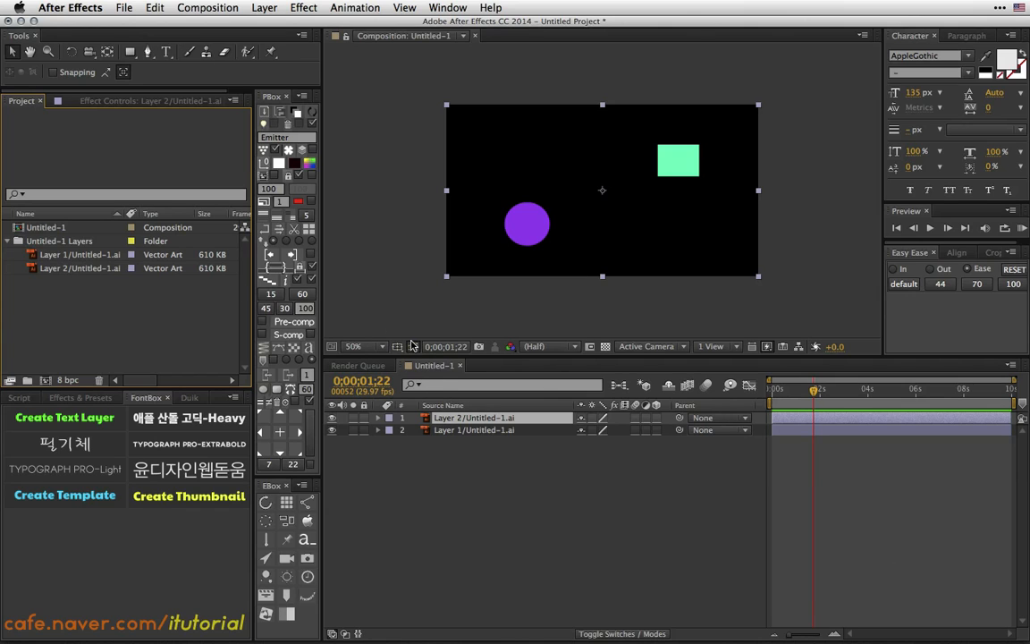
{"action": "left_click", "coordinate": [82, 257]}
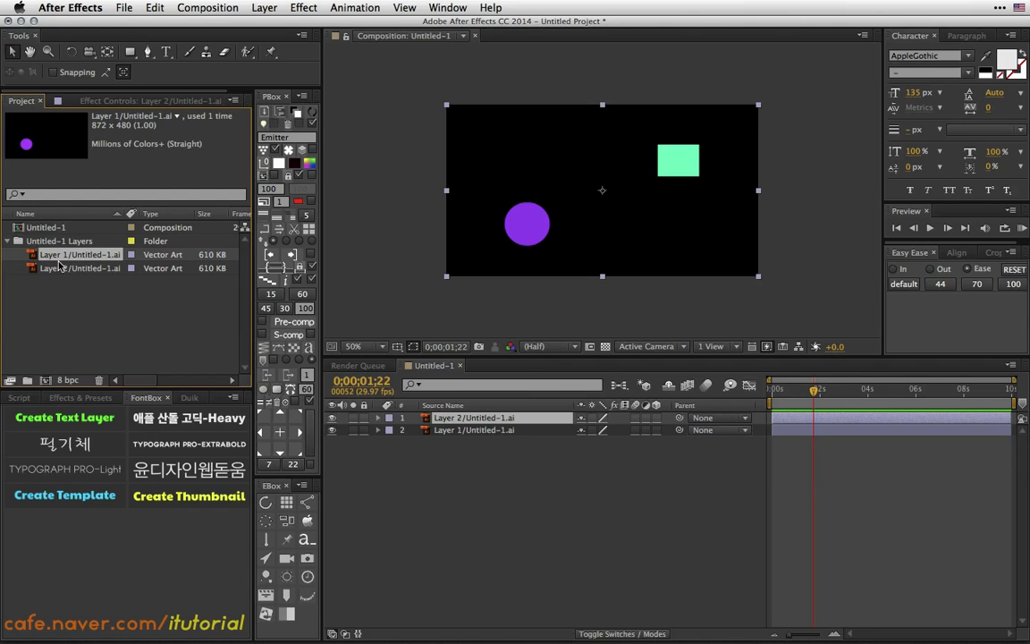
{"action": "left_click", "coordinate": [12, 242]}
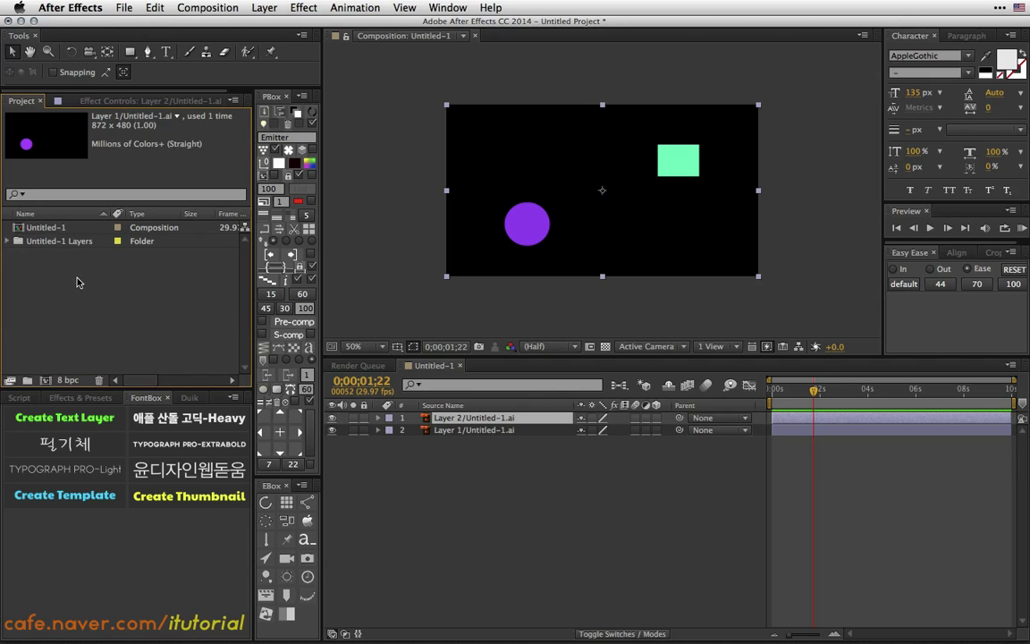
- Import only Layer 2 of Untitled-1.ai as Footage, with the footage dimensions set to Layer Size
{"action": "double_click", "coordinate": [76, 282]}
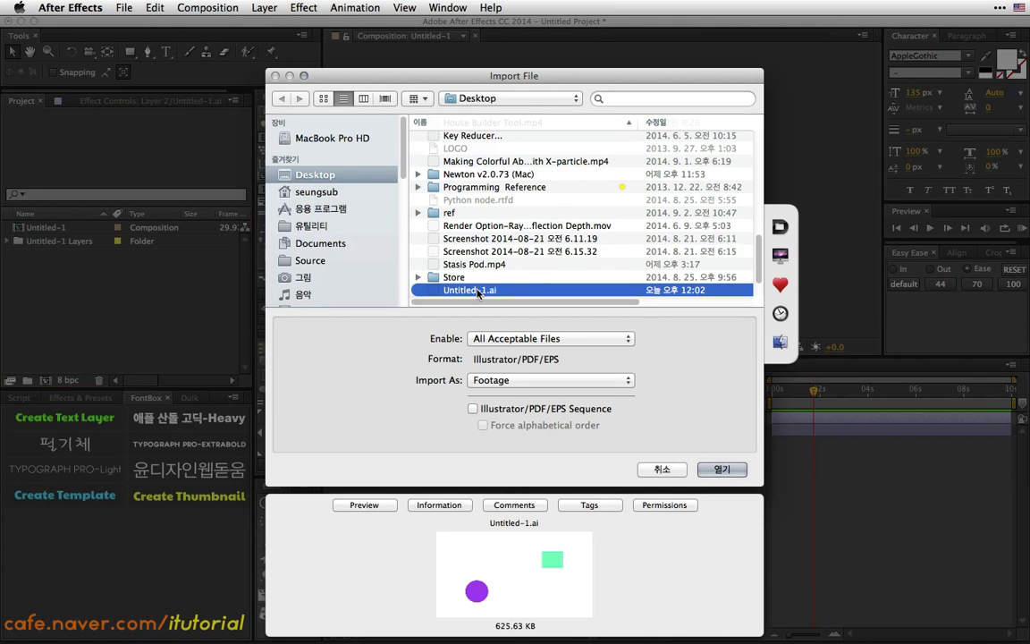
{"action": "left_click", "coordinate": [554, 381]}
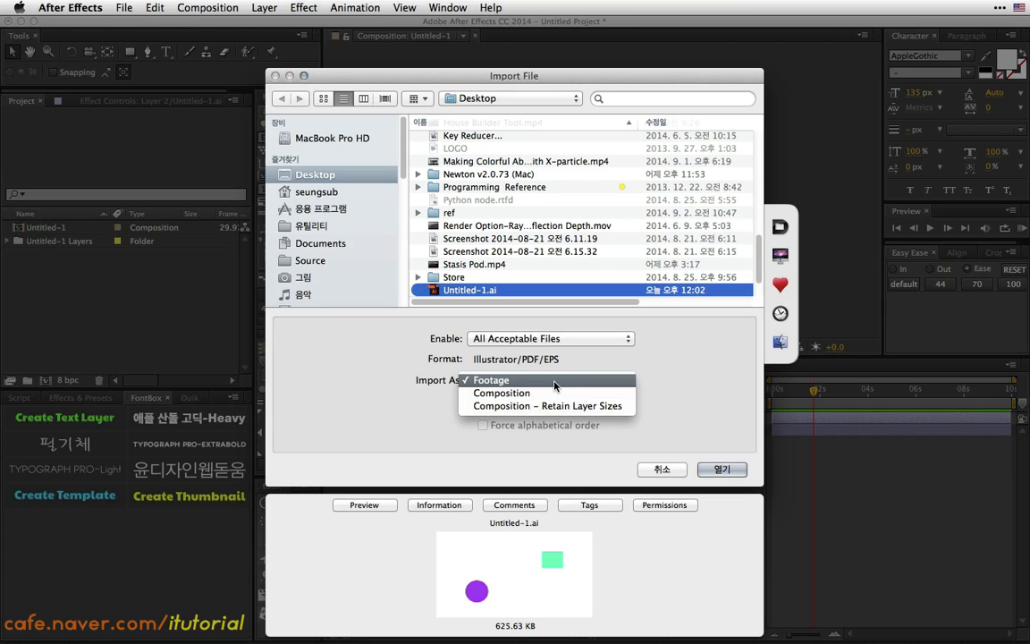
{"action": "left_click", "coordinate": [554, 381]}
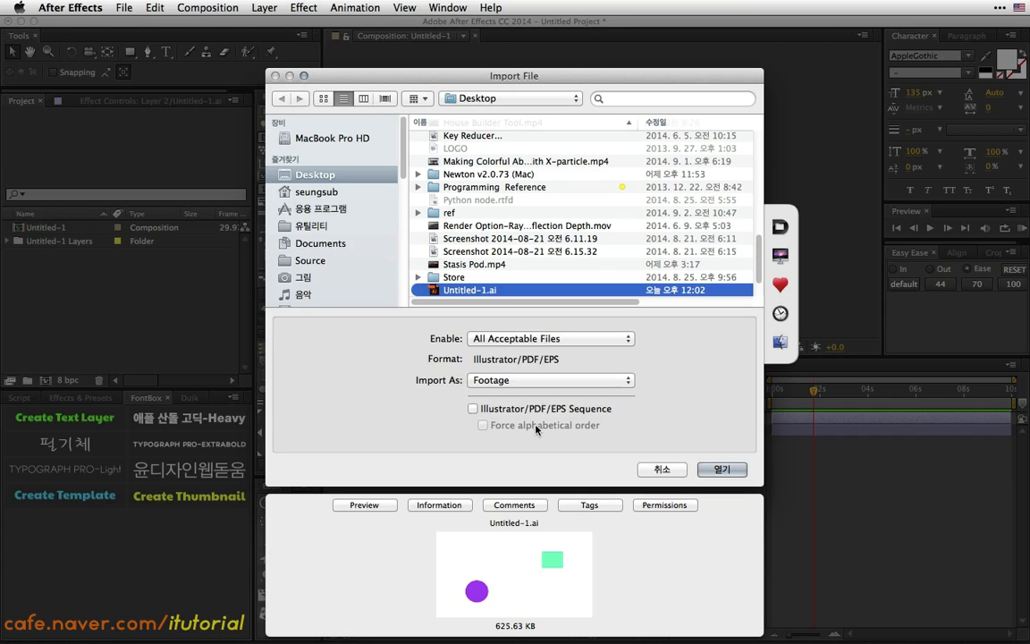
{"action": "left_click", "coordinate": [720, 470]}
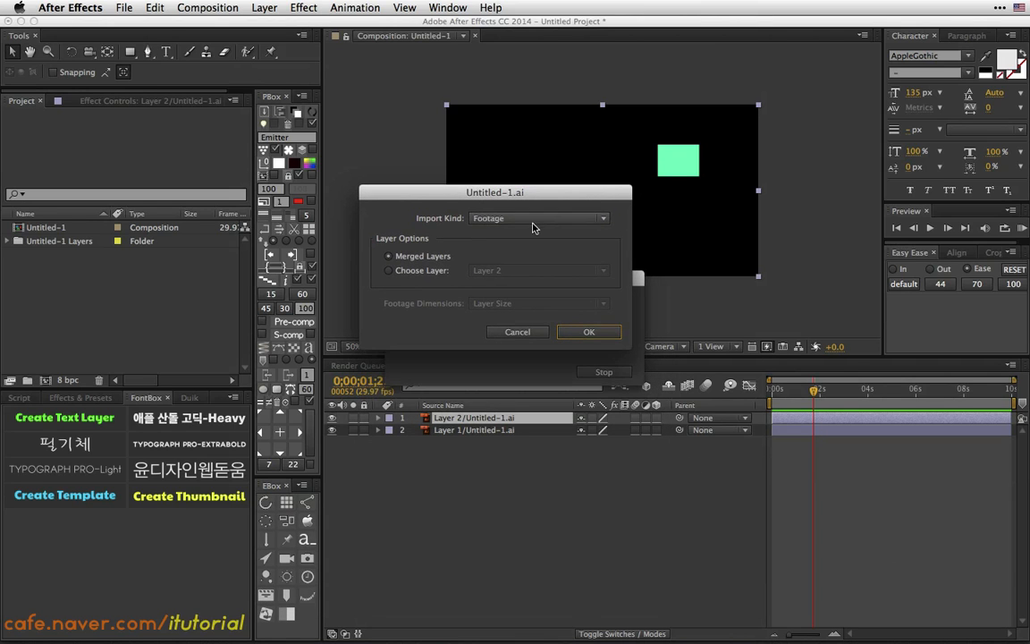
{"action": "left_click", "coordinate": [481, 219]}
{"action": "left_click", "coordinate": [483, 232]}
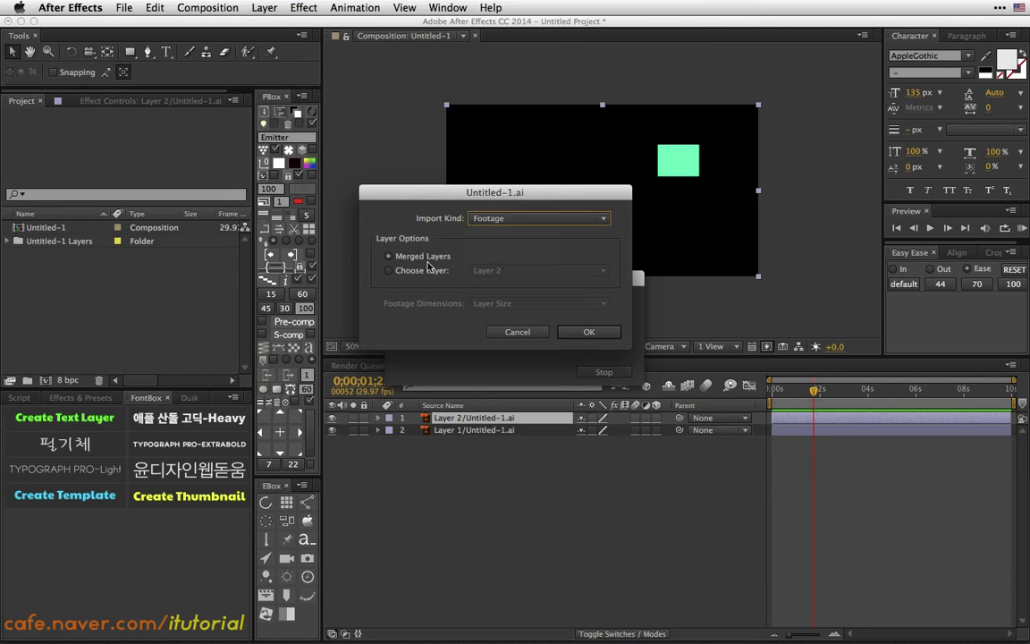
{"action": "left_click", "coordinate": [406, 270]}
{"action": "left_click", "coordinate": [546, 270]}
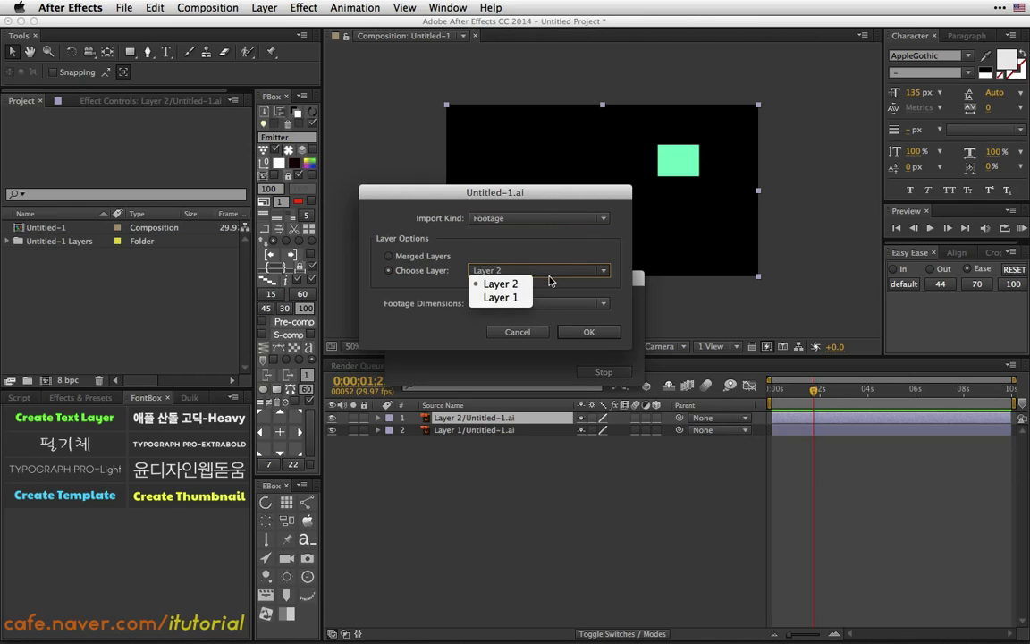
{"action": "left_click", "coordinate": [506, 283]}
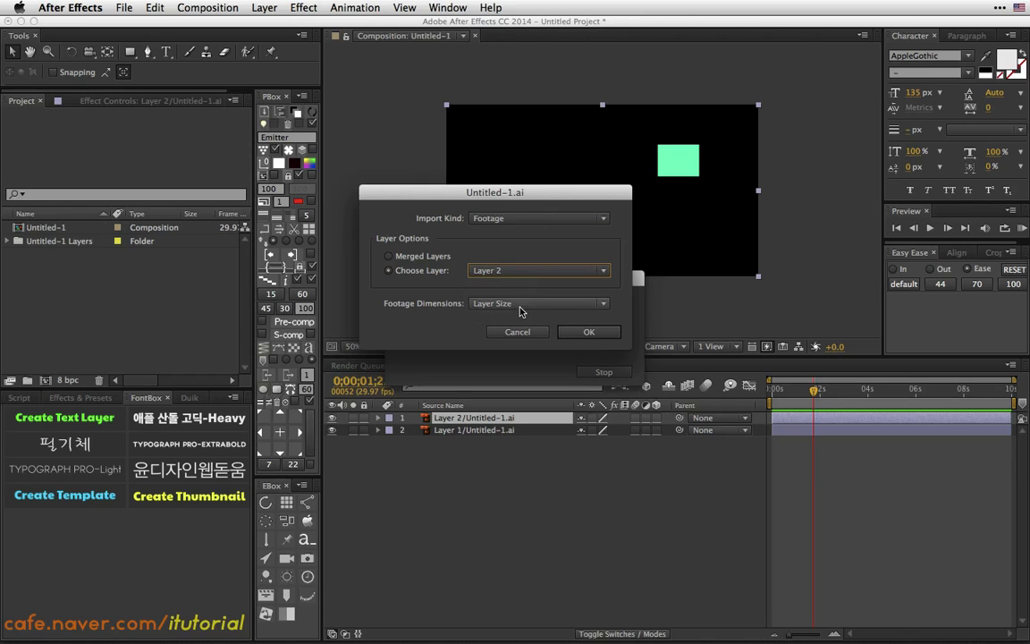
{"action": "left_click", "coordinate": [588, 331]}
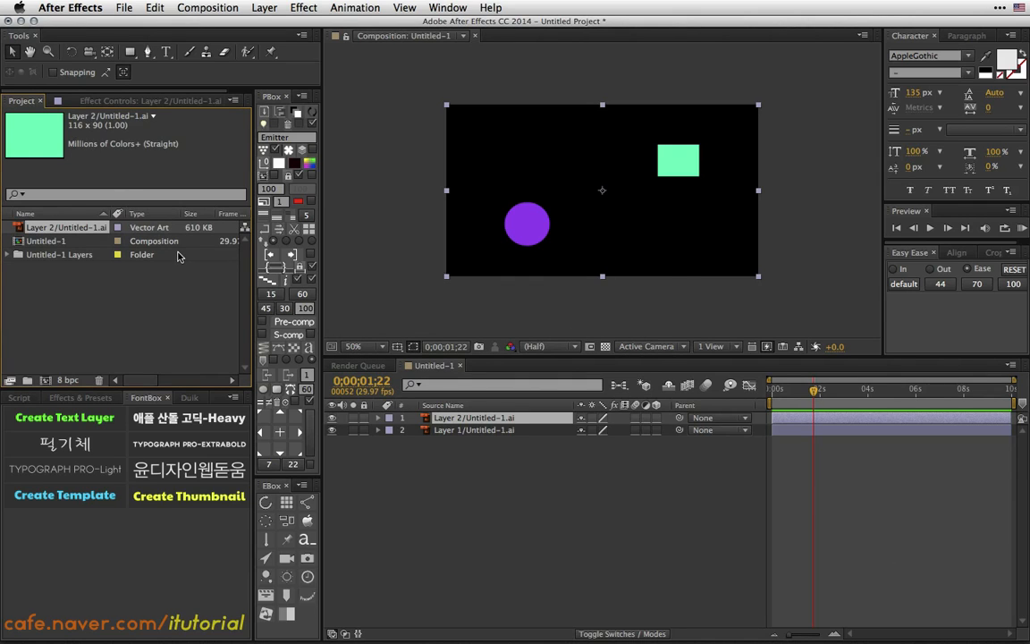
- Try replacing the source of Layer 2 in the Untitled-1 composition with the layer-sized Layer 2 footage
{"action": "left_click", "coordinate": [97, 289]}
{"action": "left_click", "coordinate": [63, 227]}
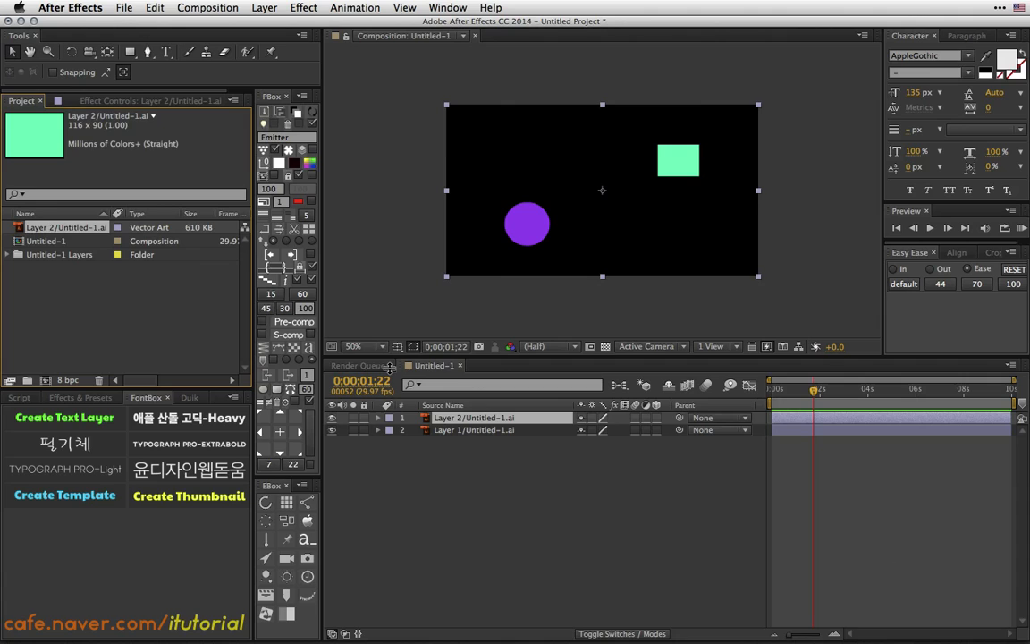
{"action": "left_click", "coordinate": [475, 448]}
{"action": "left_click", "coordinate": [476, 418]}
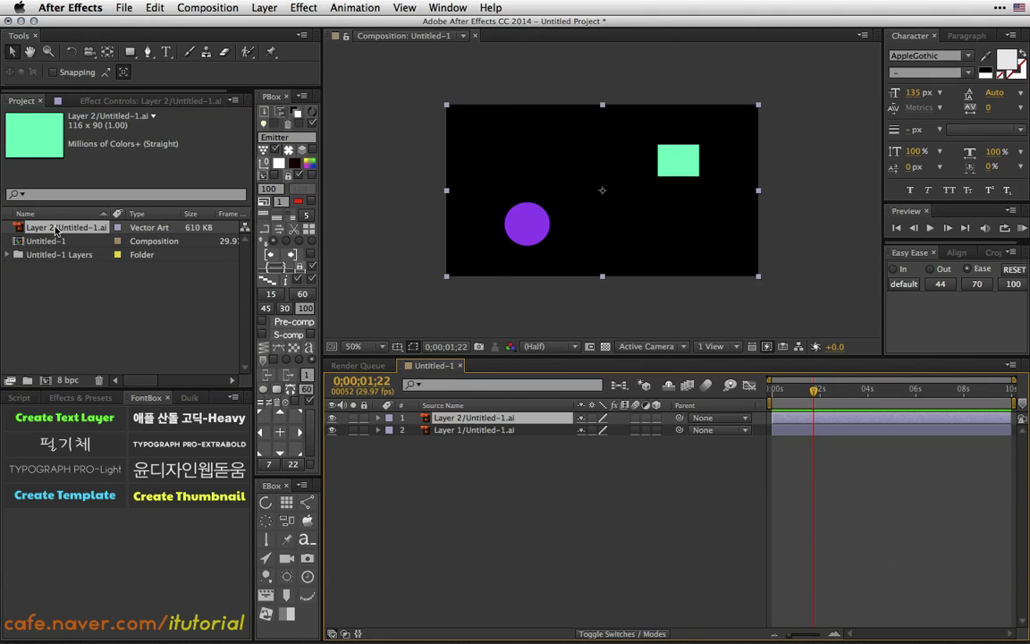
{"action": "left_click_drag", "start_coordinate": [61, 230], "coordinate": [426, 383]}
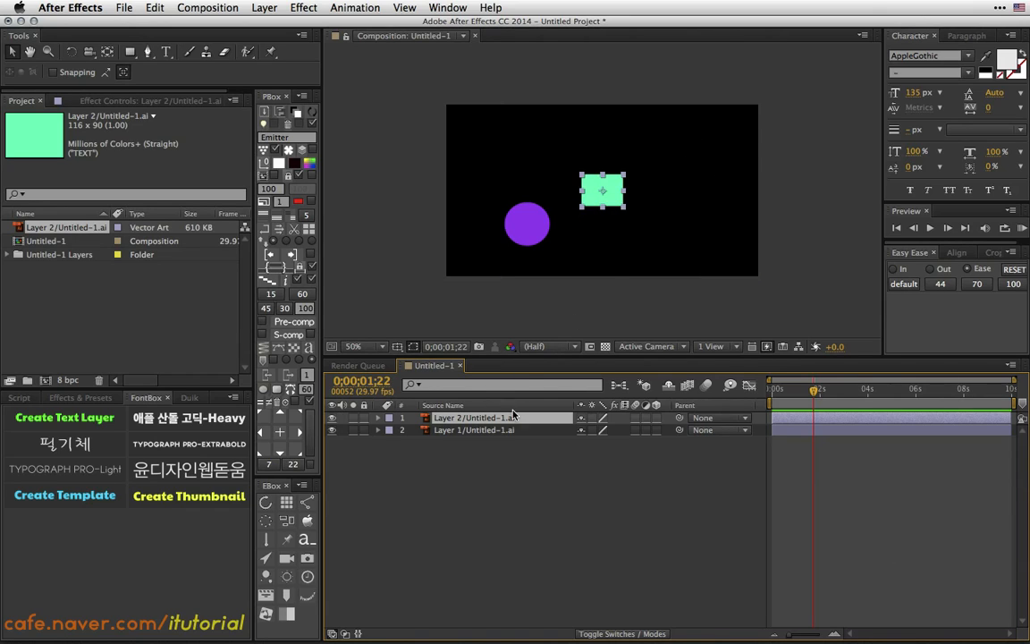
- Undo the Layer 2 source replacement and delete the separately imported Layer 2/Untitled-1.ai footage from the project
{"action": "key", "text": "super+z"}
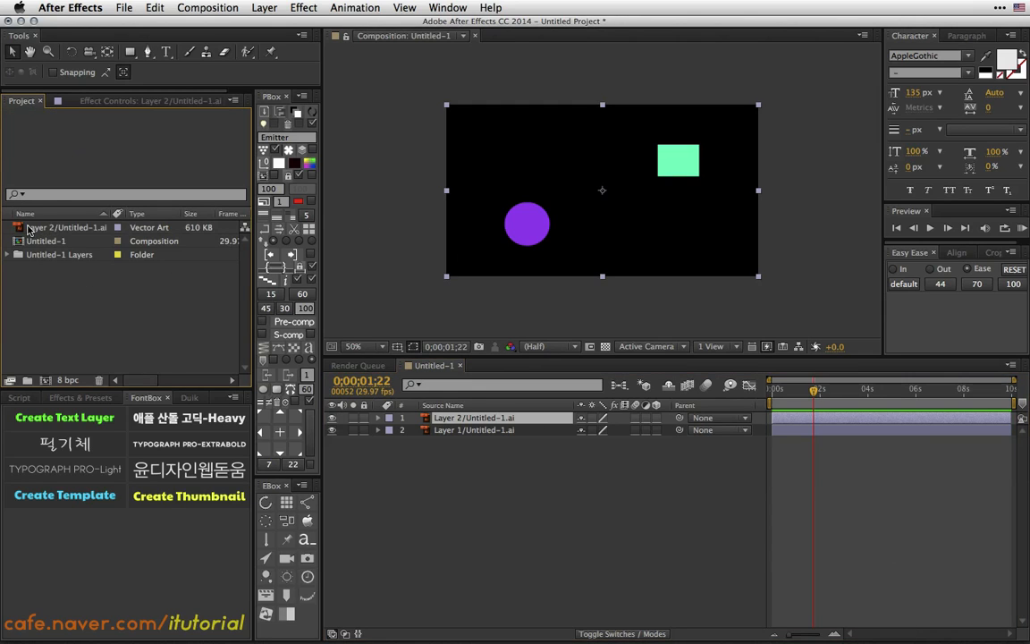
{"action": "key", "text": "BackSpace"}
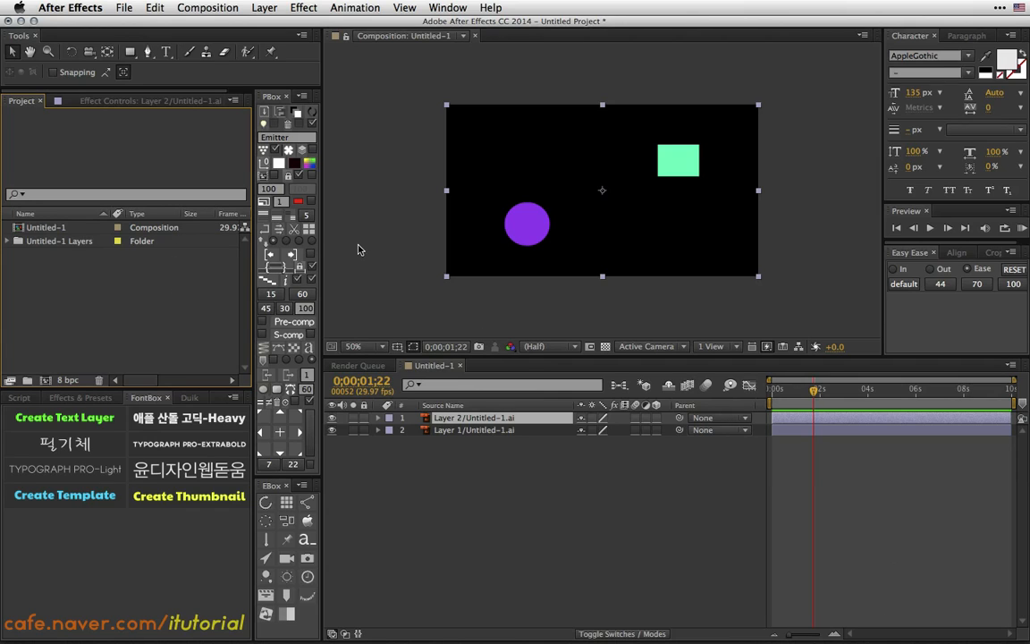
- Import Untitled-1.ai again as Composition - Retain Layer Sizes, alongside the existing composition
{"action": "double_click", "coordinate": [152, 286]}
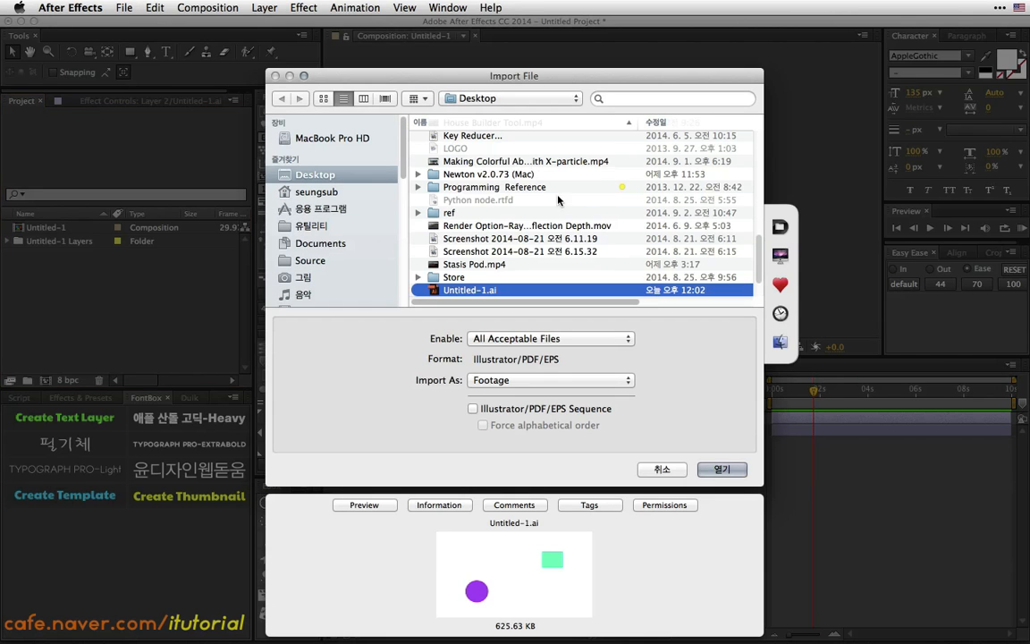
{"action": "left_click", "coordinate": [621, 380]}
{"action": "left_click", "coordinate": [564, 406]}
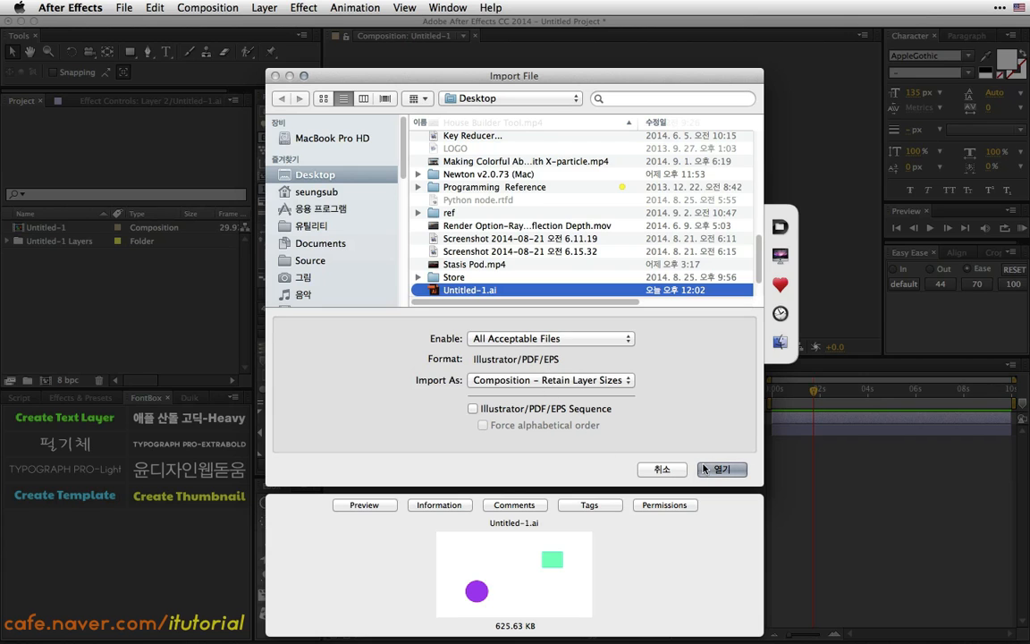
{"action": "key", "text": "Return"}
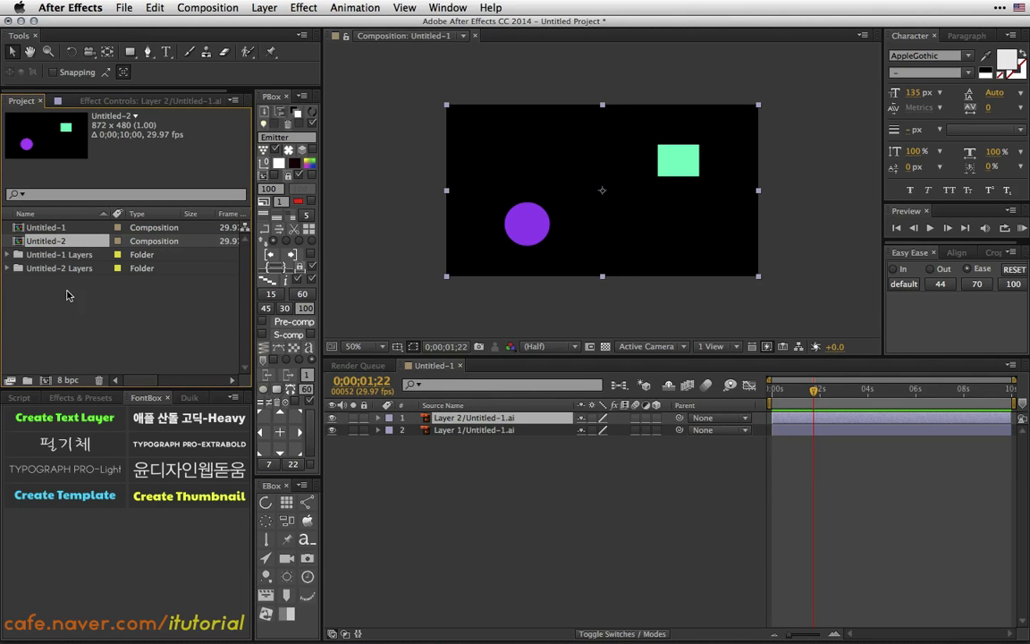
- Open the Untitled-2 composition, check the bounds of Layer 2 and Layer 1, and copy both layers
{"action": "double_click", "coordinate": [20, 241]}
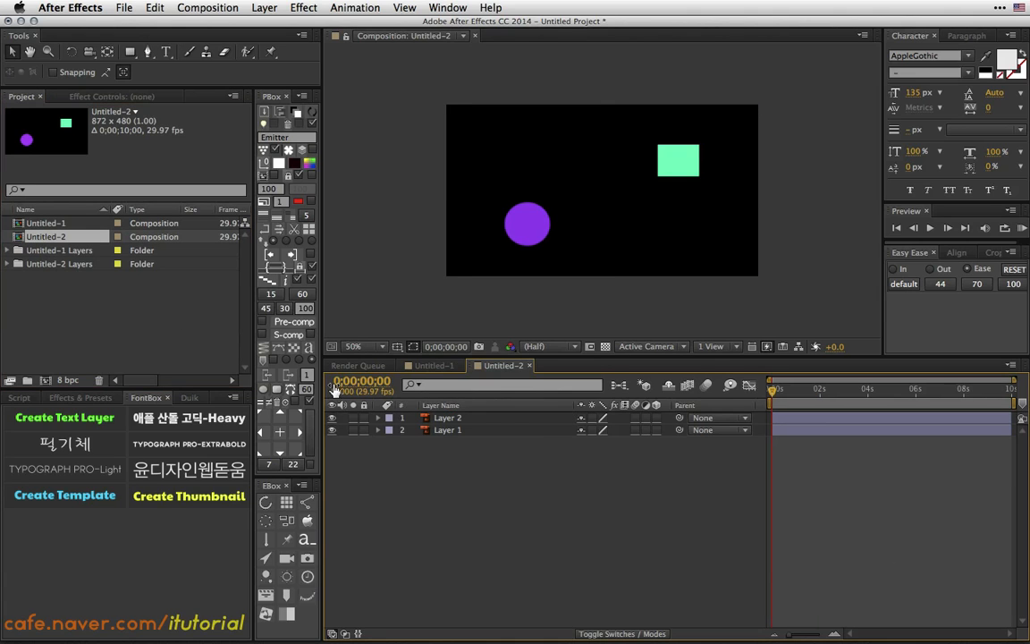
{"action": "left_click", "coordinate": [450, 418]}
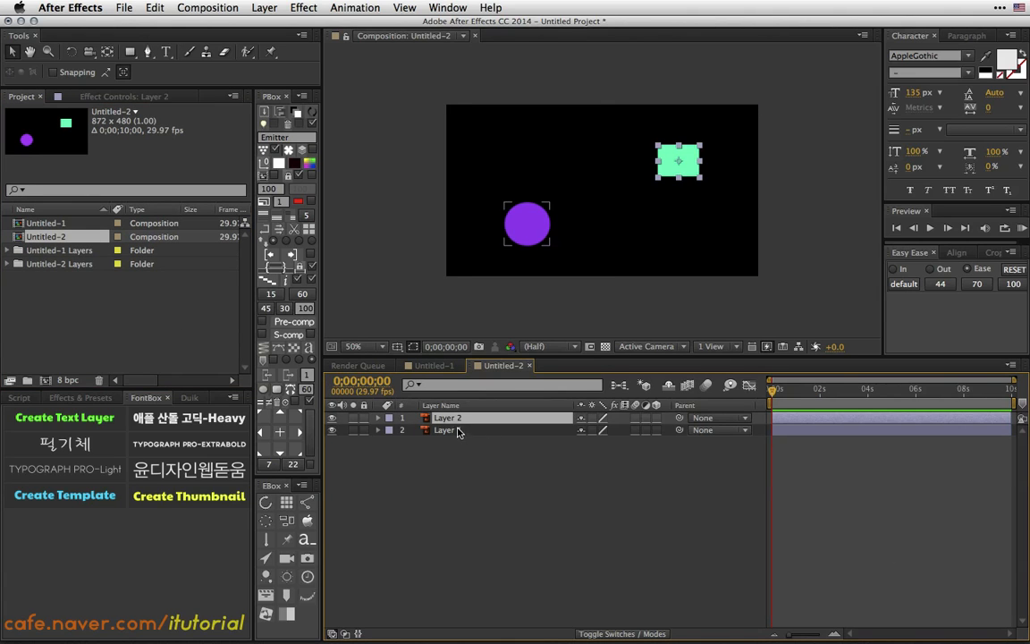
{"action": "left_click", "coordinate": [460, 430]}
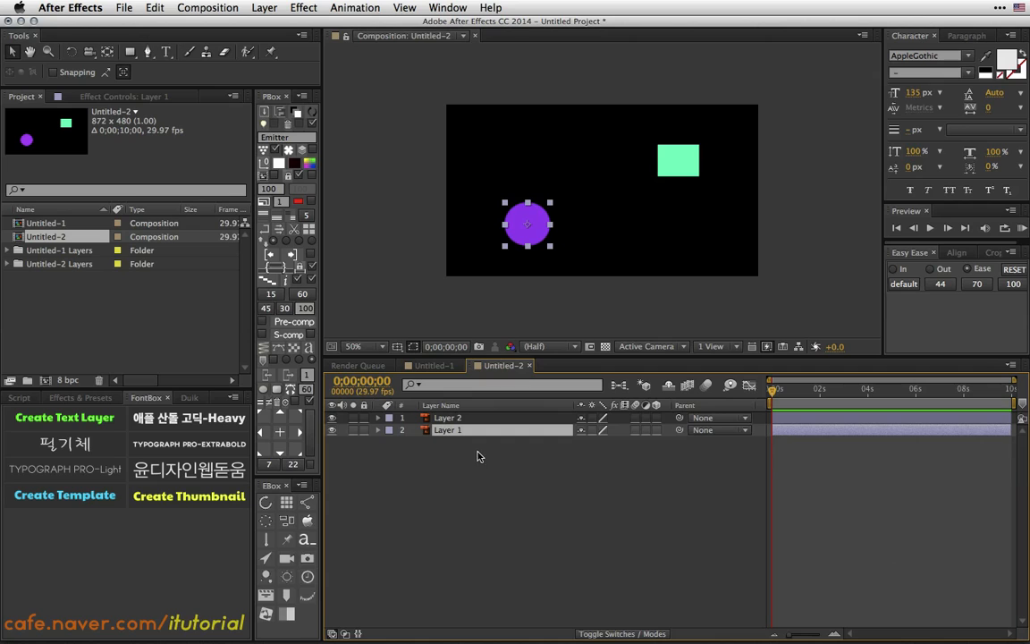
{"action": "left_click", "coordinate": [479, 456]}
{"action": "key", "text": "super+a"}
{"action": "key", "text": "super+c"}
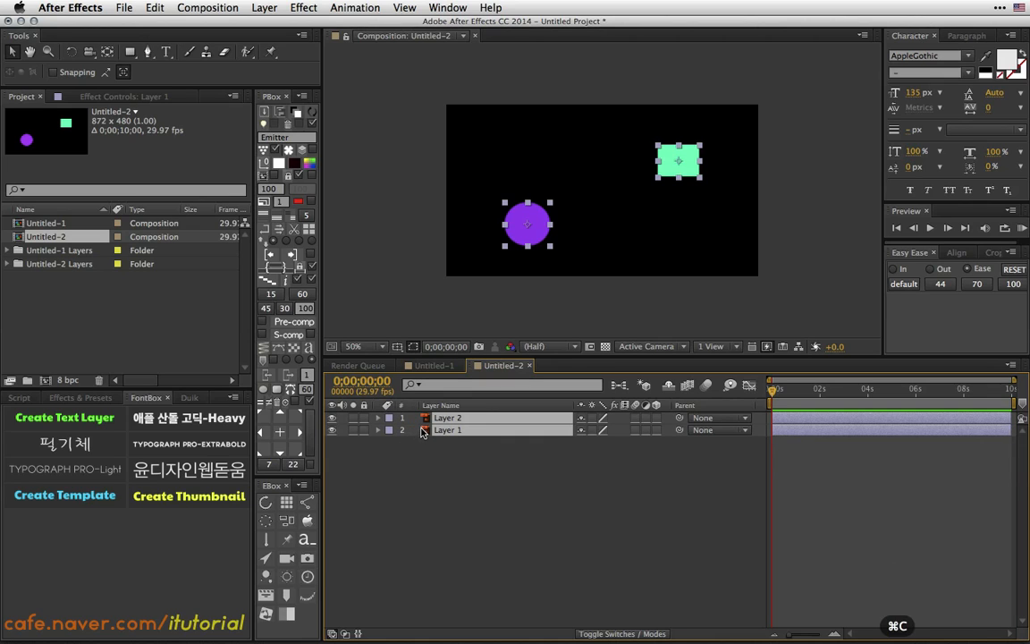
- Paste the copied layers into the Untitled-1 composition and delete its two original full-size layers
{"action": "left_click", "coordinate": [431, 365]}
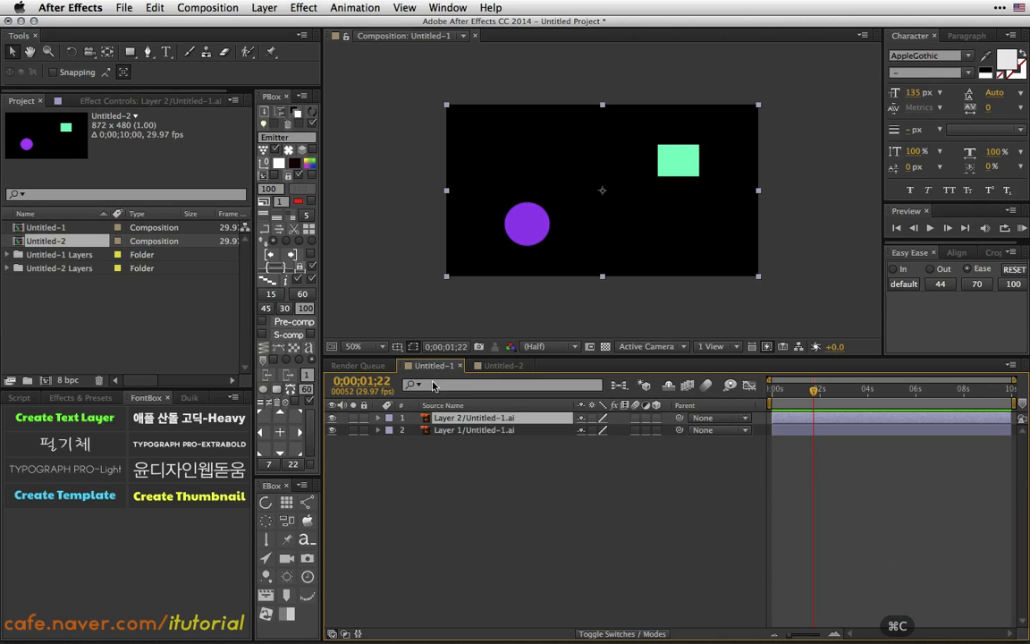
{"action": "left_click_drag", "start_coordinate": [498, 450], "coordinate": [467, 414]}
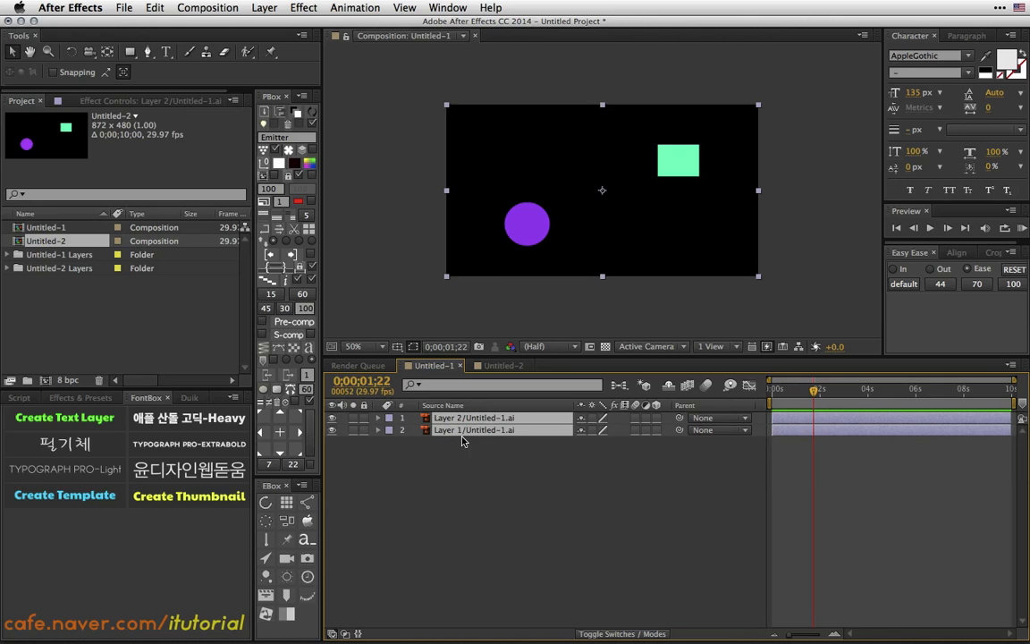
{"action": "key", "text": "super+v"}
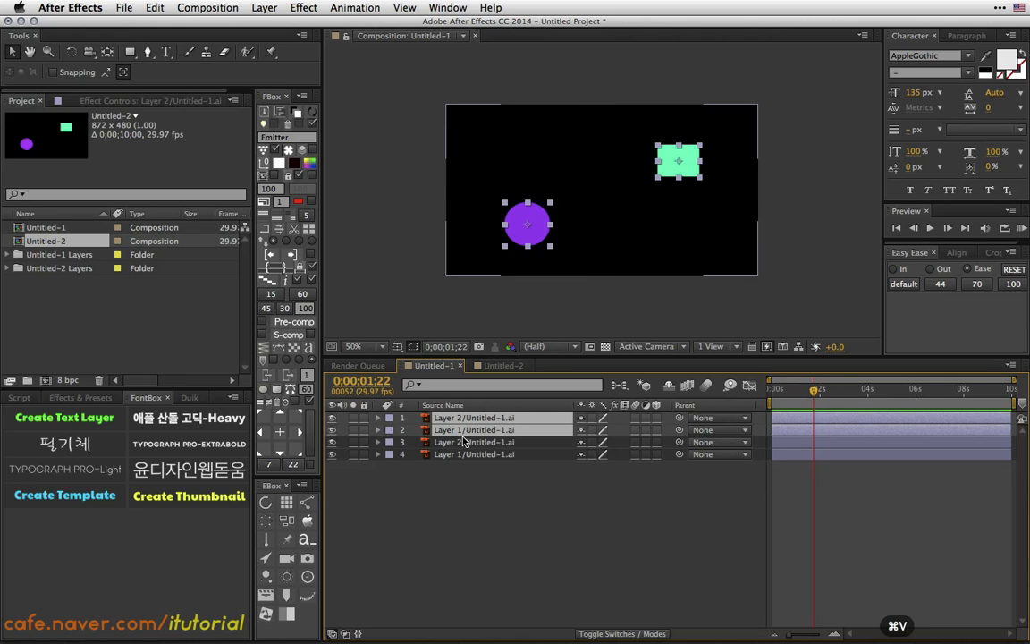
{"action": "left_click_drag", "start_coordinate": [460, 477], "coordinate": [481, 460]}
{"action": "key", "text": "BackSpace"}
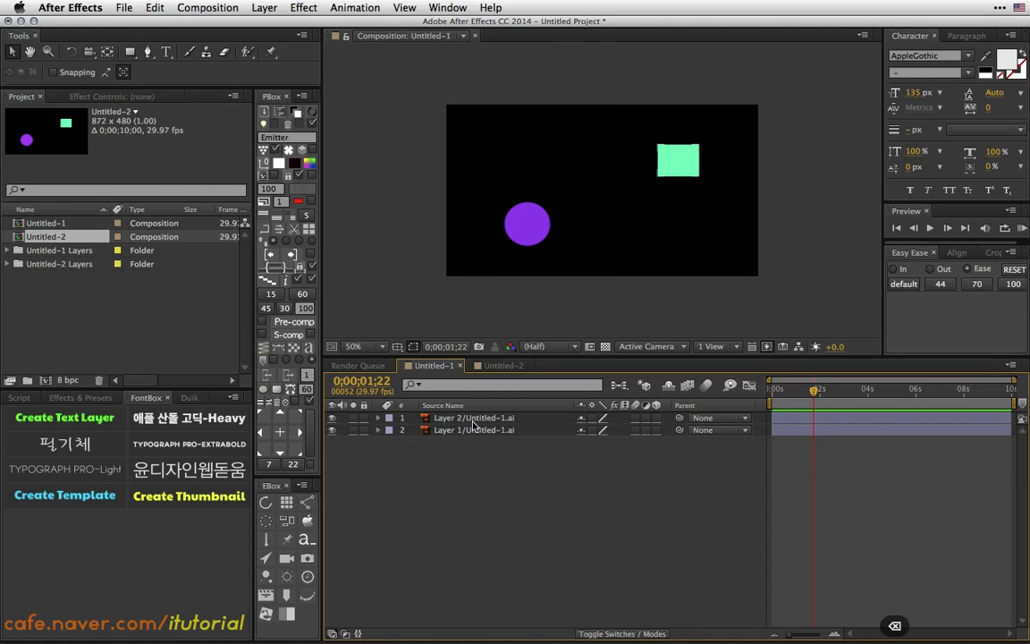
- Check the pasted layers' bounds, close the Untitled-2 composition, and select Layer 2 and Layer 1 together in Untitled-1
{"action": "left_click", "coordinate": [473, 418]}
{"action": "left_click", "coordinate": [471, 430]}
{"action": "left_click", "coordinate": [477, 419]}
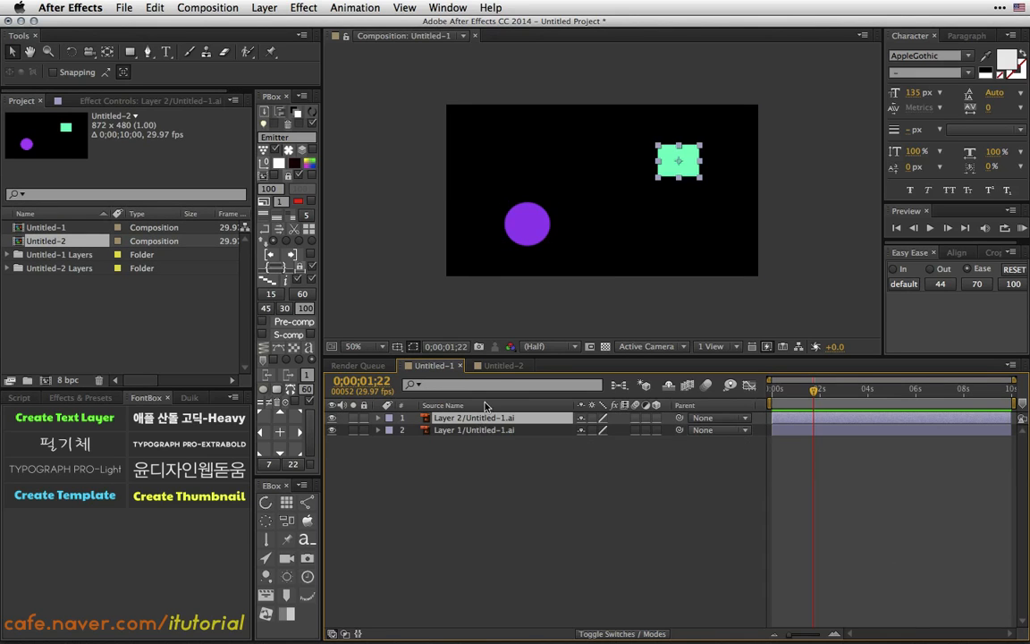
{"action": "left_click", "coordinate": [504, 365]}
{"action": "left_click", "coordinate": [529, 366]}
{"action": "left_click", "coordinate": [468, 431], "text": "shift"}
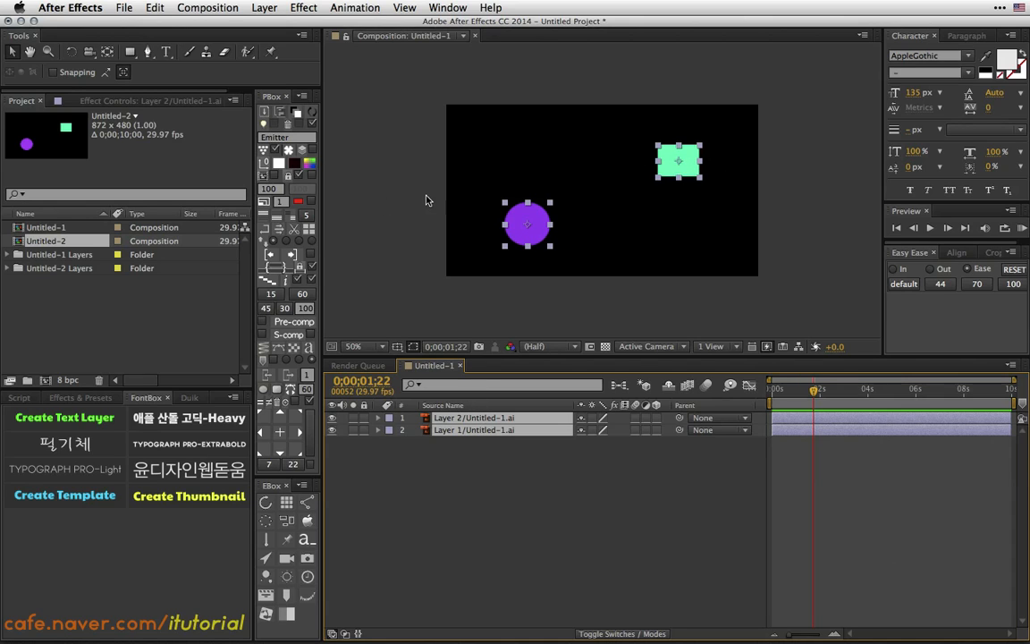
- Expand the Untitled-1 Layers and Untitled-2 Layers folders and remove the unused footage from the project
{"action": "left_click", "coordinate": [78, 286]}
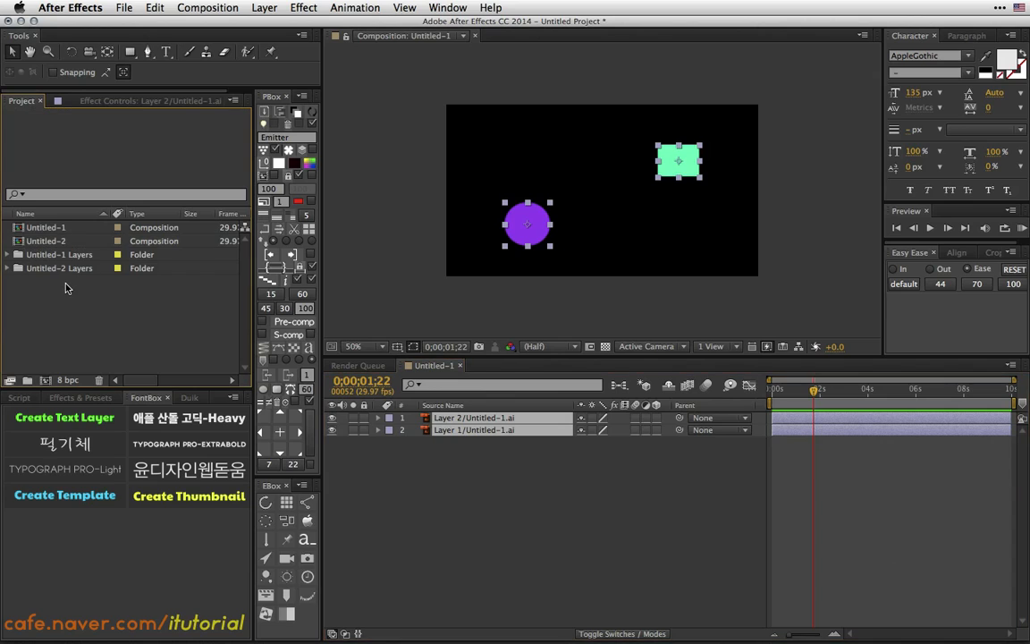
{"action": "left_click", "coordinate": [39, 241]}
{"action": "left_click", "coordinate": [46, 230]}
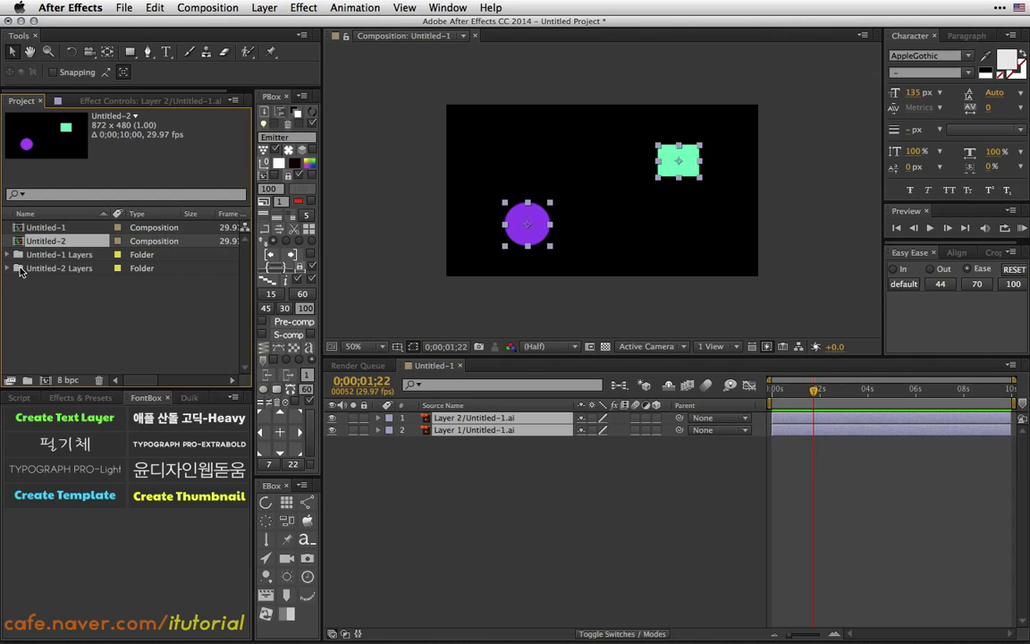
{"action": "left_click", "coordinate": [47, 253]}
{"action": "left_click", "coordinate": [47, 269]}
{"action": "left_click", "coordinate": [7, 255]}
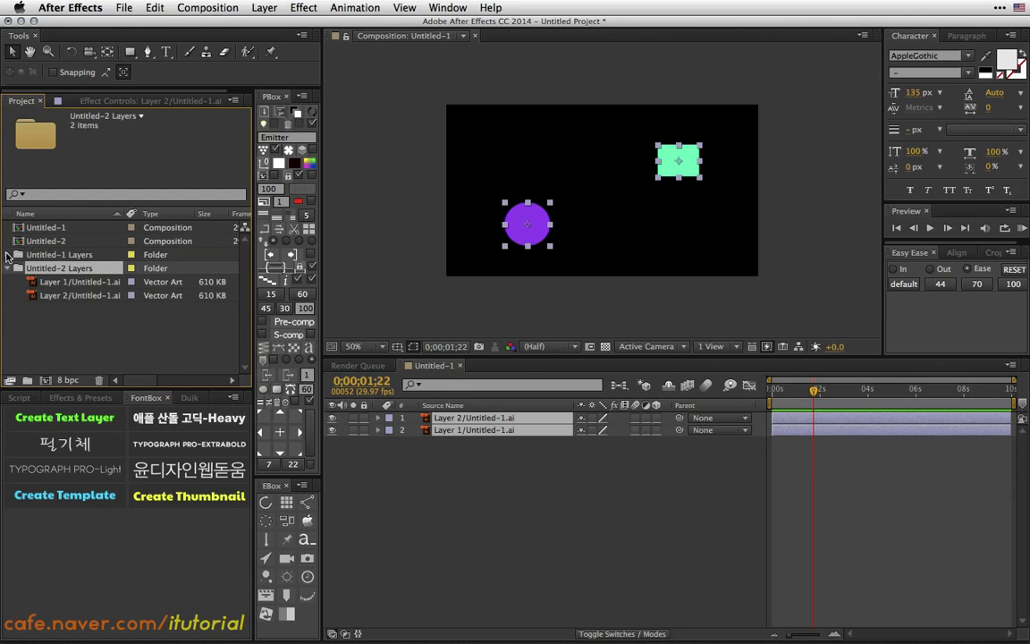
{"action": "left_click", "coordinate": [7, 295]}
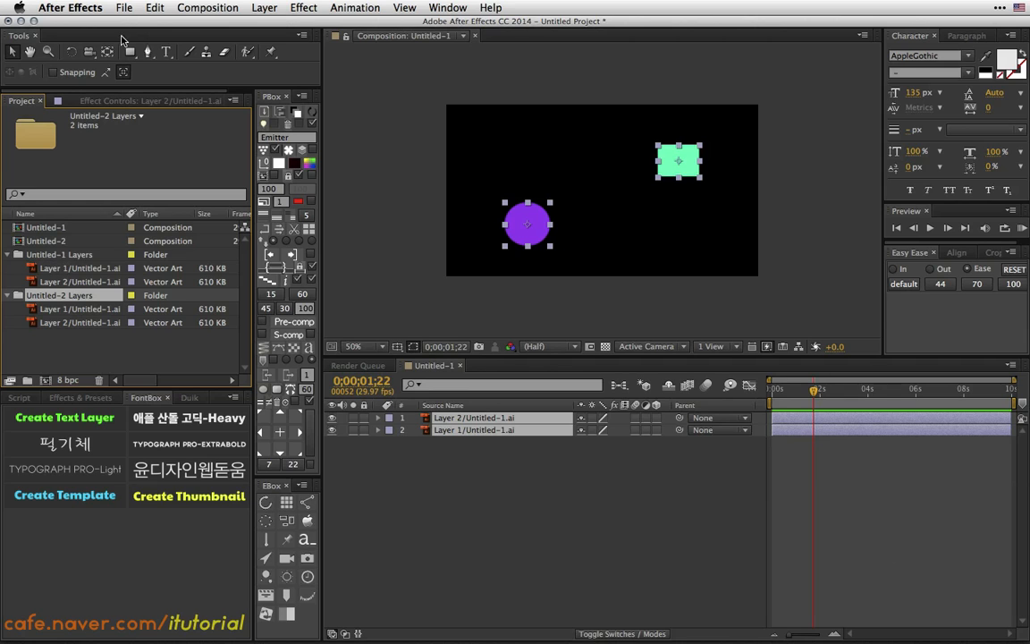
{"action": "left_click", "coordinate": [127, 8]}
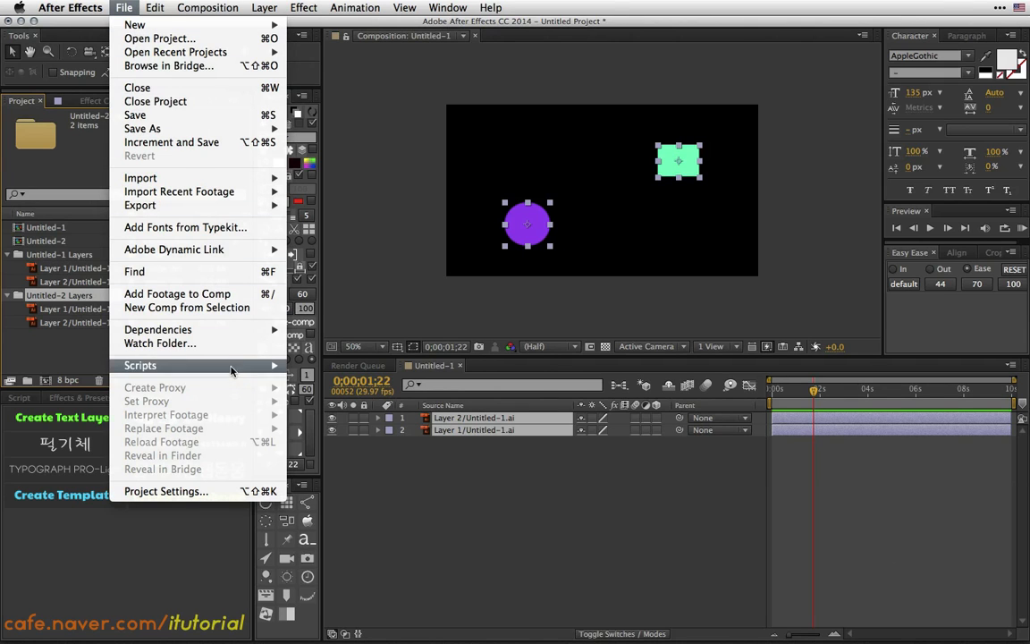
{"action": "mouse_move", "coordinate": [234, 333]}
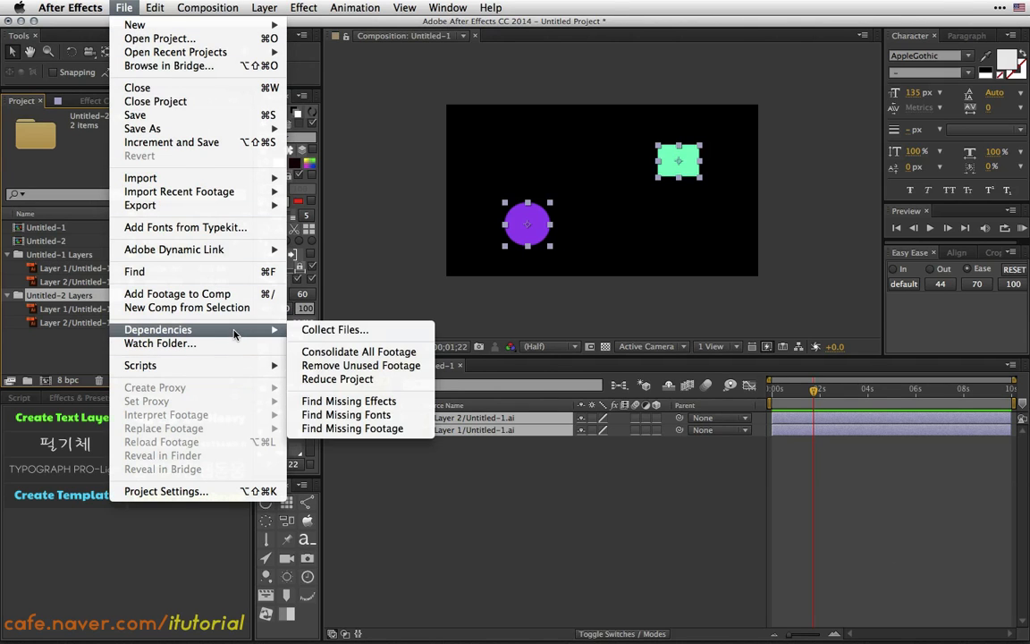
{"action": "left_click", "coordinate": [378, 366]}
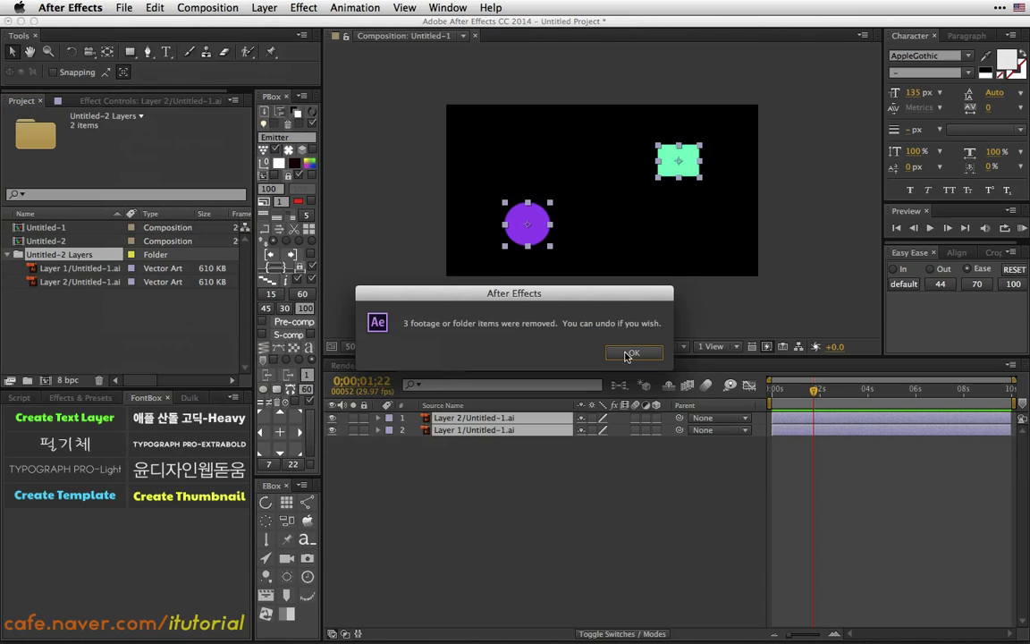
{"action": "key", "text": "Return"}
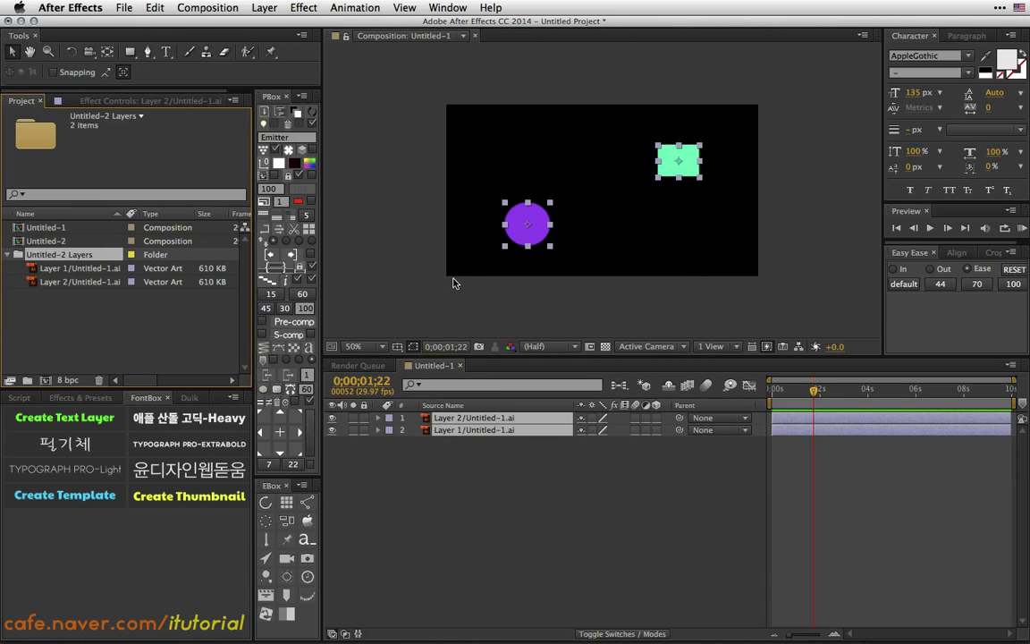
- Delete the Untitled-2 composition from the project and select the Untitled-1 composition
{"action": "left_click", "coordinate": [70, 305]}
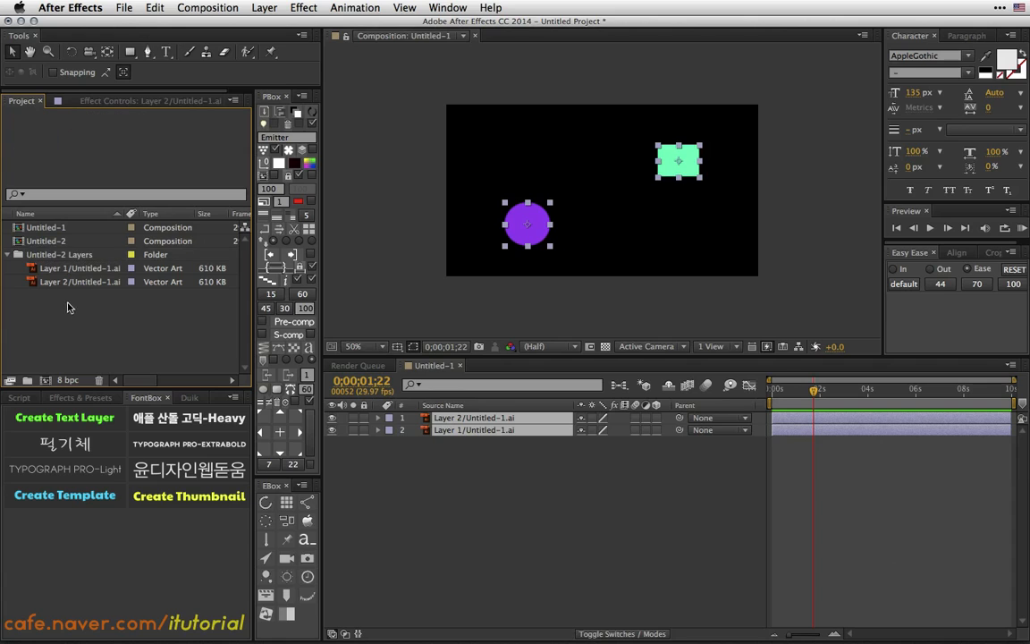
{"action": "left_click", "coordinate": [25, 242]}
{"action": "key", "text": "Delete"}
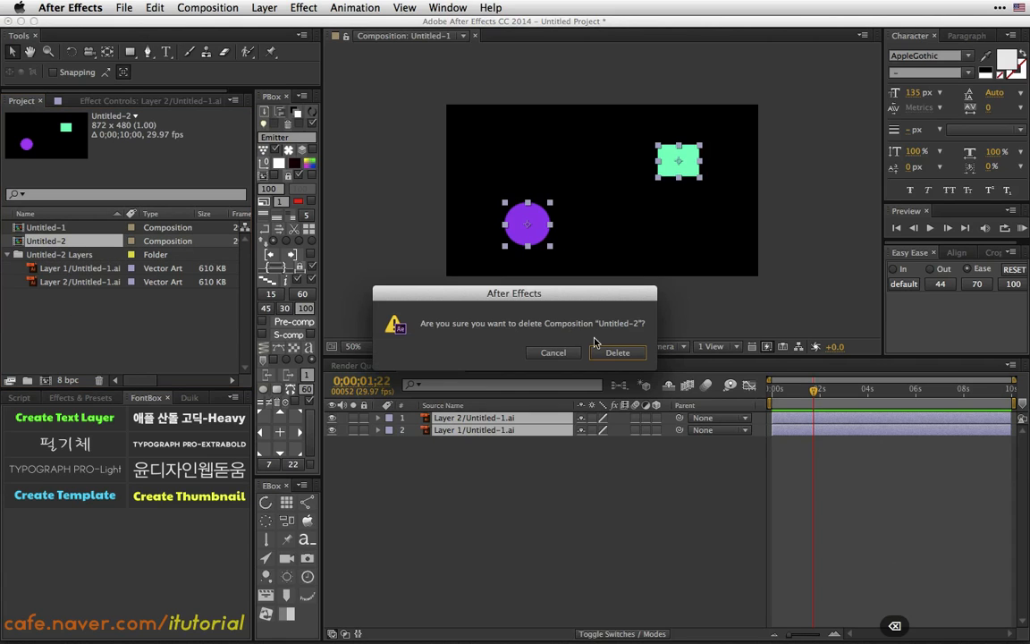
{"action": "left_click", "coordinate": [617, 353]}
{"action": "left_click", "coordinate": [39, 228]}
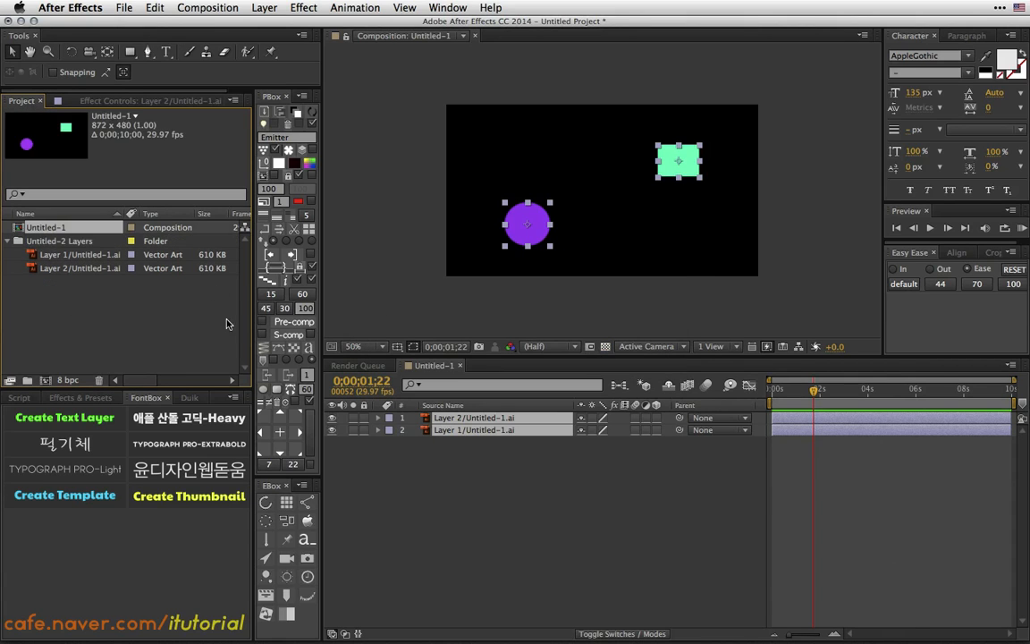
- Examine the bounds of Layer 2 and Layer 1 in the Untitled-1 composition, individually and together
{"action": "left_click", "coordinate": [456, 451]}
{"action": "left_click", "coordinate": [498, 420]}
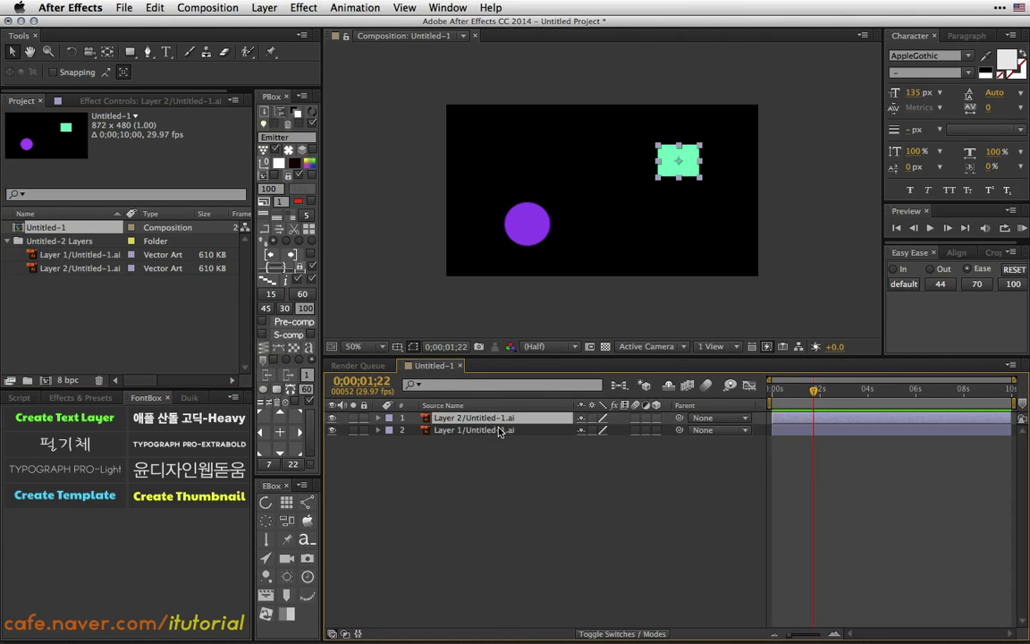
{"action": "left_click", "coordinate": [499, 429]}
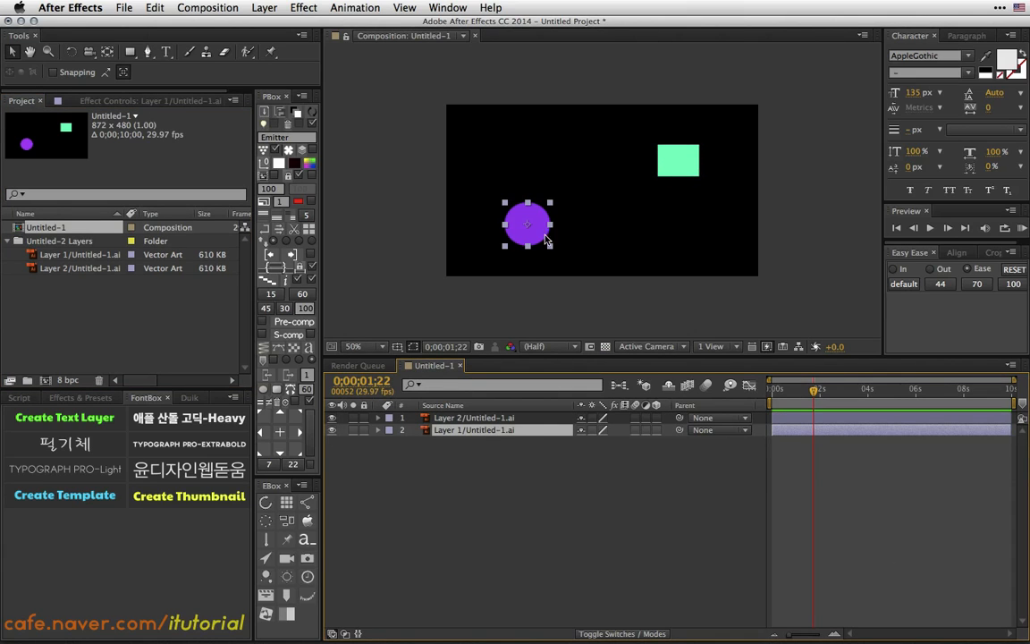
{"action": "left_click", "coordinate": [86, 305]}
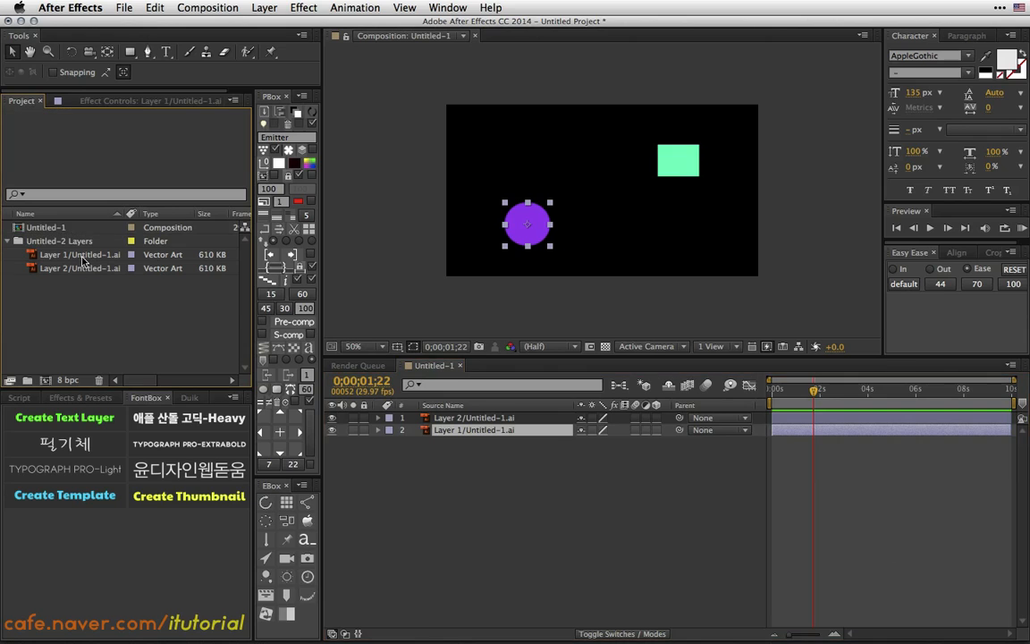
{"action": "left_click", "coordinate": [481, 453]}
{"action": "left_click", "coordinate": [484, 419]}
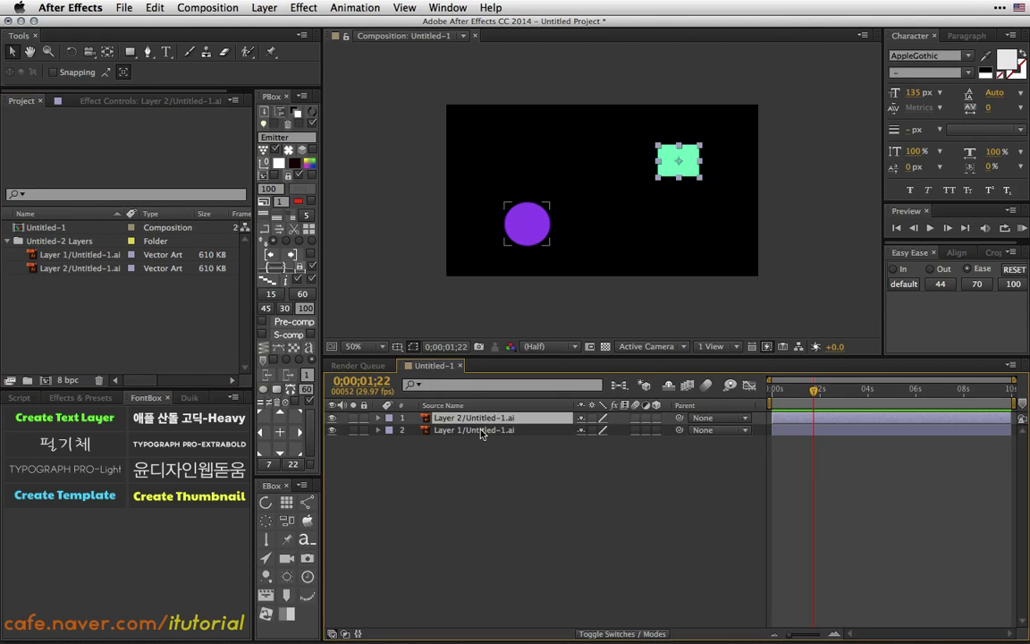
{"action": "left_click", "coordinate": [483, 431]}
{"action": "left_click", "coordinate": [485, 418]}
{"action": "left_click", "coordinate": [488, 430]}
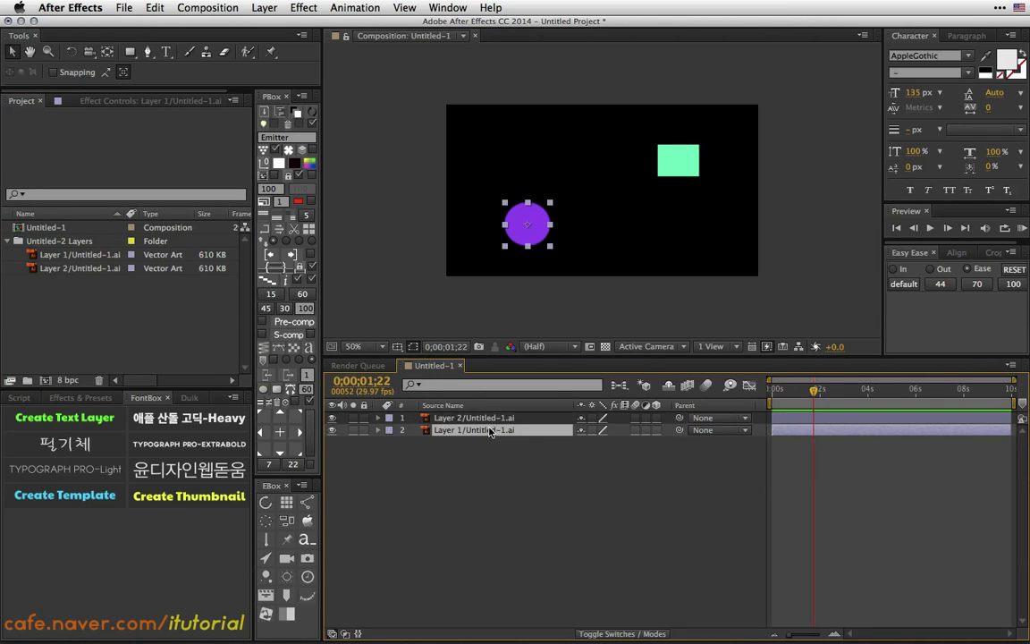
{"action": "left_click", "coordinate": [485, 418]}
{"action": "left_click", "coordinate": [498, 462]}
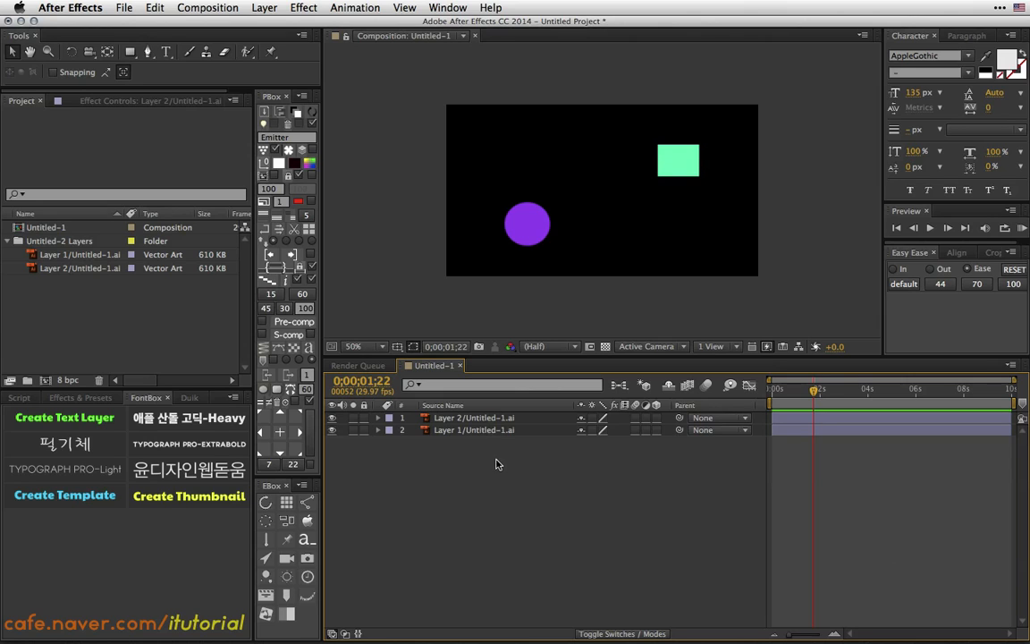
{"action": "left_click_drag", "start_coordinate": [501, 455], "coordinate": [450, 405]}
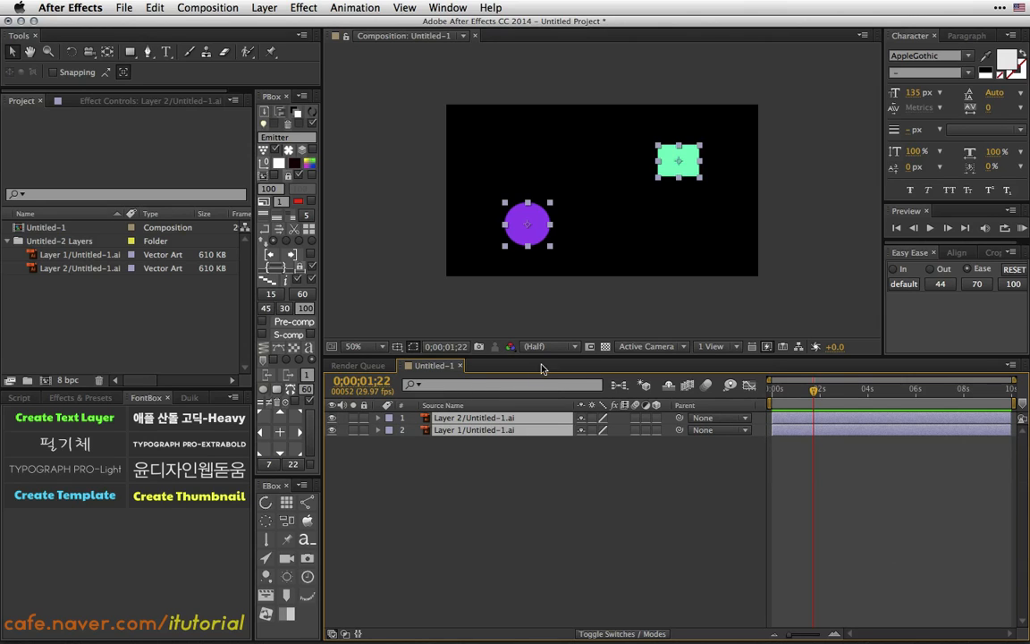
{"action": "left_click", "coordinate": [509, 465]}
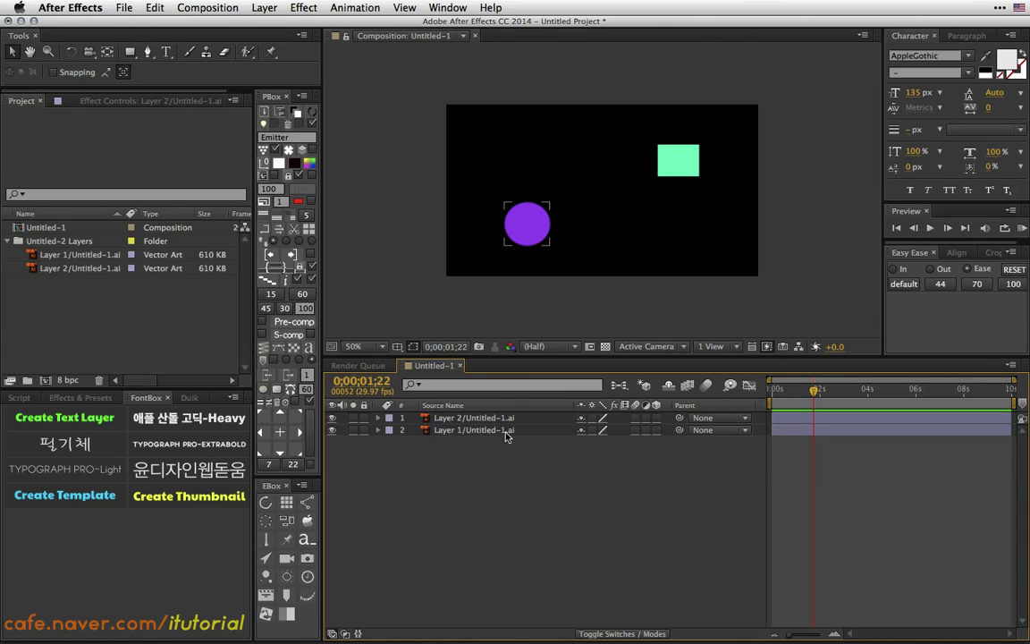
- Stagger the layers in time, starting Layer 1 at about 1 second and Layer 2 at about 4 seconds
{"action": "left_click_drag", "start_coordinate": [798, 423], "coordinate": [893, 424]}
{"action": "left_click_drag", "start_coordinate": [814, 430], "coordinate": [885, 404]}
- Select both layers and use Rope Bounce Object to apply the bounce with the image layer option, plus the object rotation
{"action": "left_click_drag", "start_coordinate": [520, 451], "coordinate": [454, 417]}
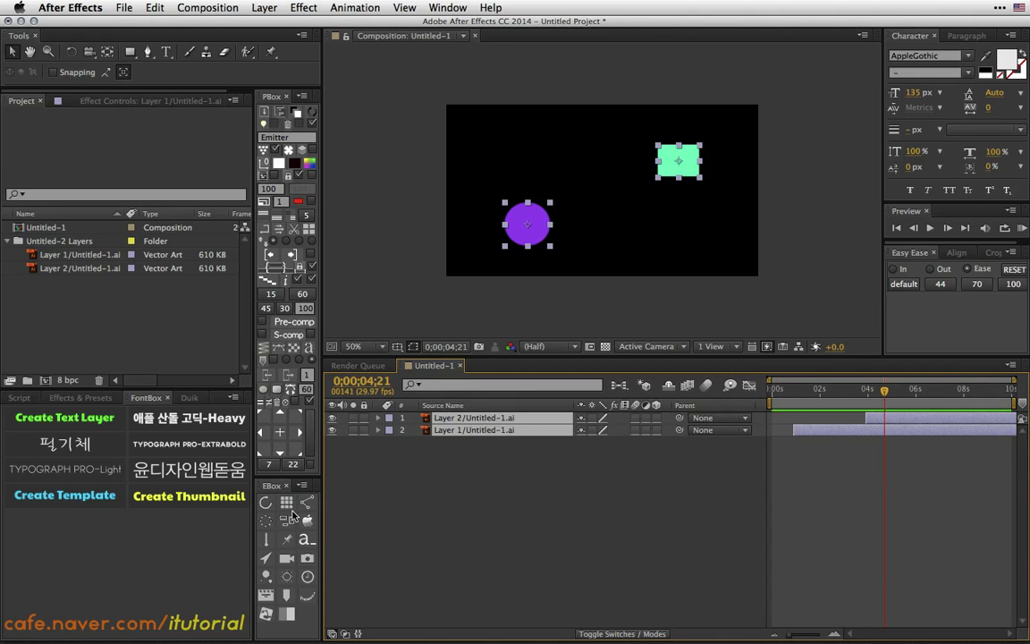
{"action": "left_click", "coordinate": [266, 541]}
{"action": "left_click_drag", "start_coordinate": [440, 50], "coordinate": [159, 70]}
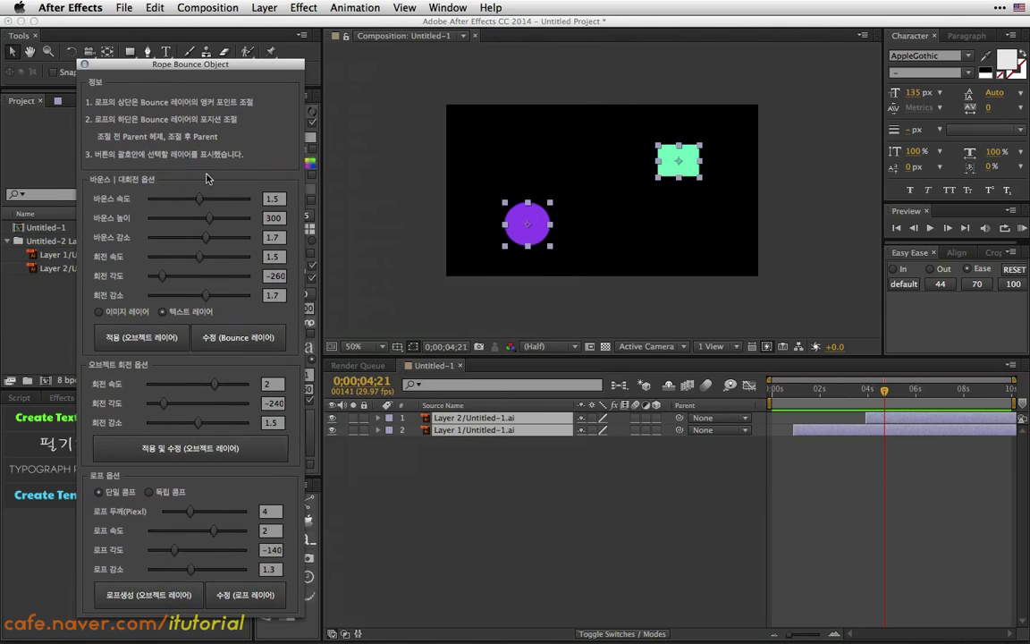
{"action": "left_click", "coordinate": [147, 339]}
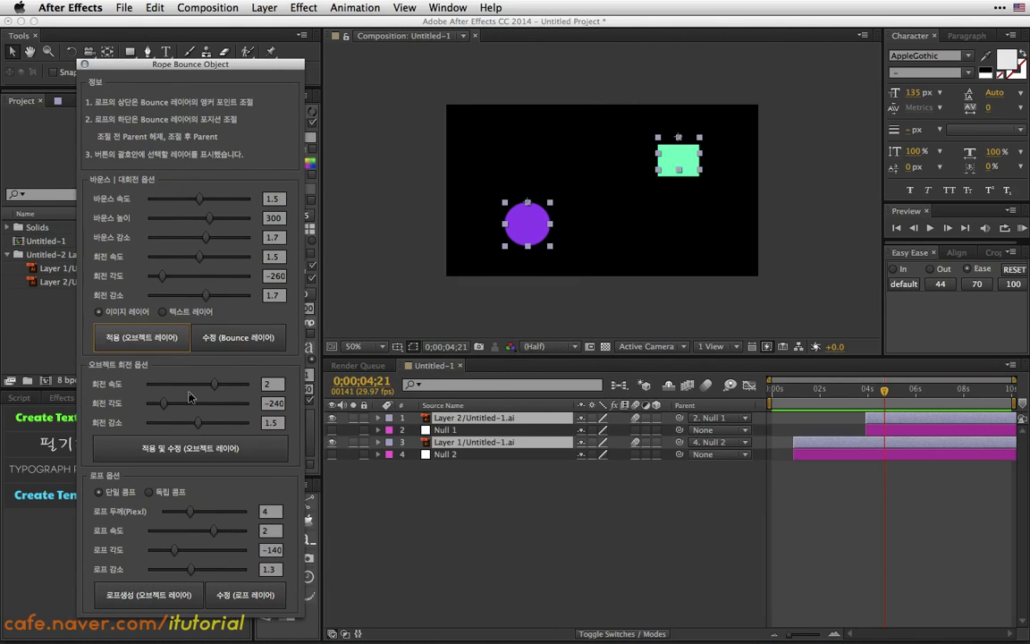
{"action": "left_click", "coordinate": [178, 451]}
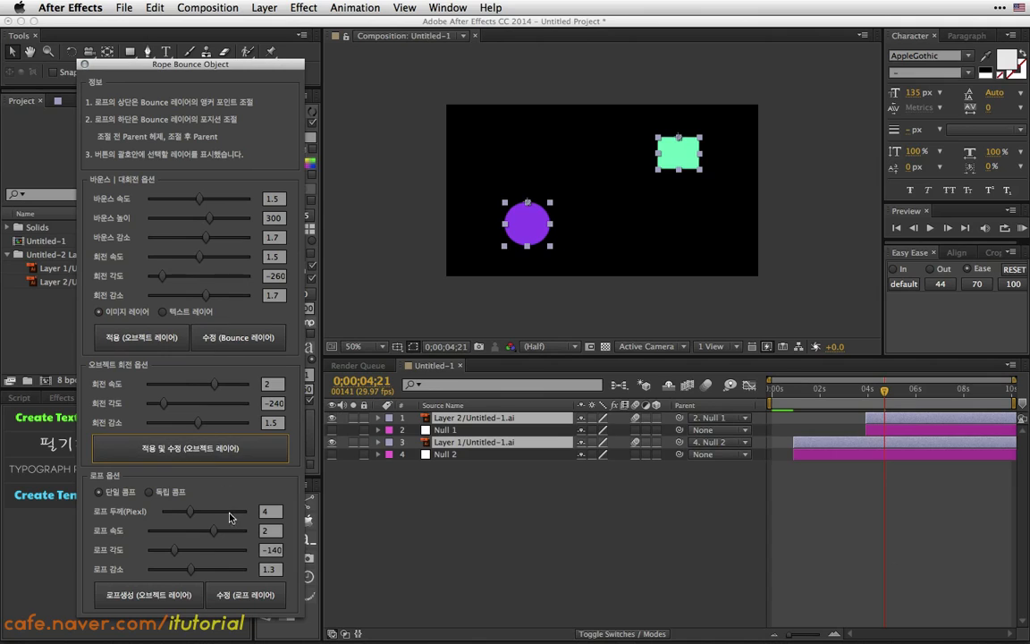
- Create ropes for both objects with the independent comp option, close the script, and preview the animation near each layer's start
{"action": "left_click", "coordinate": [151, 493]}
{"action": "left_click", "coordinate": [149, 594]}
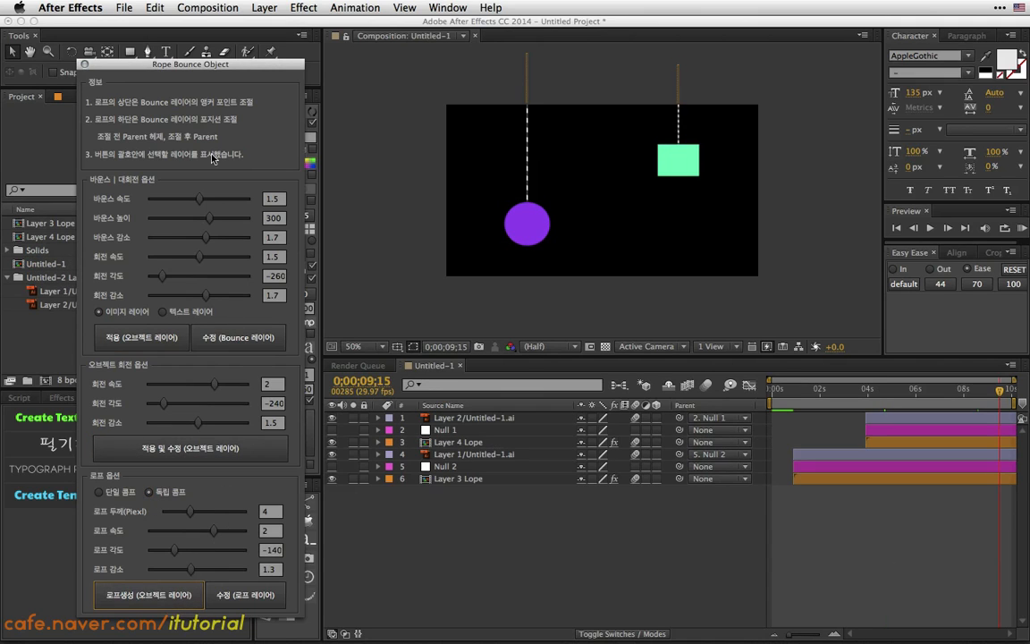
{"action": "left_click", "coordinate": [84, 64]}
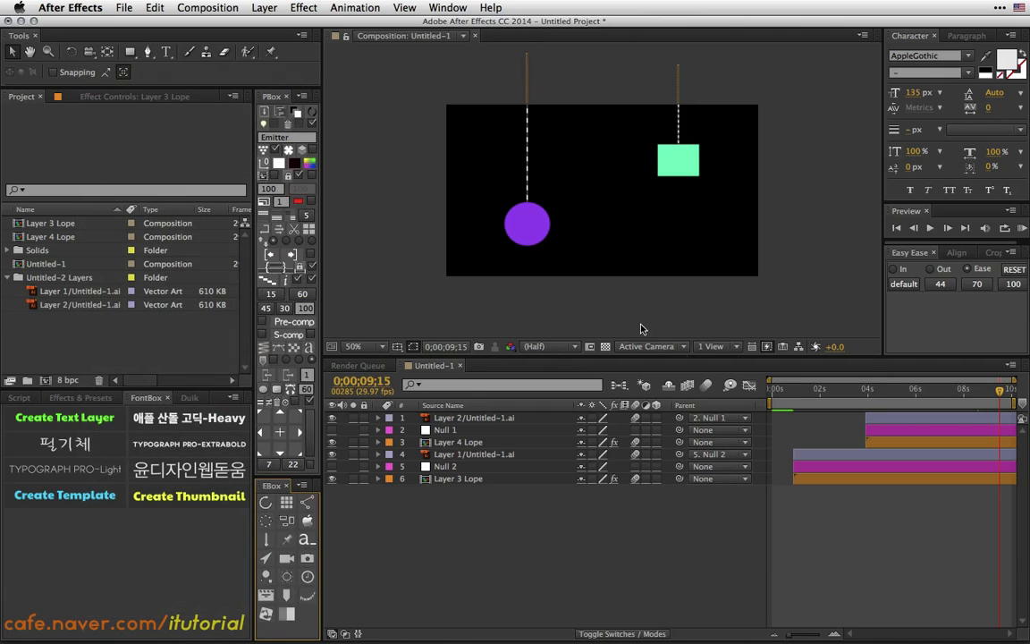
{"action": "mouse_move", "coordinate": [783, 393]}
{"action": "left_mouse_down"}
{"action": "mouse_move", "coordinate": [798, 393]}
{"action": "mouse_move", "coordinate": [789, 392]}
{"action": "left_mouse_up"}
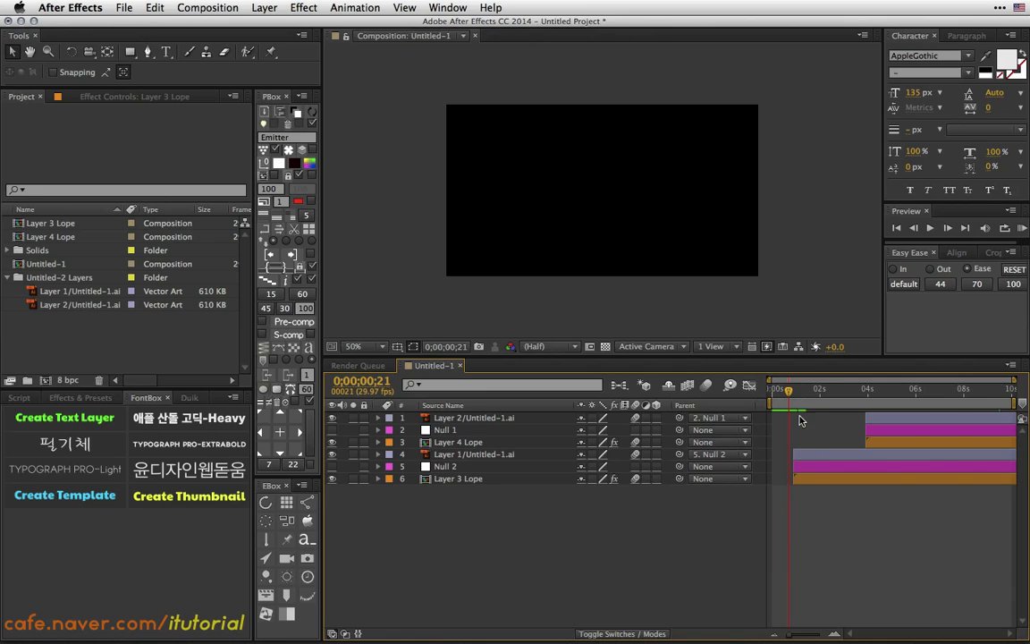
{"action": "left_click_drag", "start_coordinate": [793, 391], "coordinate": [803, 391]}
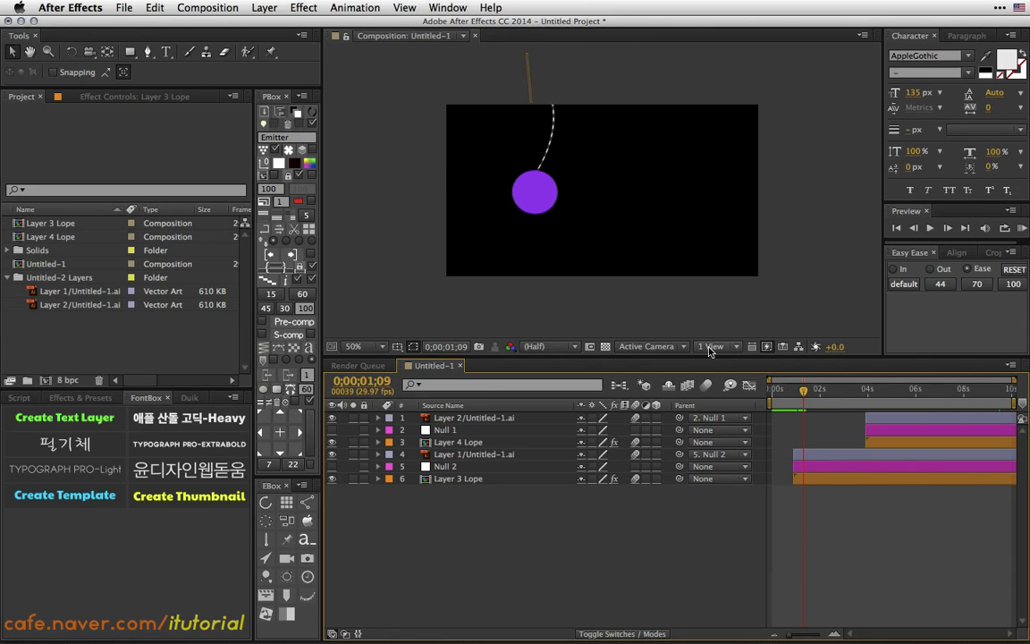
{"action": "left_click_drag", "start_coordinate": [803, 391], "coordinate": [882, 393]}
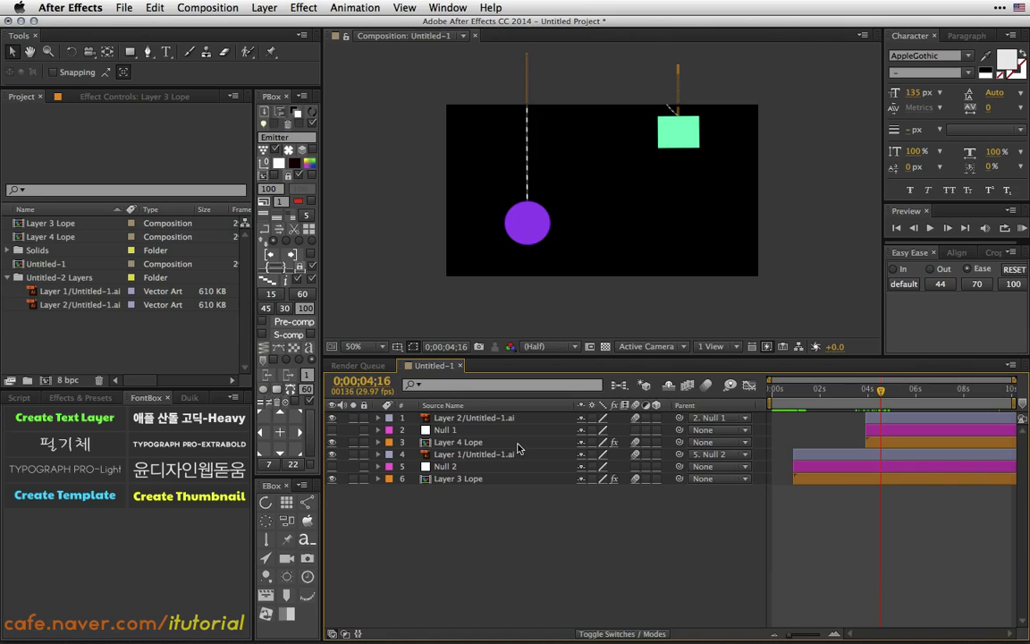
- Try shifting Layer 2, Null 1 and Layer 4 Lope together to the start of the timeline, and undo the shift
{"action": "left_click", "coordinate": [452, 417]}
{"action": "left_click", "coordinate": [454, 443], "text": "shift"}
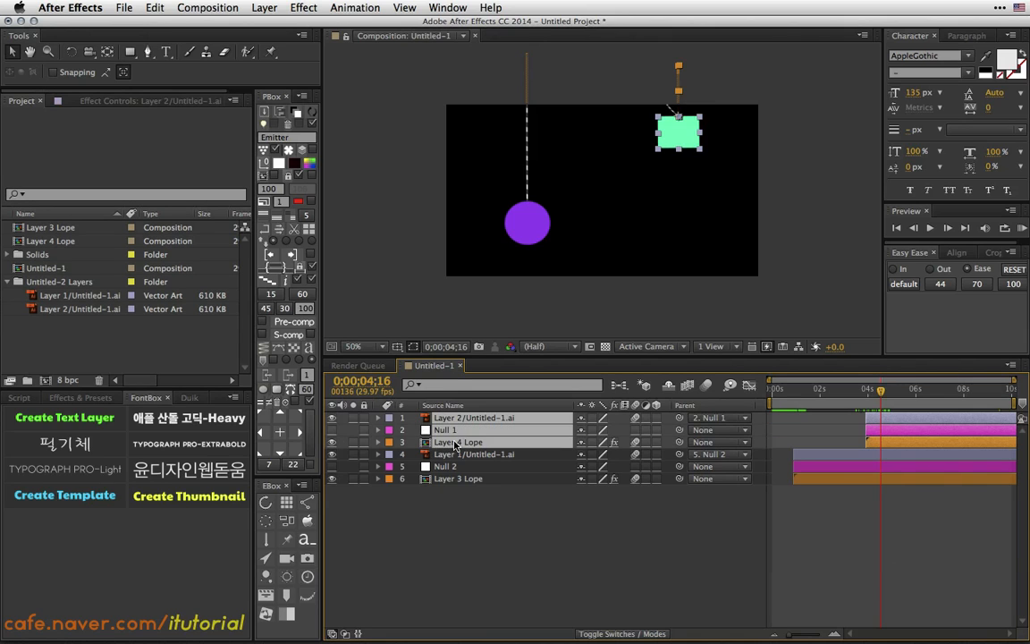
{"action": "left_click_drag", "start_coordinate": [876, 424], "coordinate": [804, 393]}
{"action": "left_click_drag", "start_coordinate": [811, 394], "coordinate": [786, 393]}
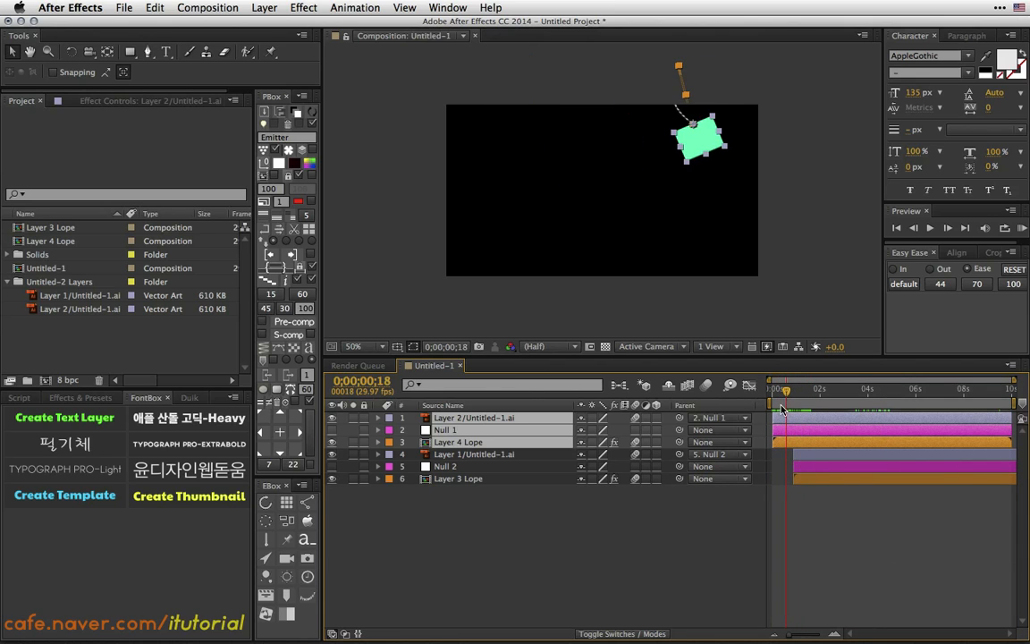
{"action": "key", "text": "super+z"}
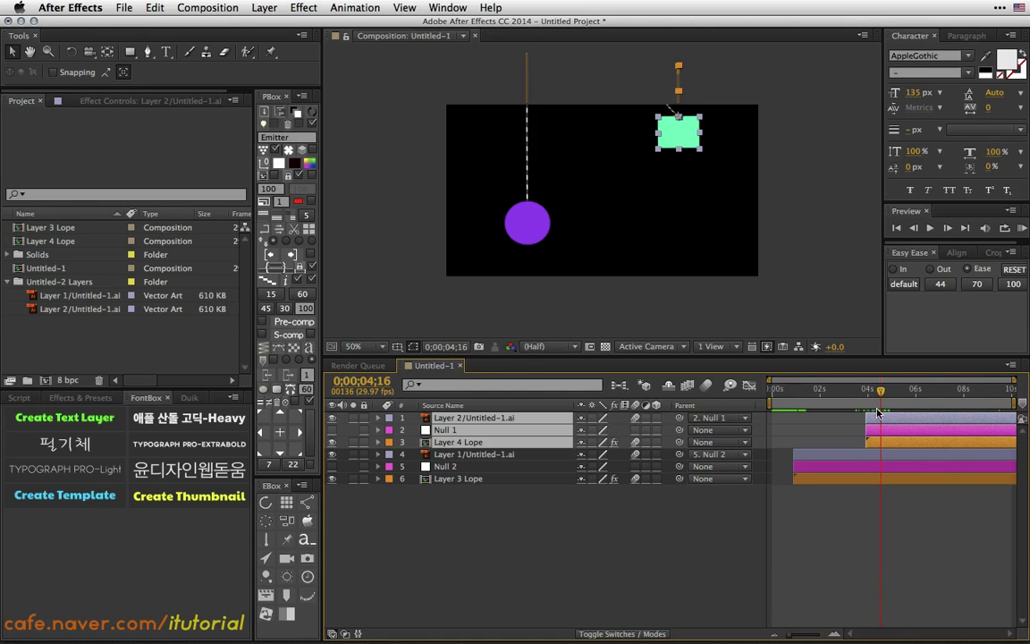
{"action": "key", "text": "space"}
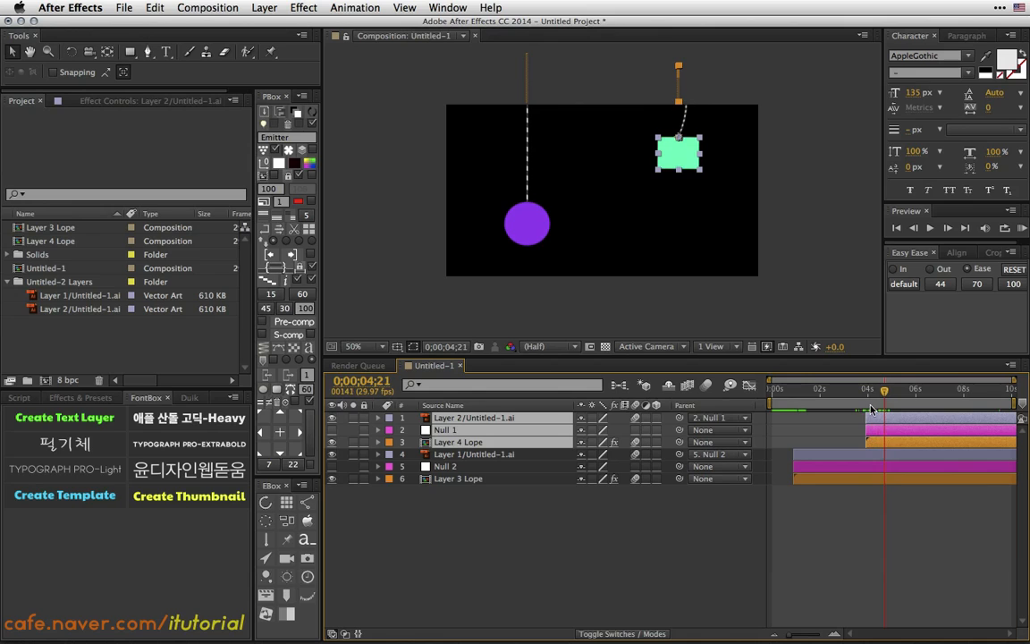
{"action": "left_click", "coordinate": [471, 489]}
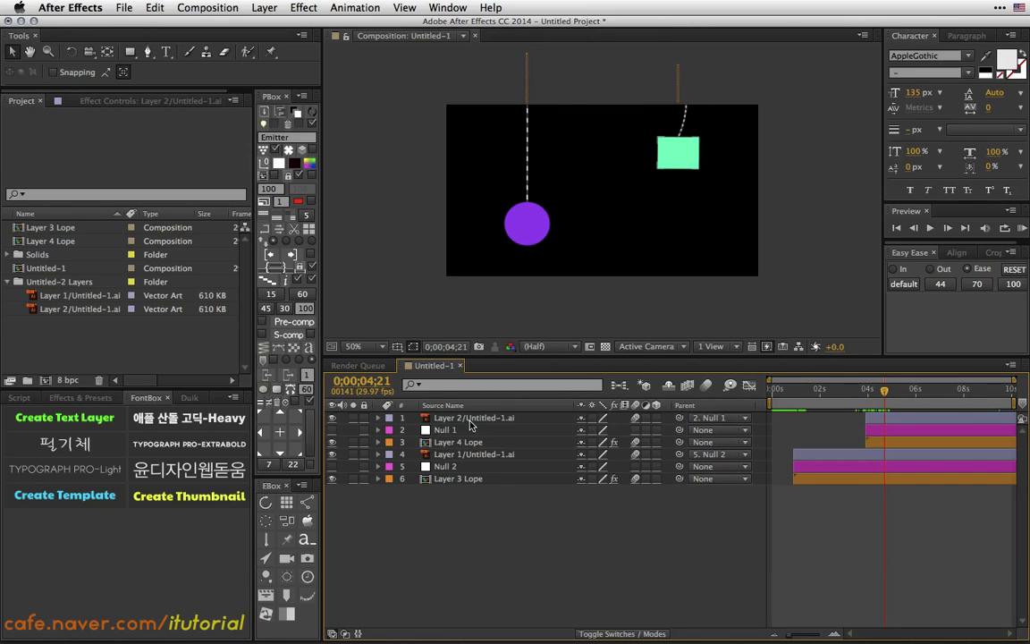
- Pre-compose Layer 2, Null 1 and Layer 4 Lope into a composition named aaa with all attributes moved, and preview it
{"action": "left_click", "coordinate": [471, 419]}
{"action": "left_click", "coordinate": [471, 443], "text": "shift"}
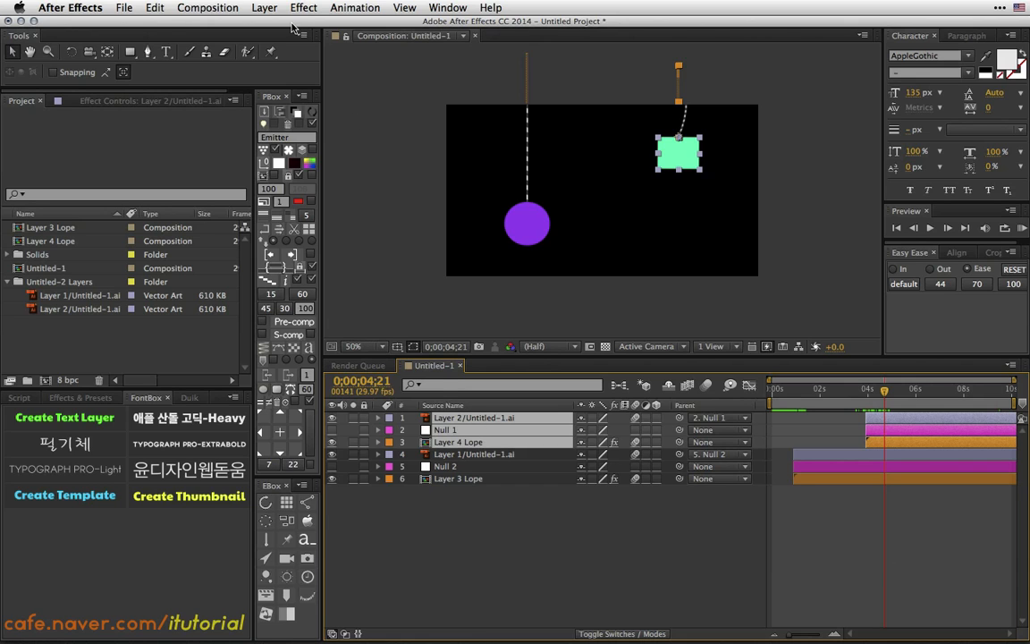
{"action": "left_click", "coordinate": [264, 8]}
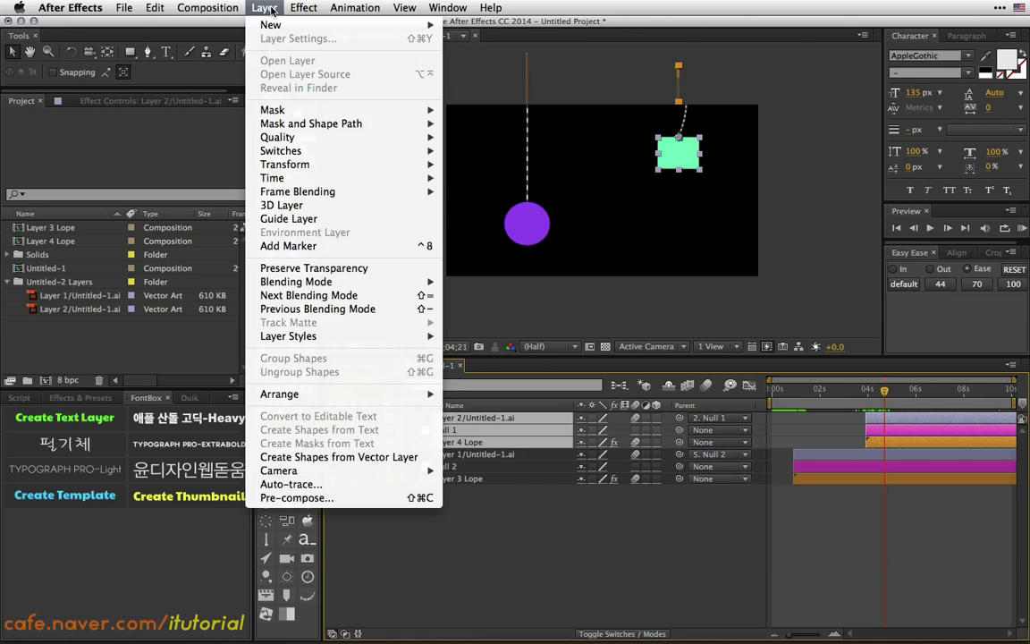
{"action": "left_click", "coordinate": [345, 498]}
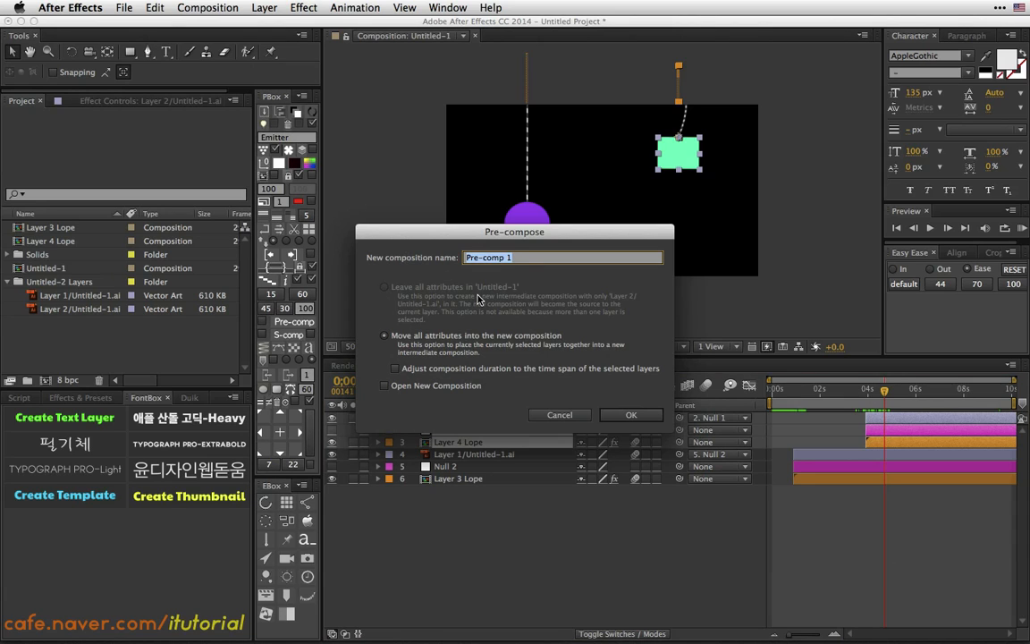
{"action": "type", "text": "aaa"}
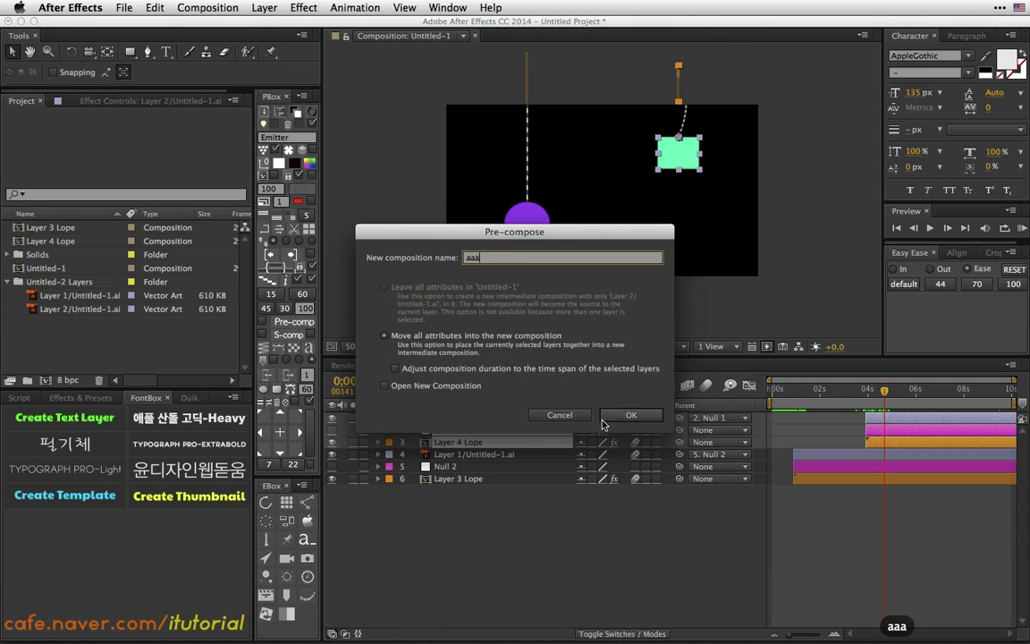
{"action": "left_click", "coordinate": [628, 415]}
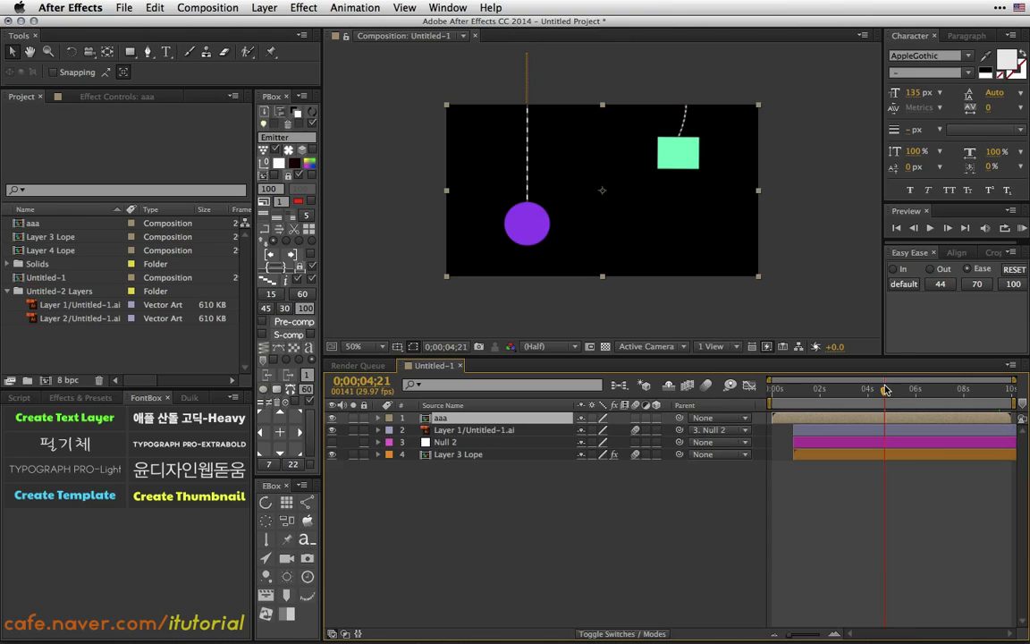
{"action": "mouse_move", "coordinate": [885, 390]}
{"action": "left_mouse_down"}
{"action": "mouse_move", "coordinate": [854, 389]}
{"action": "mouse_move", "coordinate": [897, 389]}
{"action": "mouse_move", "coordinate": [889, 376]}
{"action": "mouse_move", "coordinate": [887, 395]}
{"action": "left_mouse_up"}
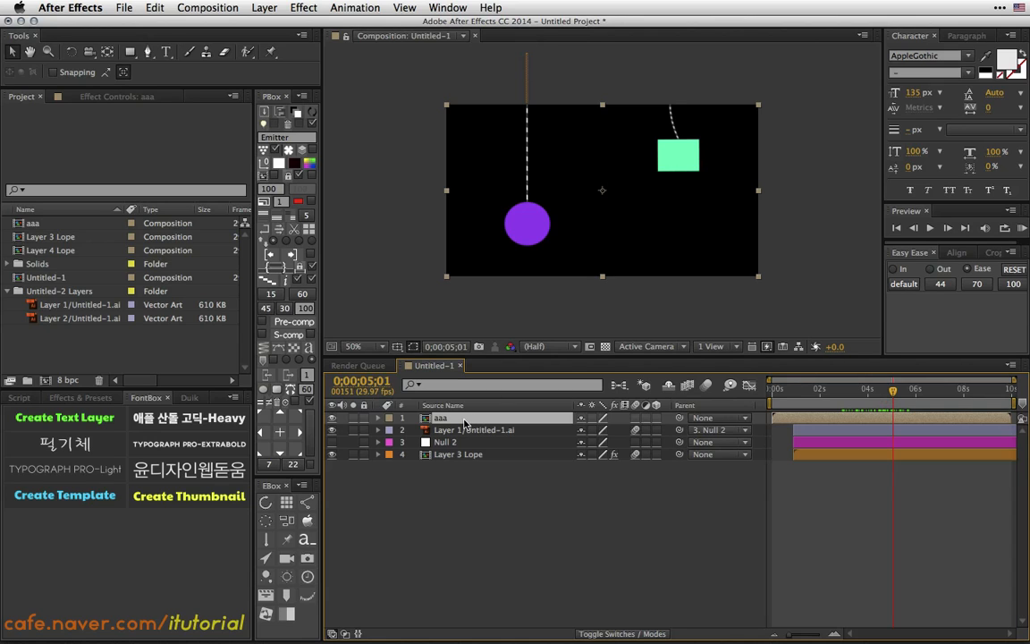
- Move the three layers inside aaa to the start of its timeline, and start the aaa layer in Untitled-1 at about 5 seconds
{"action": "double_click", "coordinate": [467, 421]}
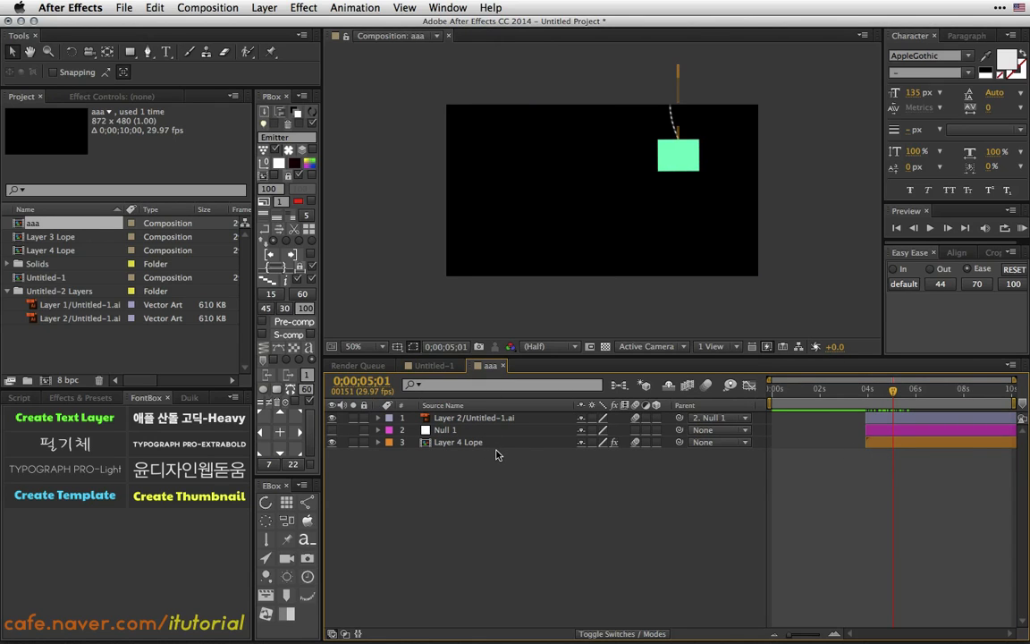
{"action": "left_click_drag", "start_coordinate": [497, 453], "coordinate": [456, 404]}
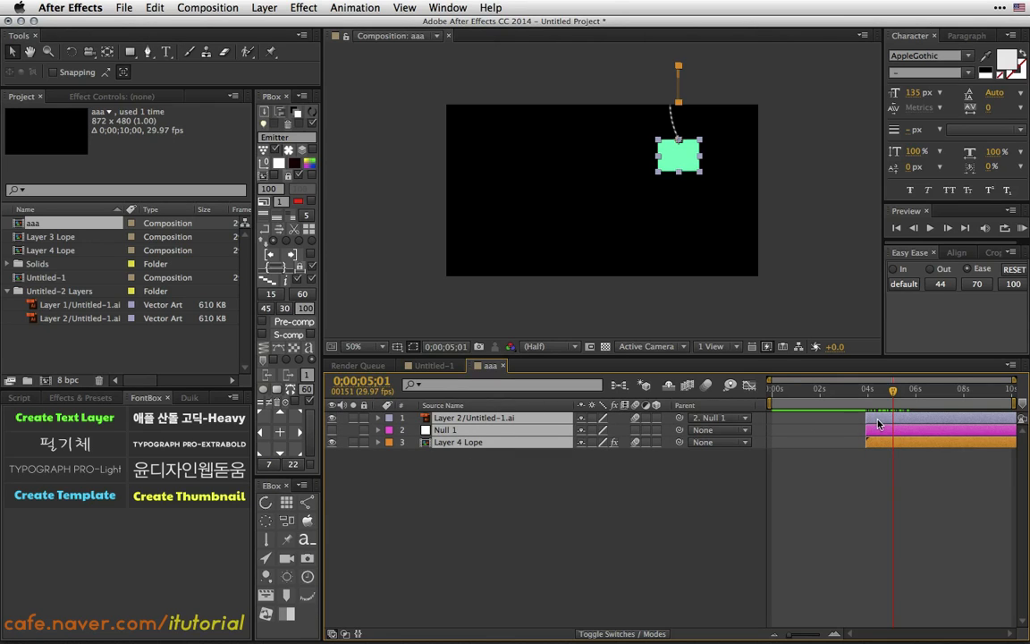
{"action": "left_click_drag", "start_coordinate": [877, 424], "coordinate": [760, 418]}
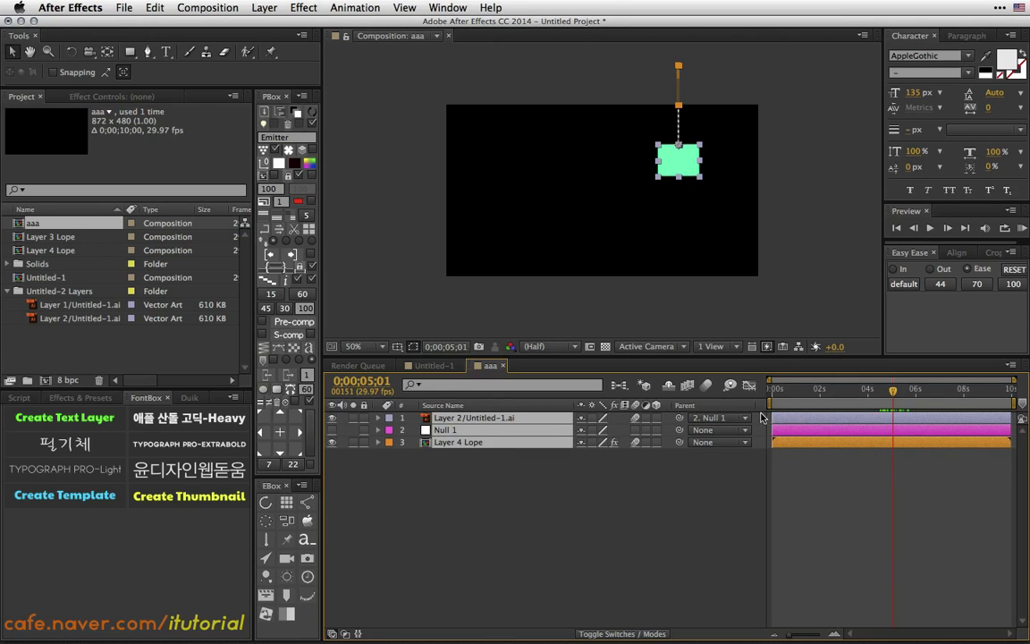
{"action": "left_click", "coordinate": [433, 366]}
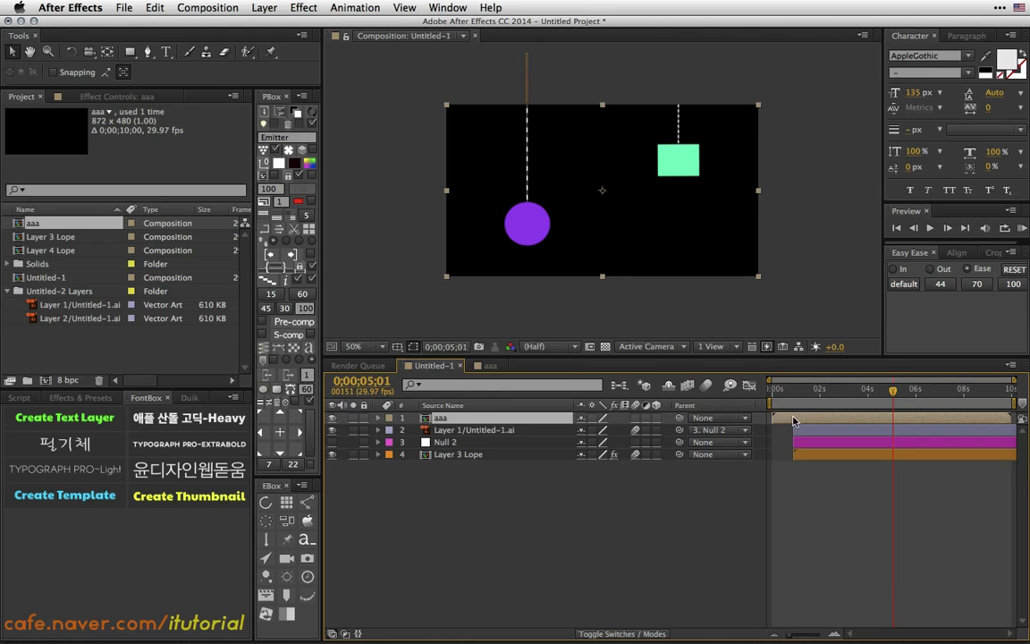
{"action": "left_click_drag", "start_coordinate": [802, 422], "coordinate": [909, 391]}
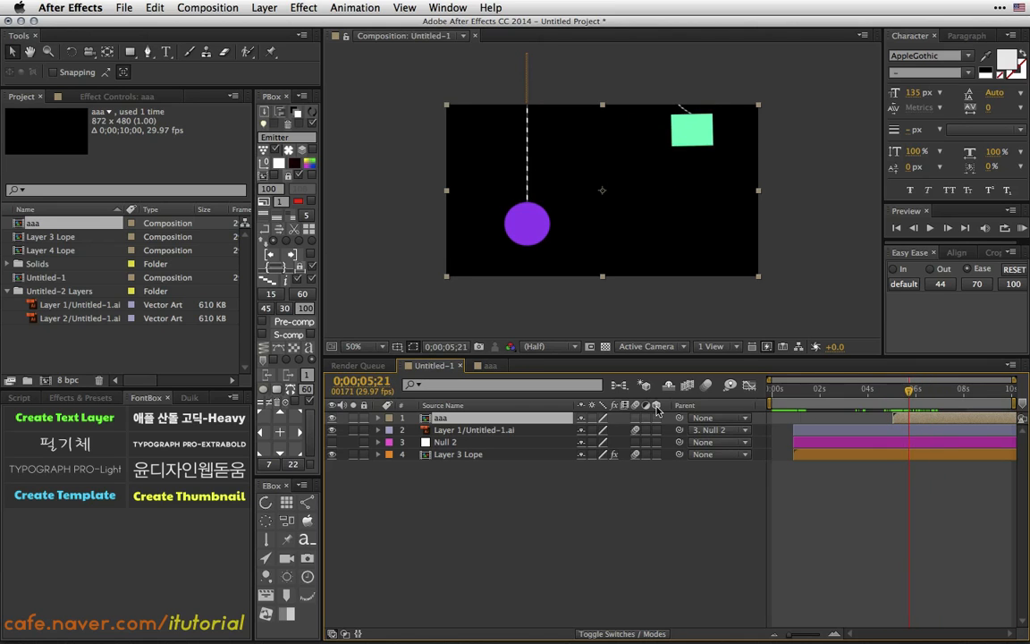
- Try shifting the layers inside aaa in time, undo the shift, and return to Untitled-1
{"action": "double_click", "coordinate": [452, 420]}
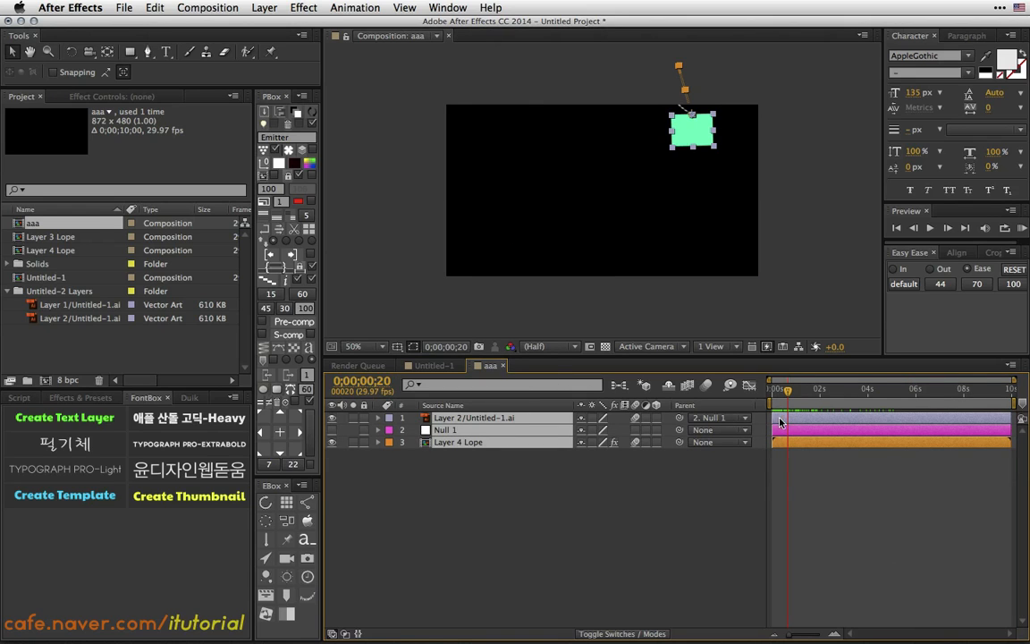
{"action": "left_click_drag", "start_coordinate": [780, 425], "coordinate": [785, 392]}
{"action": "key", "text": "super+z"}
{"action": "left_click", "coordinate": [434, 365]}
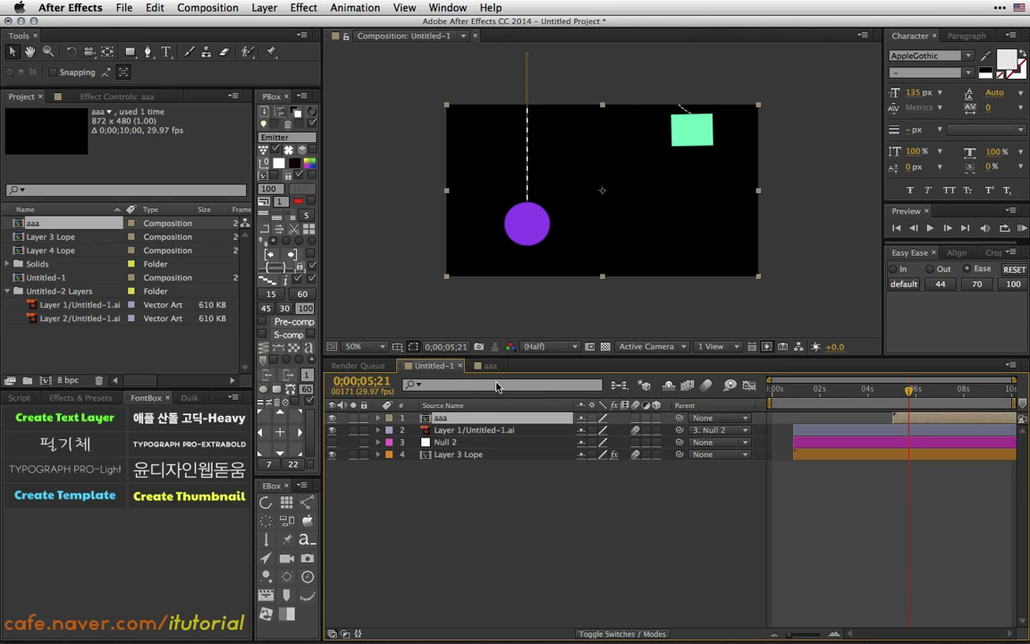
- Enable PBox's Pre-comp option and shift Layer 1, Null 2 and Layer 3 Lope together to start at about 1.3 seconds
{"action": "left_click_drag", "start_coordinate": [507, 471], "coordinate": [431, 427]}
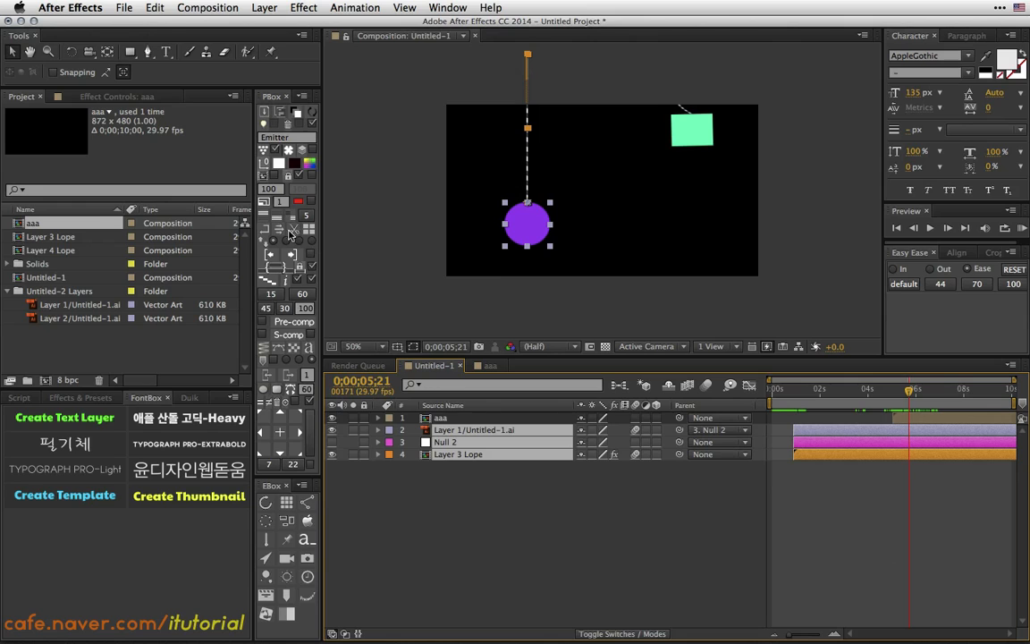
{"action": "left_click", "coordinate": [262, 321]}
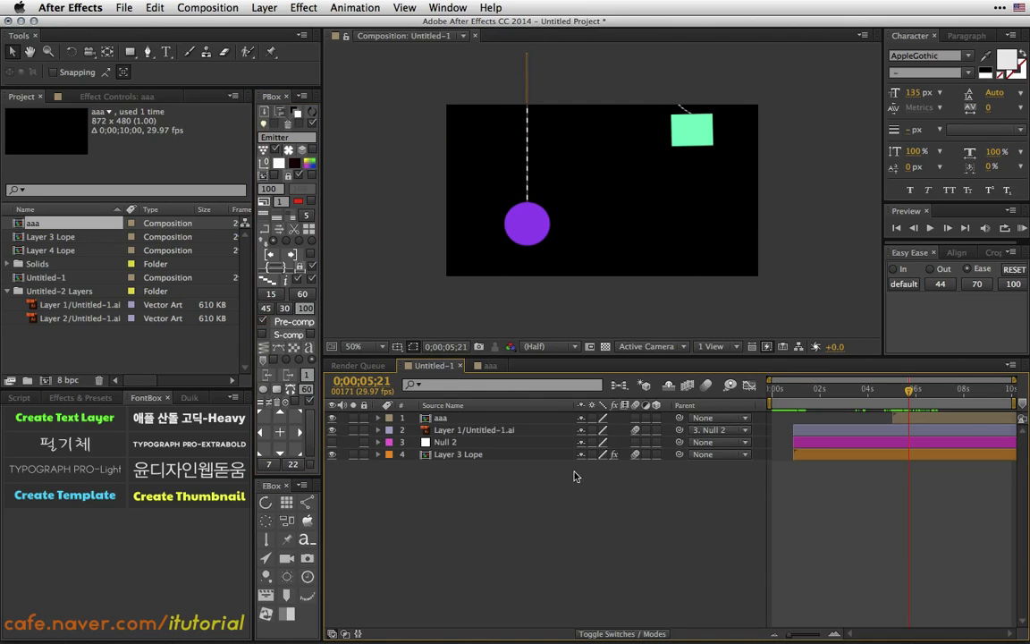
{"action": "left_click_drag", "start_coordinate": [817, 434], "coordinate": [827, 433]}
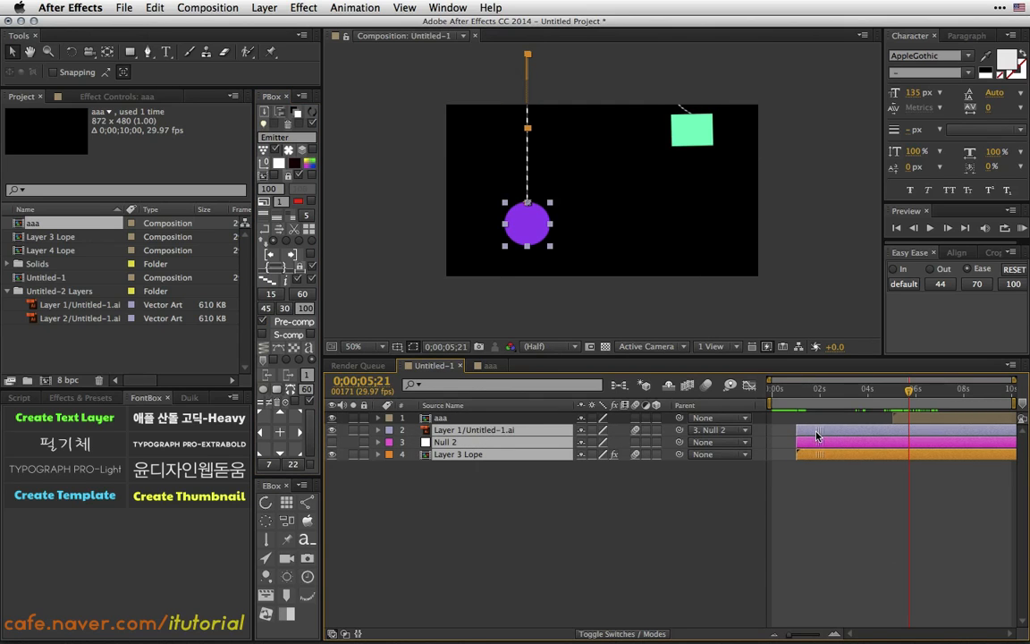
- Trim the ends of Layer 1, Null 2 and Layer 3 Lope at 0;00;04;11 and preview the result
{"action": "left_click", "coordinate": [878, 391]}
{"action": "left_click_drag", "start_coordinate": [878, 391], "coordinate": [874, 393]}
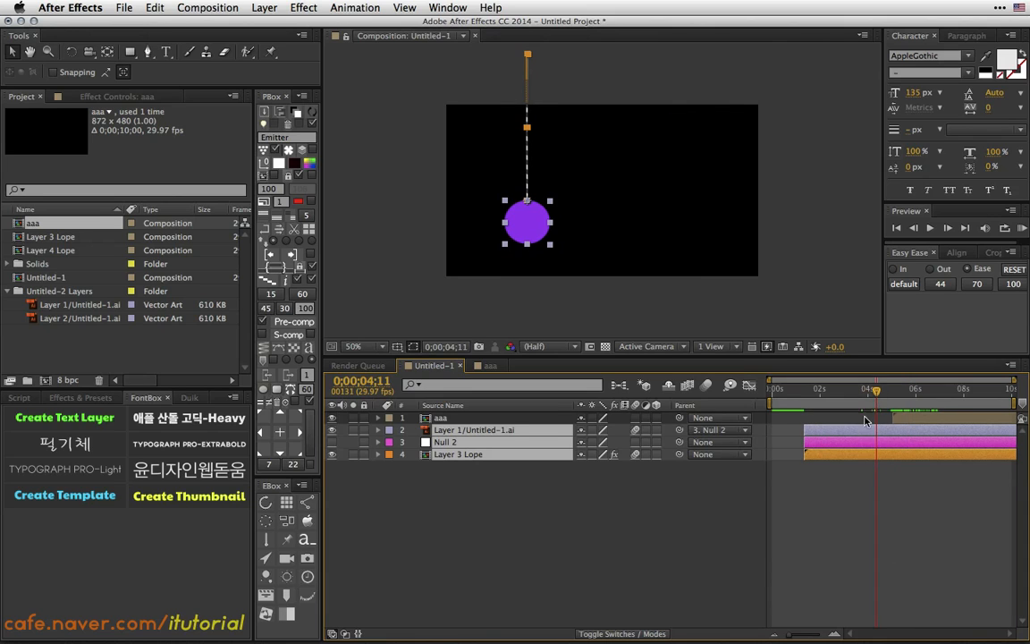
{"action": "left_click", "coordinate": [294, 256]}
{"action": "key", "text": "space"}
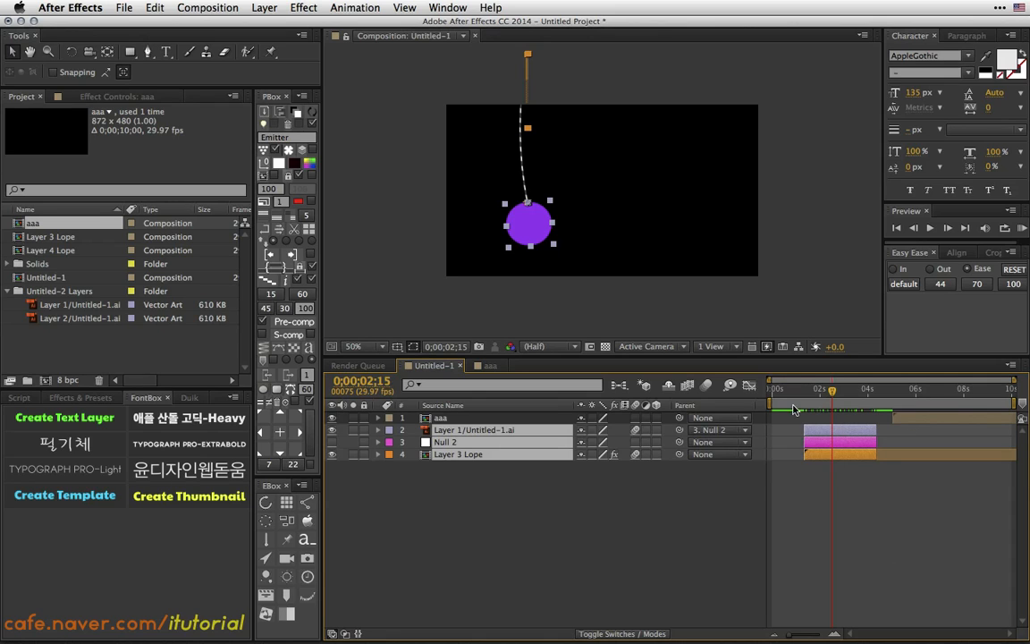
- Try PBox's Pre-comp on the three trimmed layers, and undo it
{"action": "left_click", "coordinate": [265, 322]}
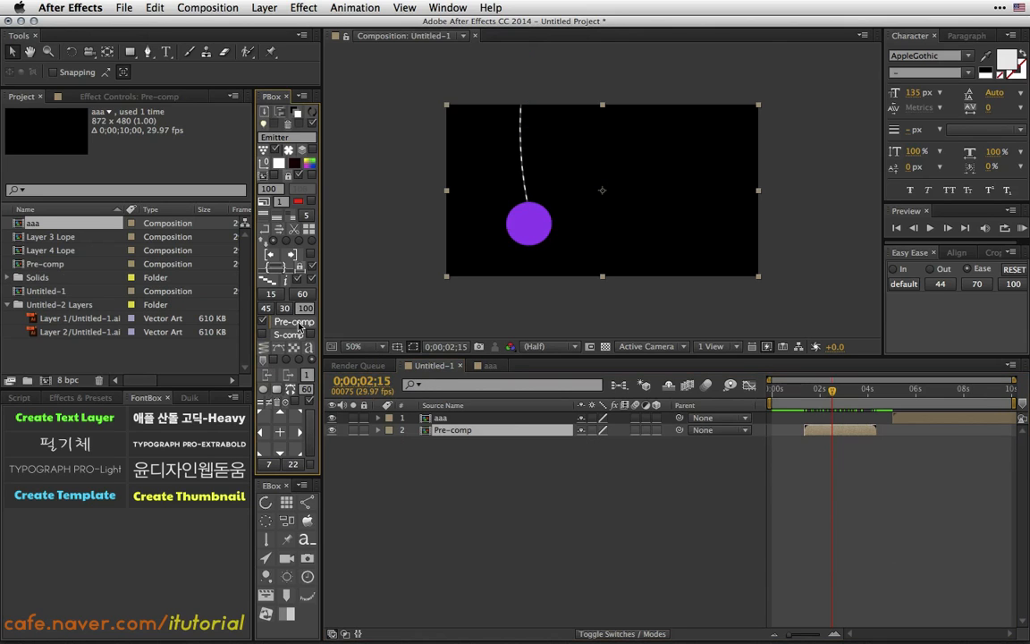
{"action": "mouse_move", "coordinate": [808, 396]}
{"action": "left_mouse_down"}
{"action": "mouse_move", "coordinate": [837, 394]}
{"action": "mouse_move", "coordinate": [823, 393]}
{"action": "left_mouse_up"}
{"action": "key", "text": "super+z"}
- Shift the three trimmed layers together to start at about 2.8 seconds and preview the bounce
{"action": "left_click", "coordinate": [809, 393]}
{"action": "left_click_drag", "start_coordinate": [846, 430], "coordinate": [878, 435]}
{"action": "left_click", "coordinate": [846, 394]}
{"action": "mouse_move", "coordinate": [851, 395]}
{"action": "left_mouse_down"}
{"action": "mouse_move", "coordinate": [838, 398]}
{"action": "mouse_move", "coordinate": [852, 395]}
{"action": "left_mouse_up"}
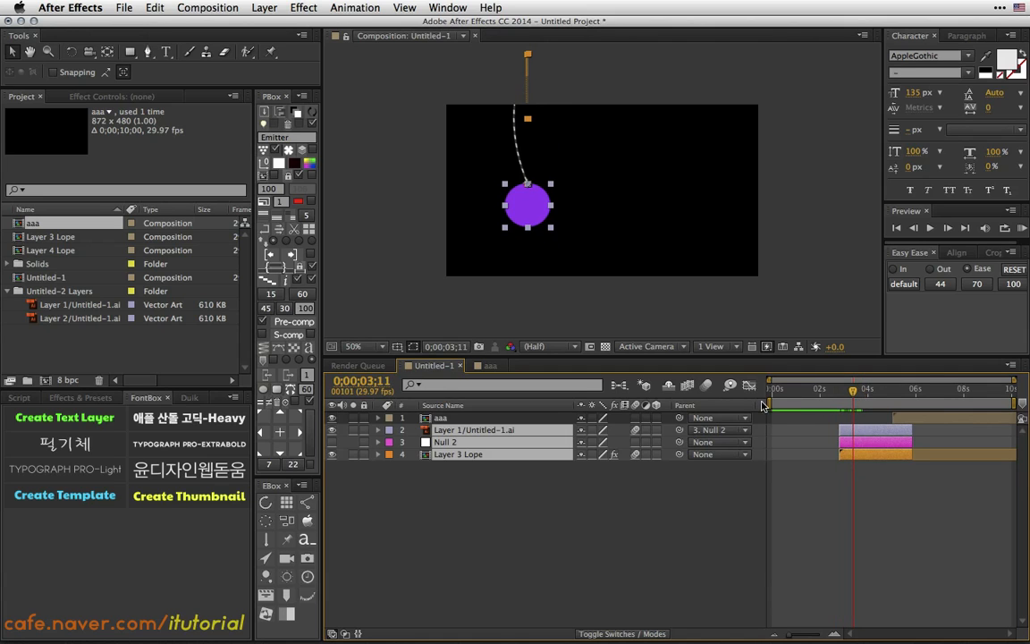
- Pre-compose the three trimmed layers with PBox's Pre-comp, inspect the new composition's contents, and preview Untitled-1
{"action": "left_click", "coordinate": [299, 323]}
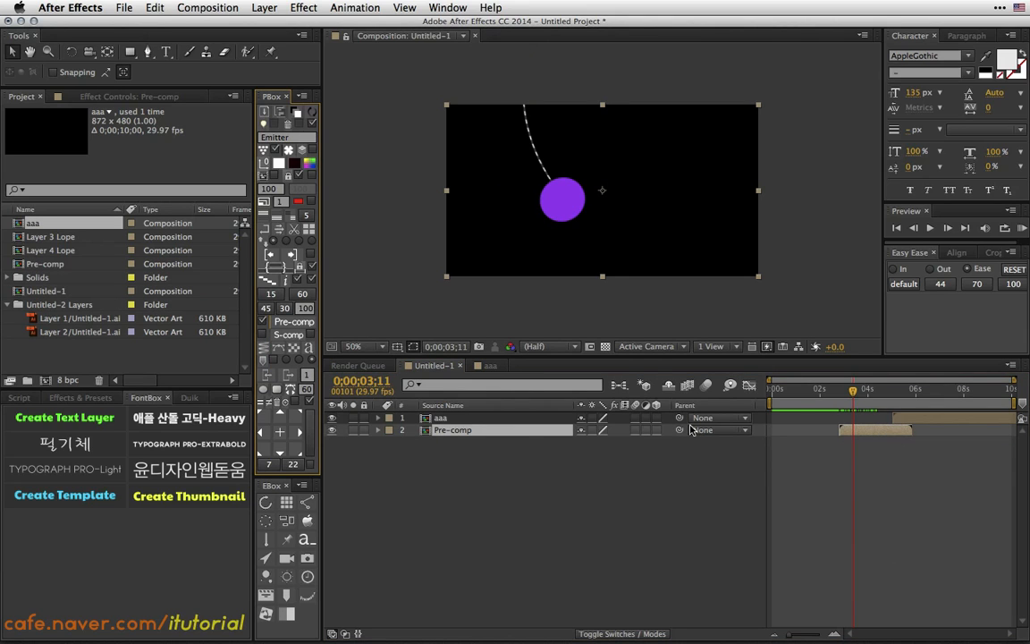
{"action": "double_click", "coordinate": [518, 433]}
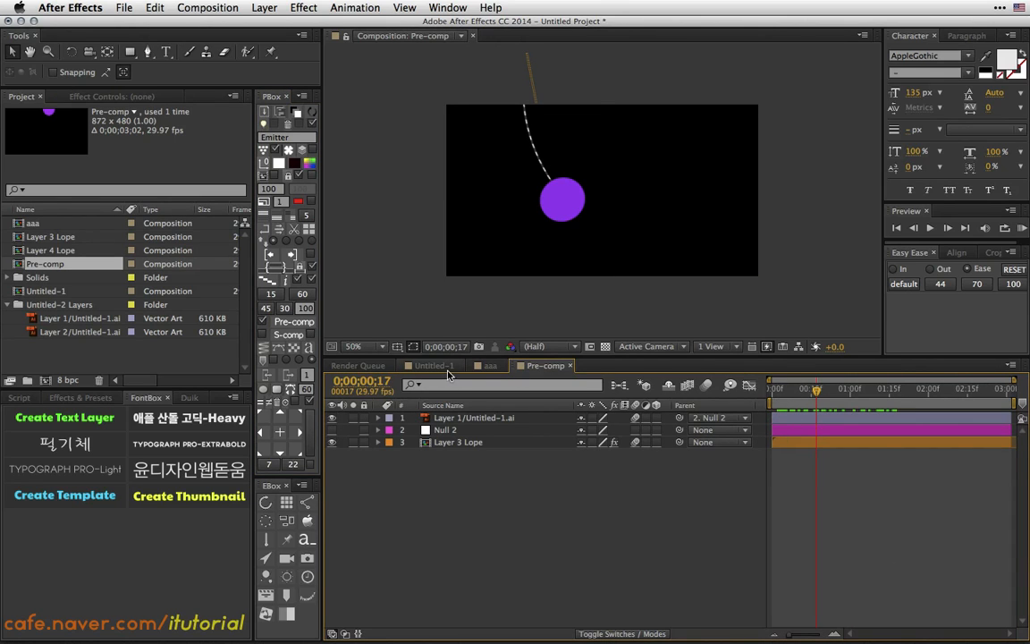
{"action": "left_click", "coordinate": [435, 367]}
{"action": "left_click_drag", "start_coordinate": [836, 392], "coordinate": [883, 392]}
- Delete all layers from Untitled-1 and start a new project without saving the changes
{"action": "left_click_drag", "start_coordinate": [467, 453], "coordinate": [437, 419]}
{"action": "key", "text": "BackSpace"}
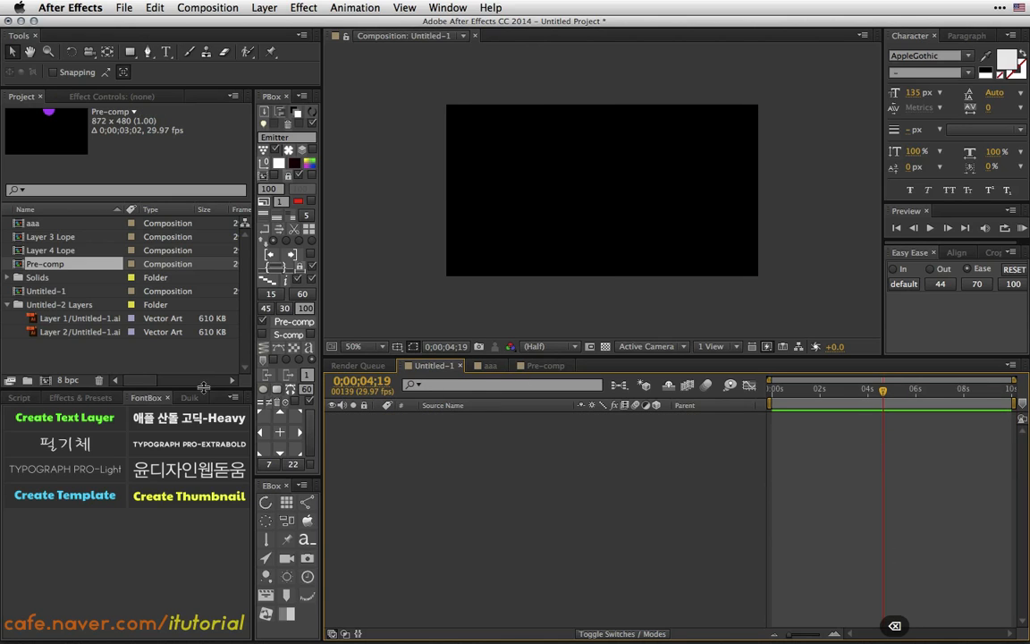
{"action": "left_click", "coordinate": [105, 349]}
{"action": "left_click", "coordinate": [124, 7]}
{"action": "mouse_move", "coordinate": [157, 25]}
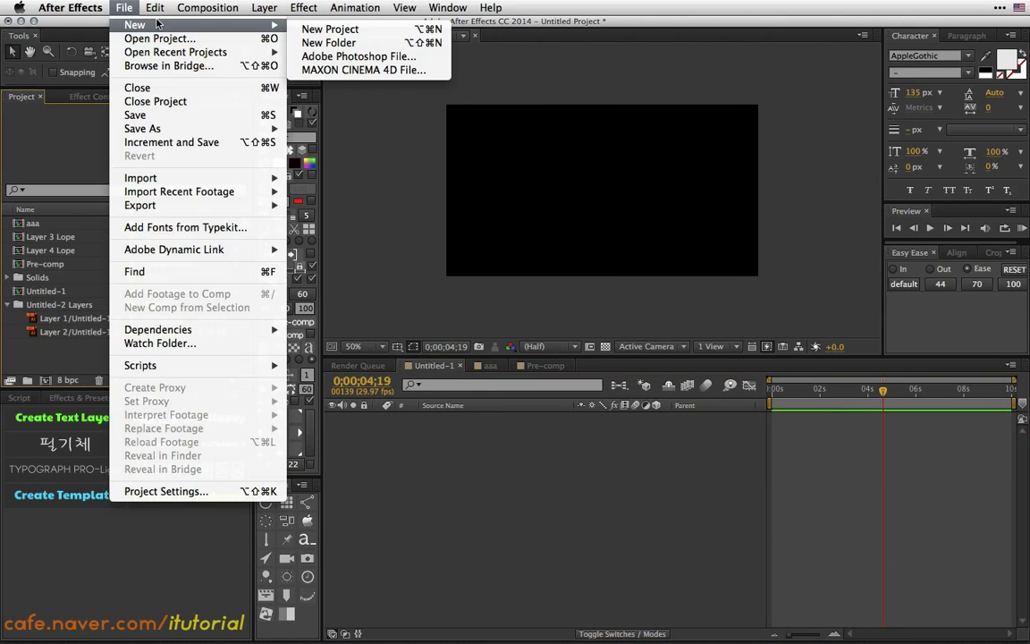
{"action": "left_click", "coordinate": [329, 28]}
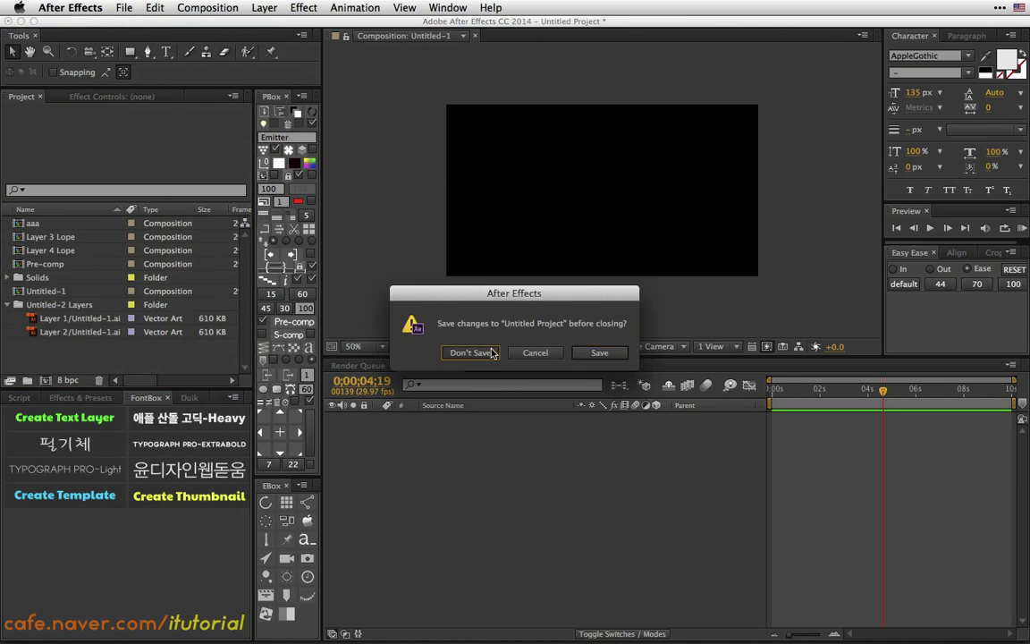
{"action": "left_click", "coordinate": [470, 352]}
- Create the 872 x 486 px, 10-second composition Comp 1 and add four small randomly coloured solids with PBox
{"action": "left_click", "coordinate": [45, 380]}
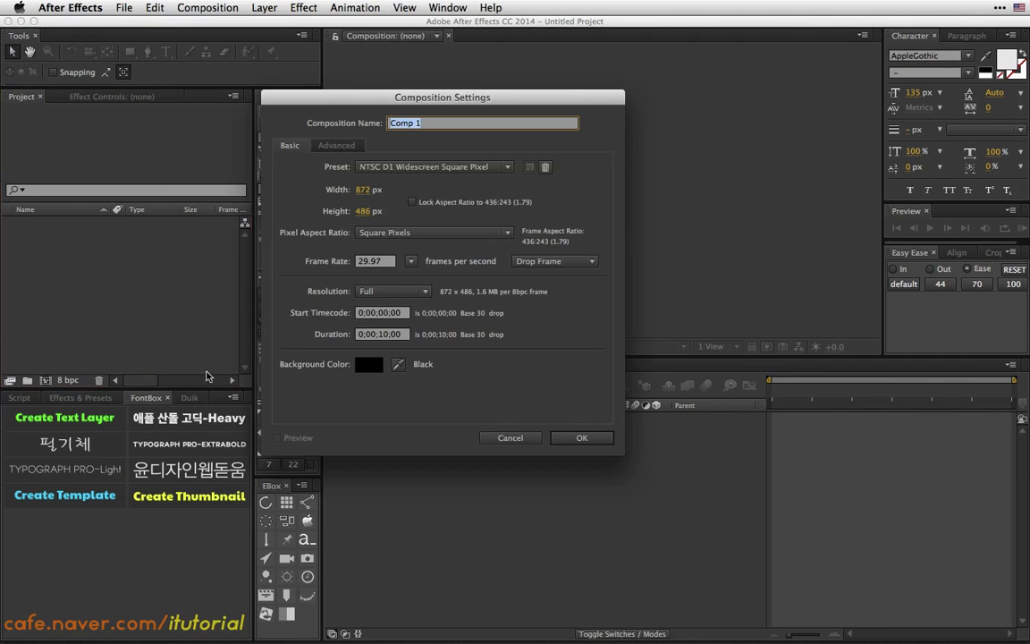
{"action": "left_click", "coordinate": [569, 439]}
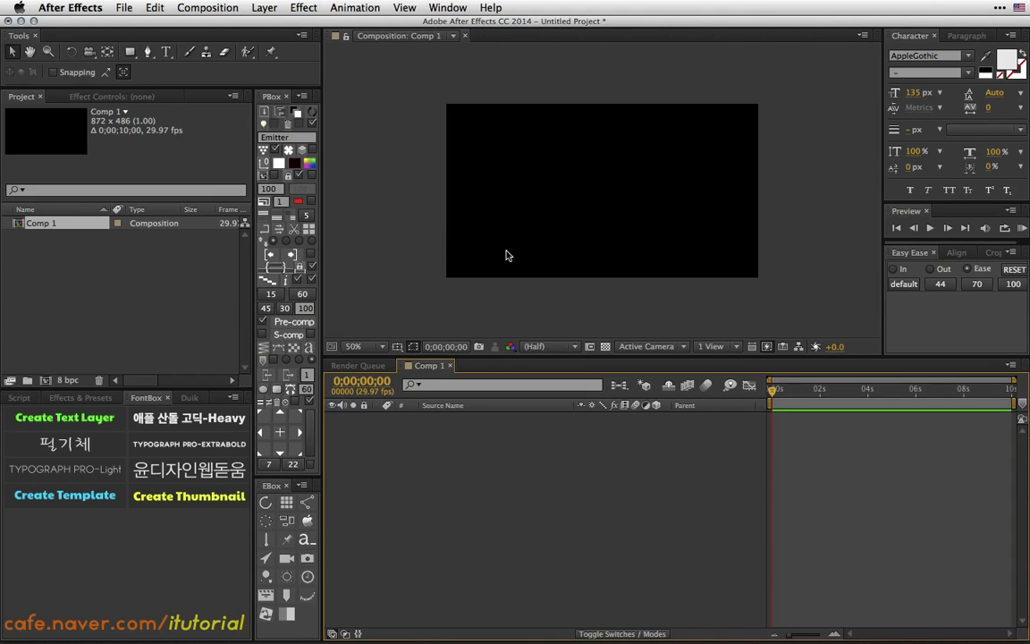
{"action": "left_click", "coordinate": [311, 166]}
{"action": "left_click", "coordinate": [312, 167]}
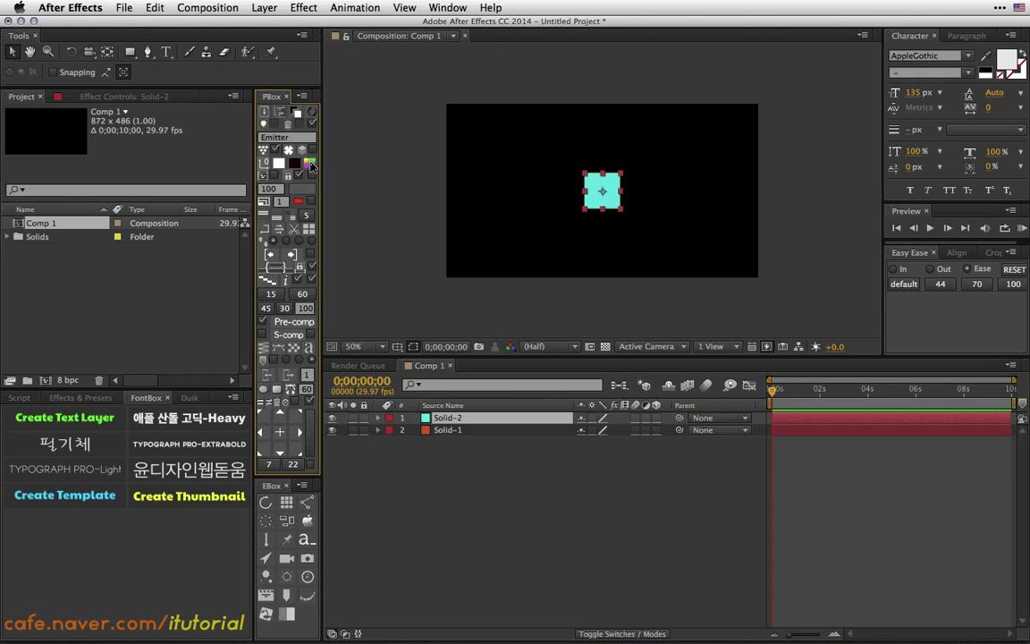
{"action": "left_click", "coordinate": [313, 166]}
{"action": "left_click", "coordinate": [313, 166]}
- Spread the four solids evenly along the X axis with the layer alignment script, and move the row fully inside the frame
{"action": "left_click_drag", "start_coordinate": [479, 510], "coordinate": [429, 413]}
{"action": "left_click", "coordinate": [264, 310]}
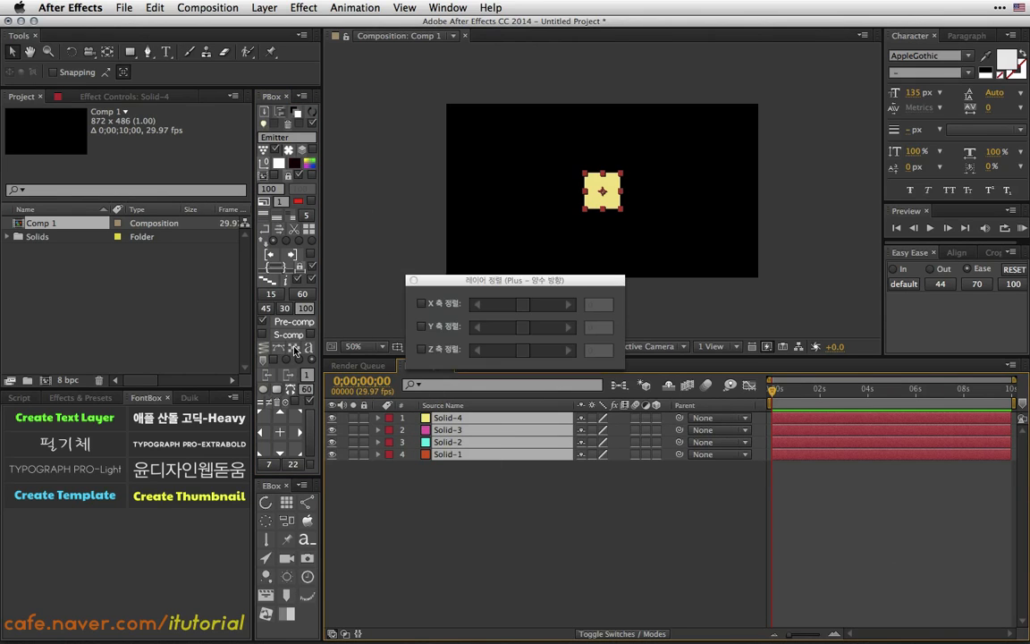
{"action": "left_click", "coordinate": [428, 307]}
{"action": "left_click_drag", "start_coordinate": [523, 305], "coordinate": [529, 307]}
{"action": "left_click", "coordinate": [414, 281]}
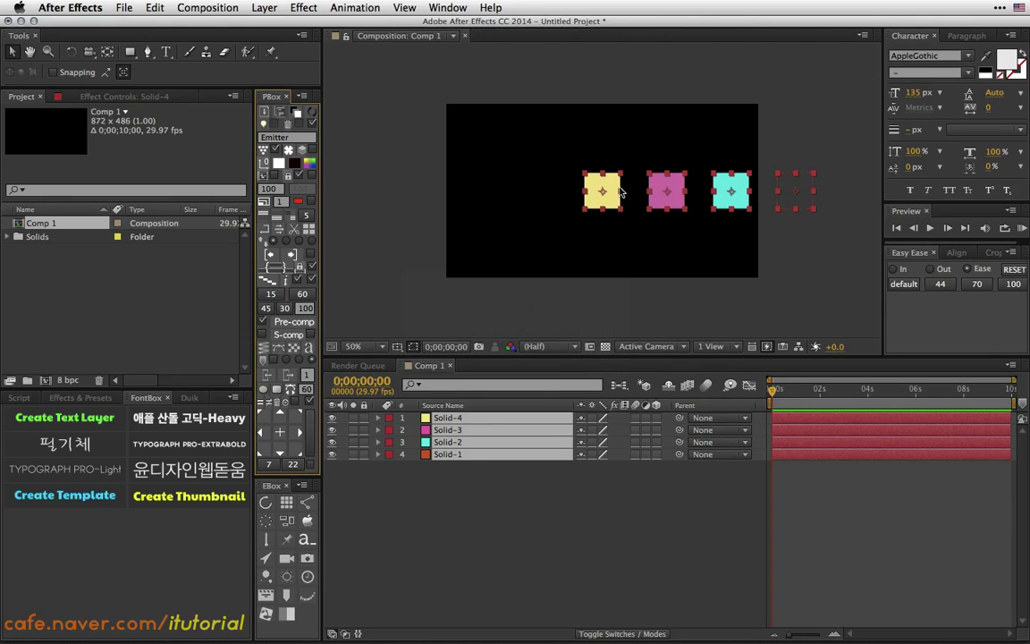
{"action": "left_click_drag", "start_coordinate": [608, 183], "coordinate": [514, 205]}
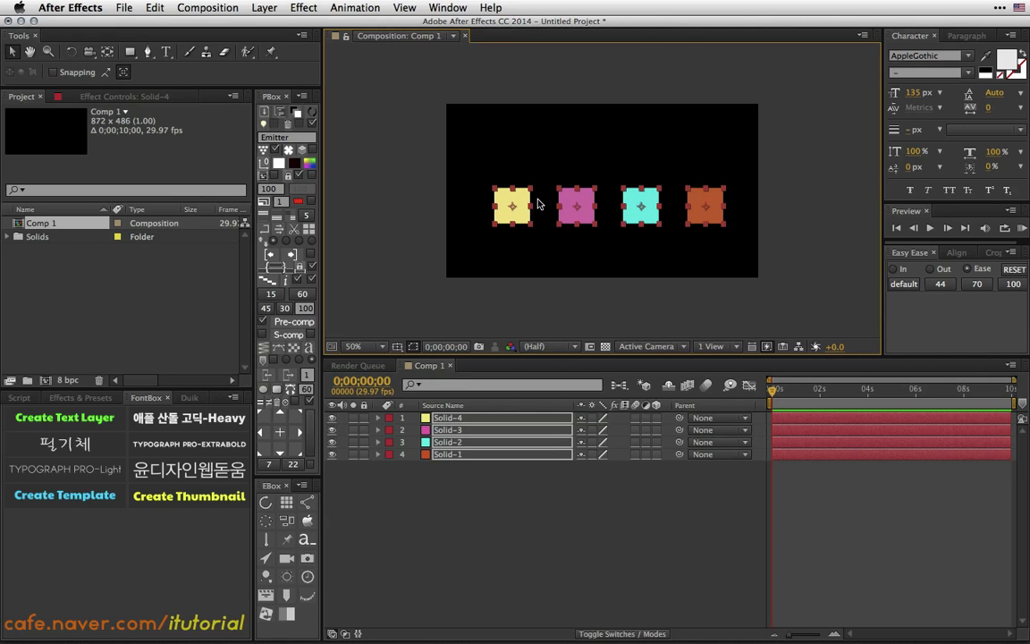
- Apply Rope Bounce Object's bounce with the image layer option and its object rotation to all four solids
{"action": "left_click_drag", "start_coordinate": [487, 483], "coordinate": [425, 402]}
{"action": "left_click", "coordinate": [271, 556]}
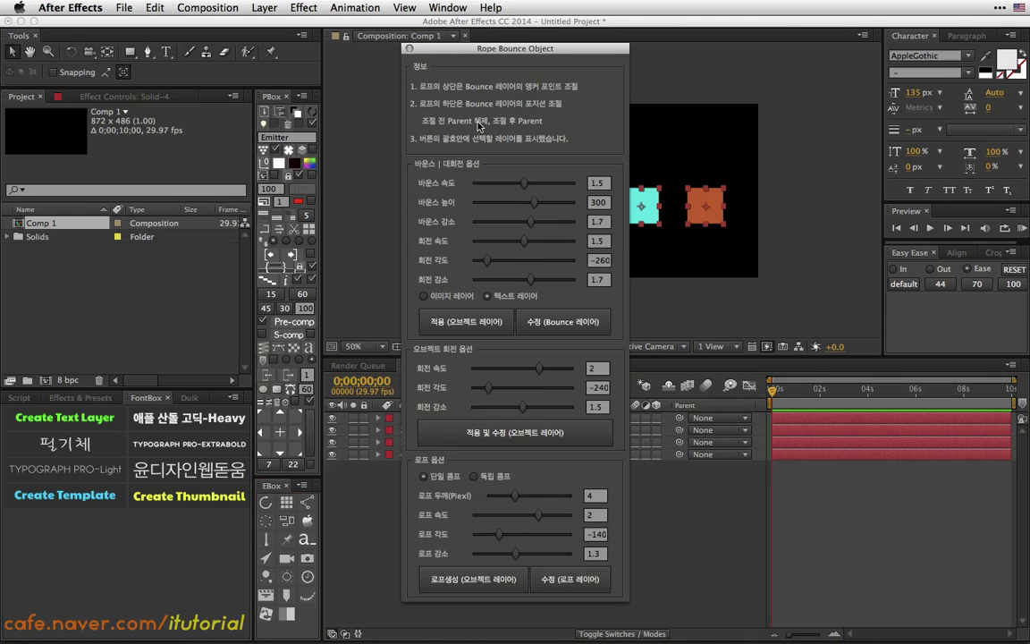
{"action": "left_click_drag", "start_coordinate": [486, 51], "coordinate": [104, 76]}
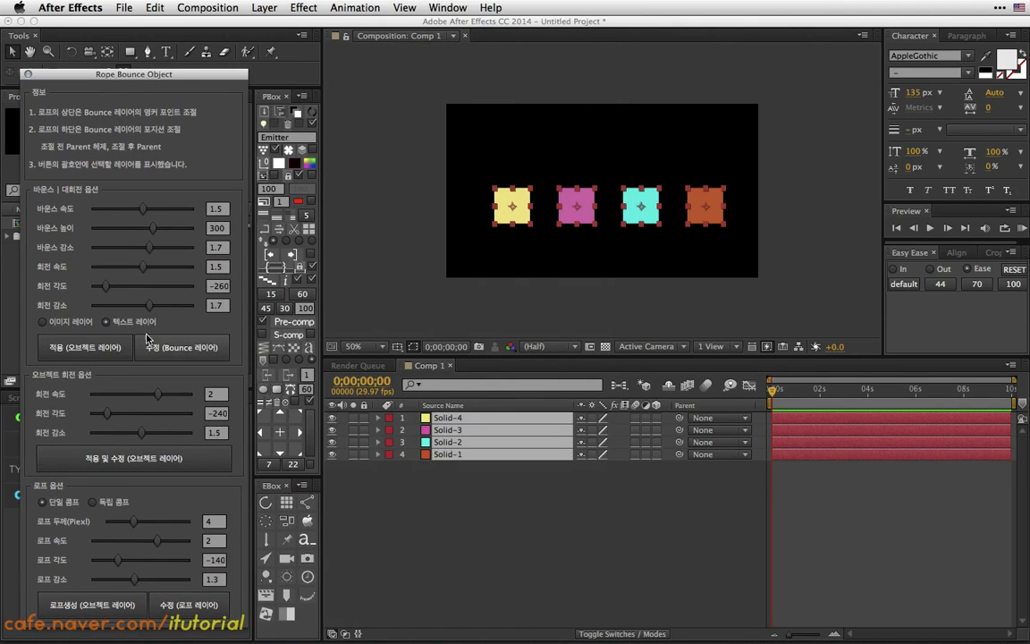
{"action": "left_click", "coordinate": [55, 322]}
{"action": "left_click", "coordinate": [113, 358]}
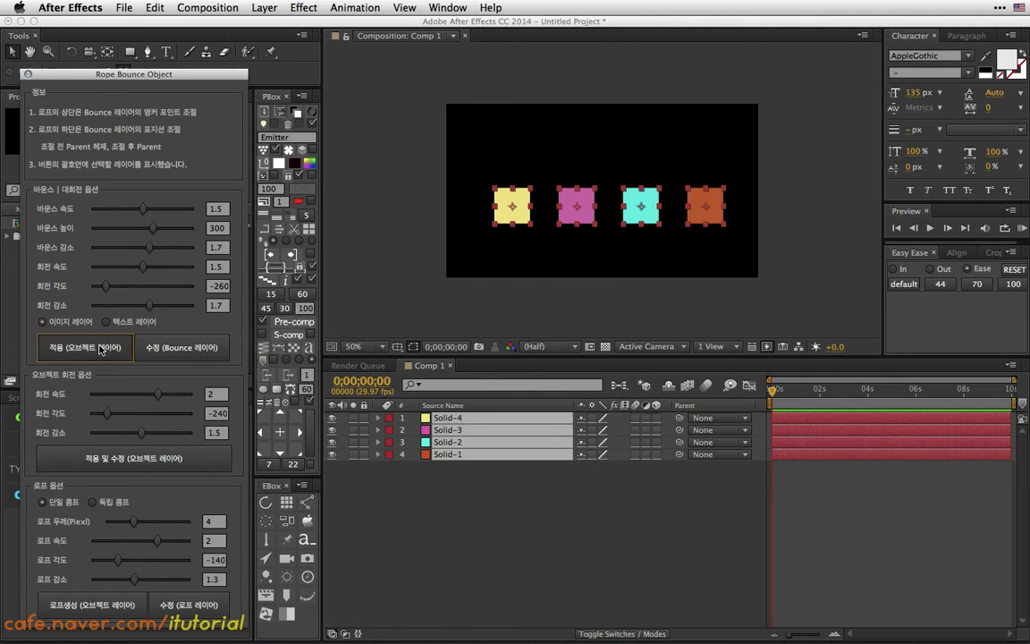
{"action": "left_click", "coordinate": [126, 458]}
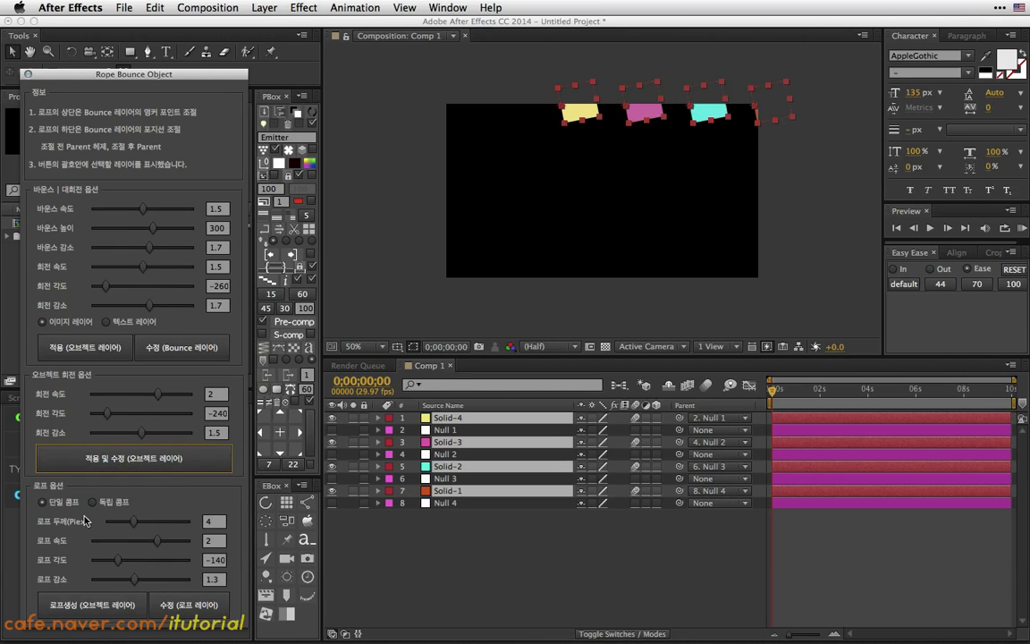
- Create ropes for the four solids with the single comp option, close the script window, and preview the animation
{"action": "left_click", "coordinate": [92, 605]}
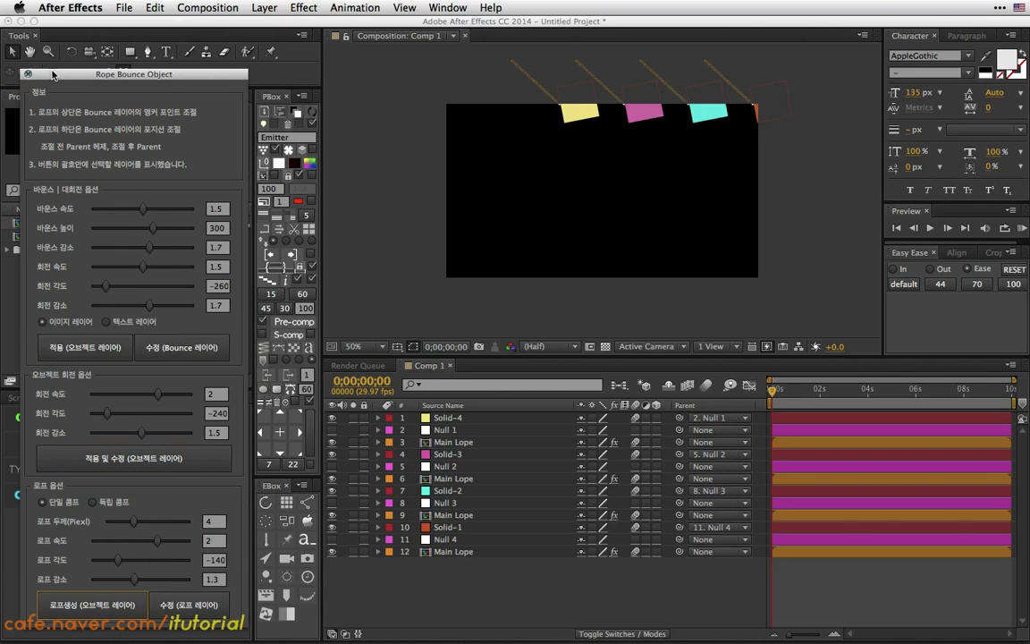
{"action": "left_click", "coordinate": [28, 73]}
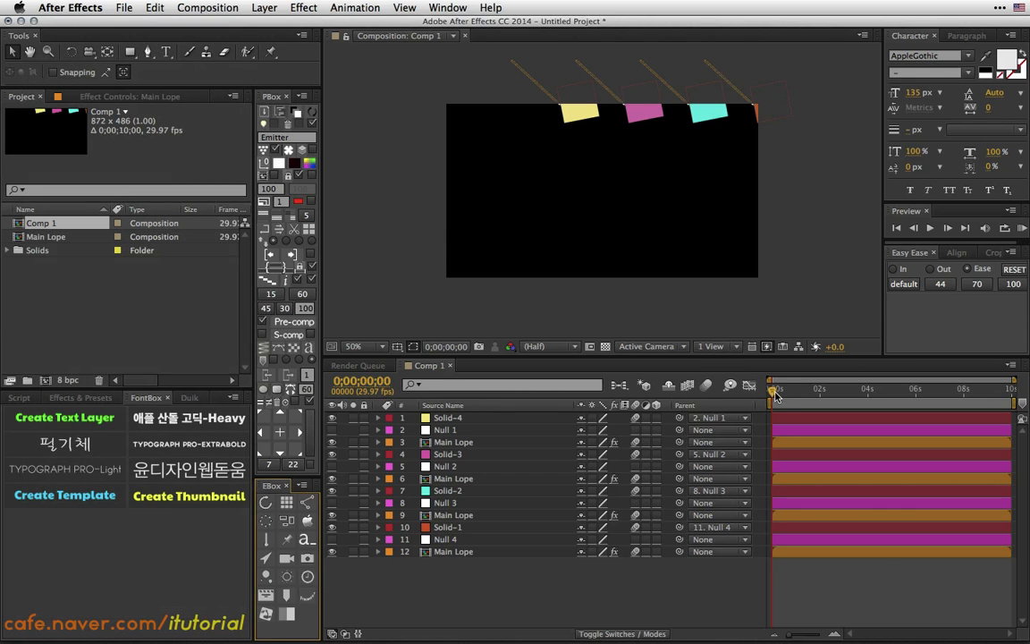
{"action": "mouse_move", "coordinate": [774, 395]}
{"action": "left_mouse_down"}
{"action": "mouse_move", "coordinate": [839, 392]}
{"action": "mouse_move", "coordinate": [771, 380]}
{"action": "left_mouse_up"}
- Shift the Solid-4 layer group, with its null and rope, and the Solid-3 group slightly forward in time
{"action": "left_click", "coordinate": [447, 419]}
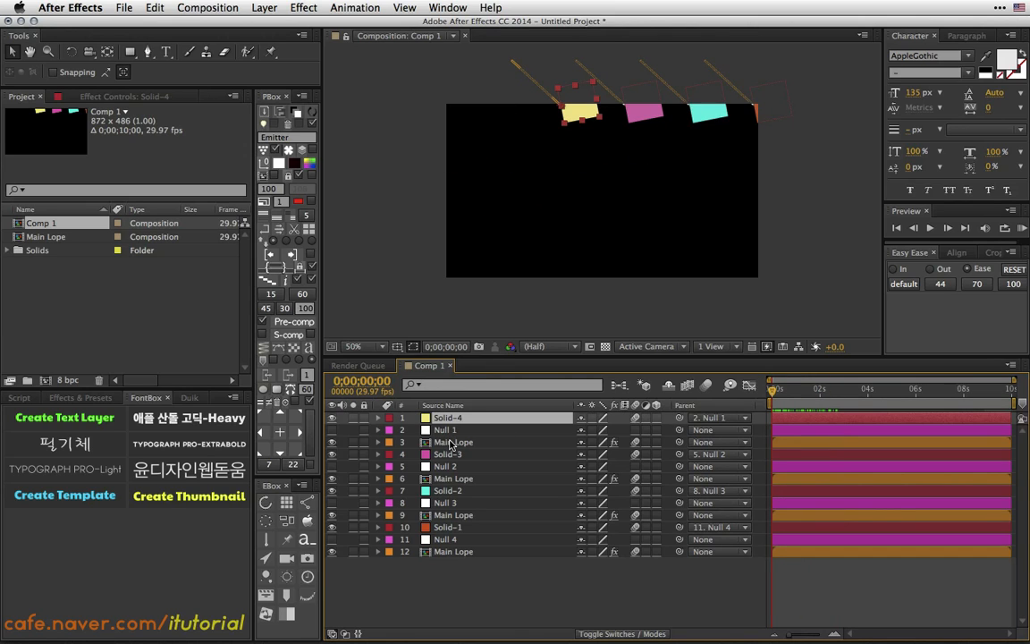
{"action": "left_click", "coordinate": [452, 442], "text": "shift"}
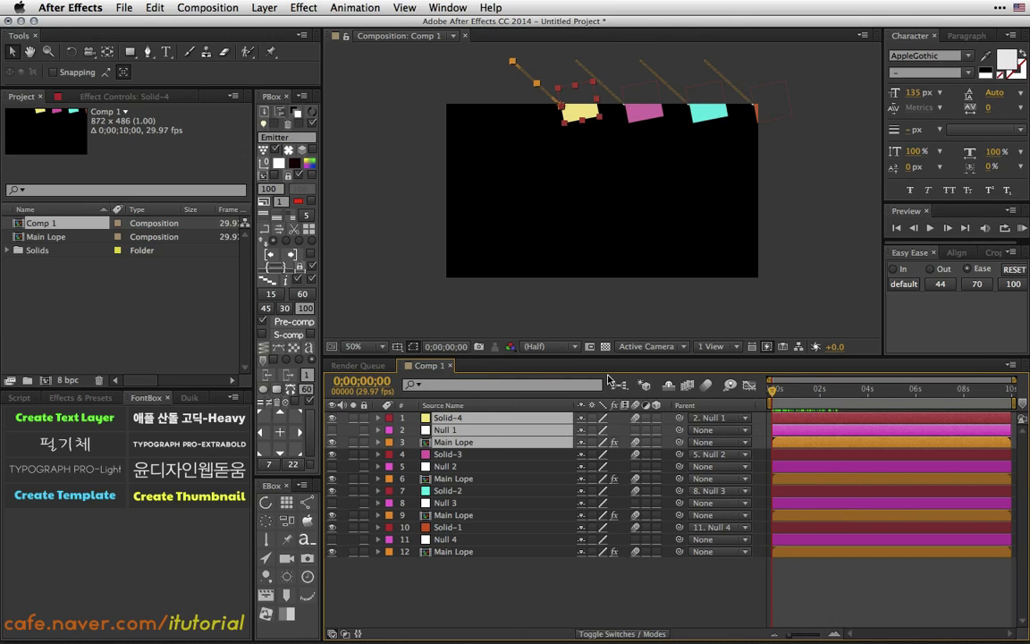
{"action": "left_click", "coordinate": [457, 573]}
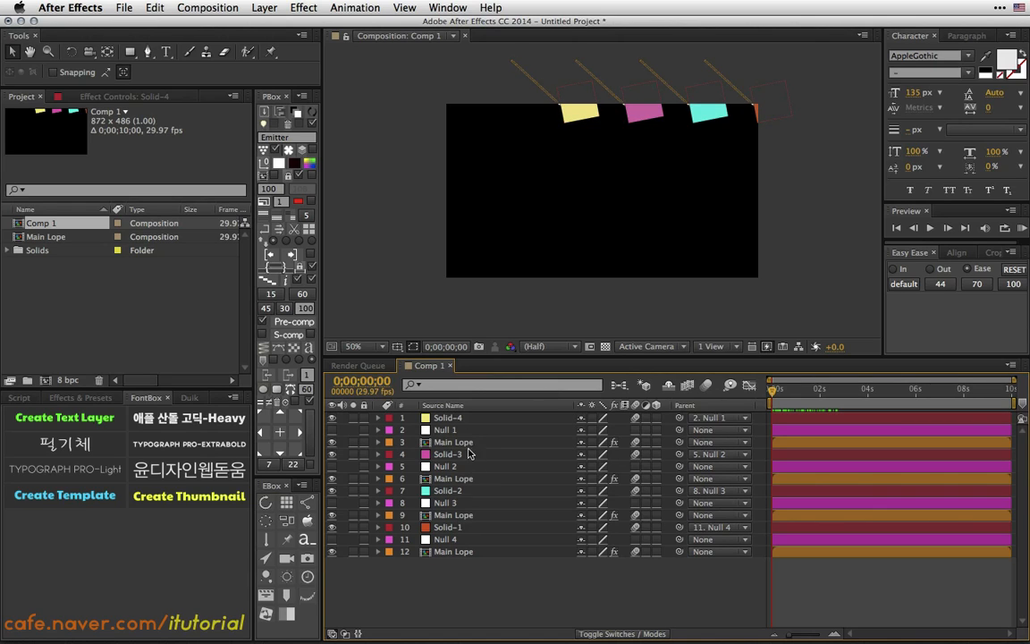
{"action": "left_click", "coordinate": [450, 418]}
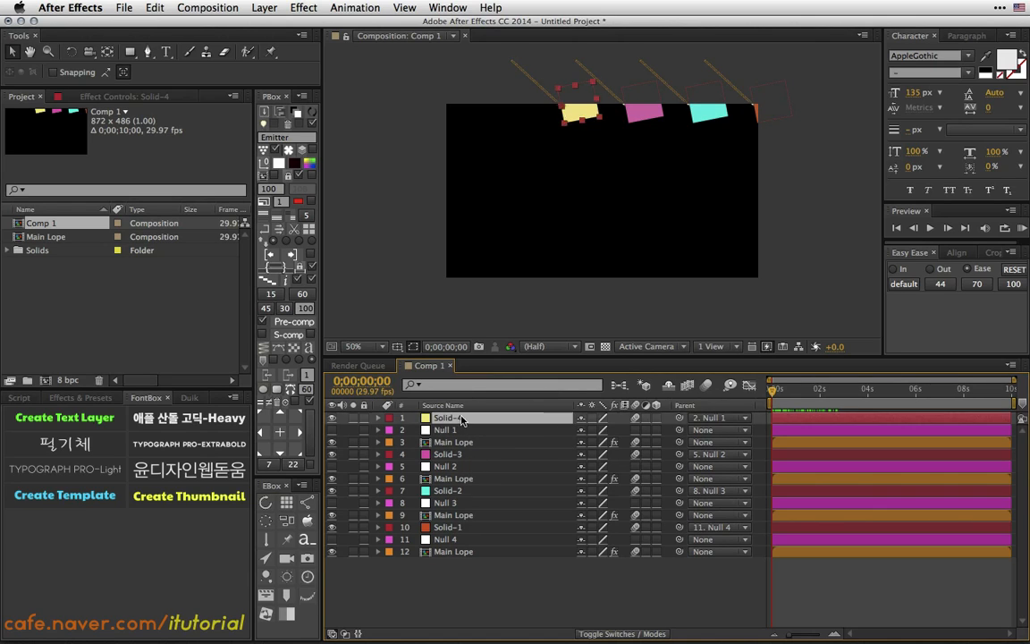
{"action": "left_click", "coordinate": [467, 442], "text": "shift"}
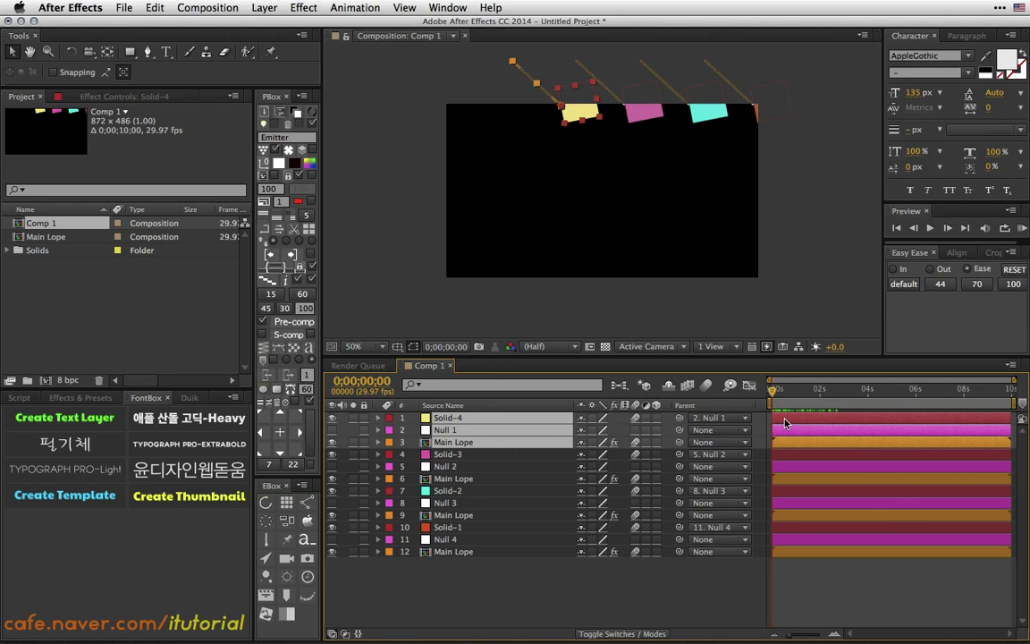
{"action": "left_click_drag", "start_coordinate": [784, 422], "coordinate": [789, 423]}
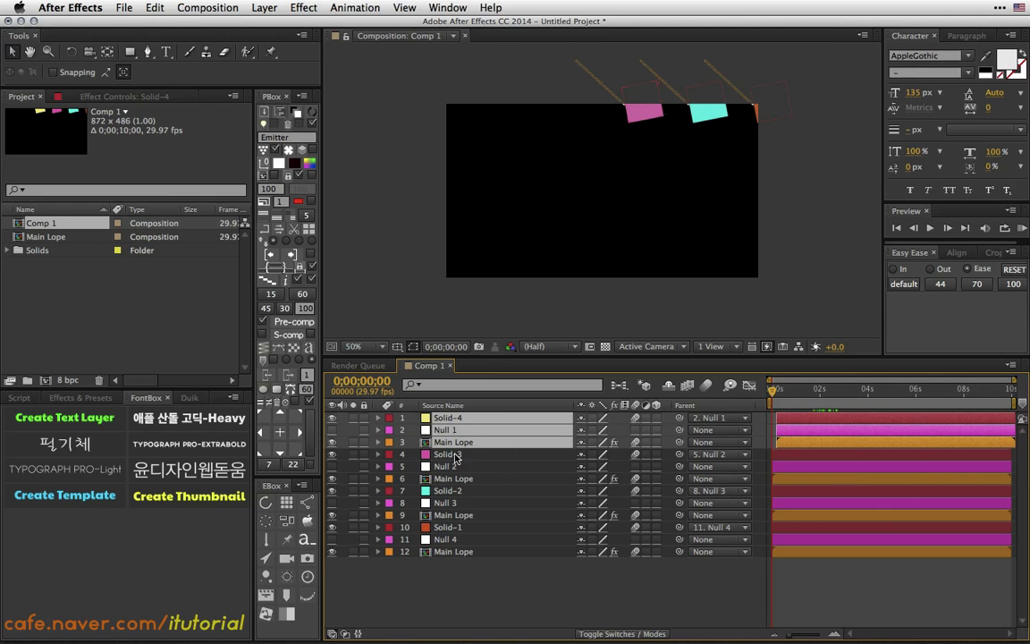
{"action": "left_click", "coordinate": [451, 455]}
{"action": "left_click", "coordinate": [453, 478], "text": "shift"}
{"action": "left_click_drag", "start_coordinate": [790, 459], "coordinate": [800, 456]}
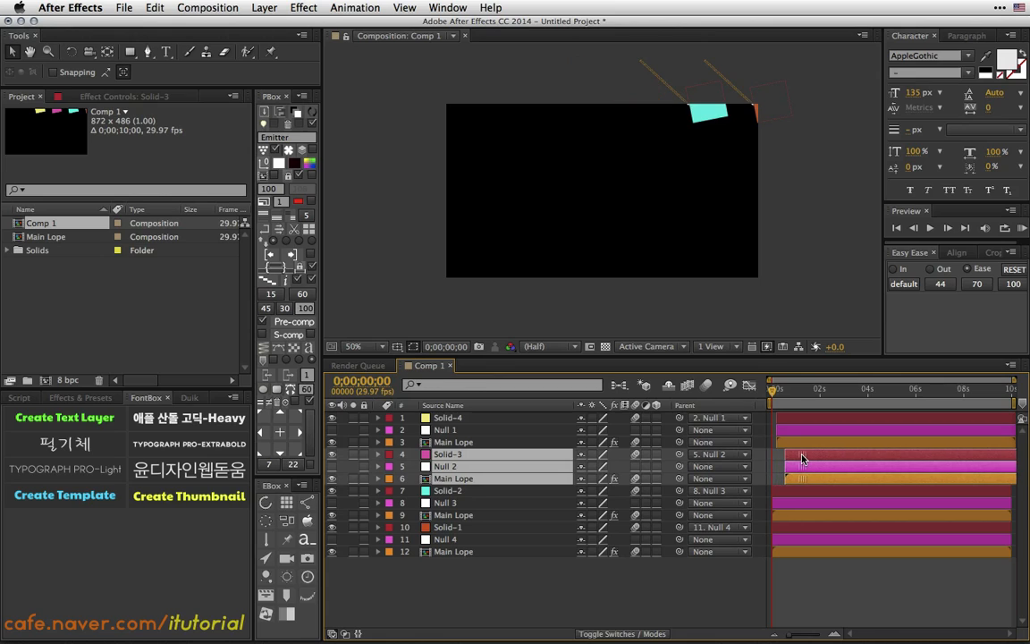
- Shift the Solid-2 layer group and the Solid-1 group, each with its null and rope, slightly forward in time
{"action": "left_click", "coordinate": [456, 491]}
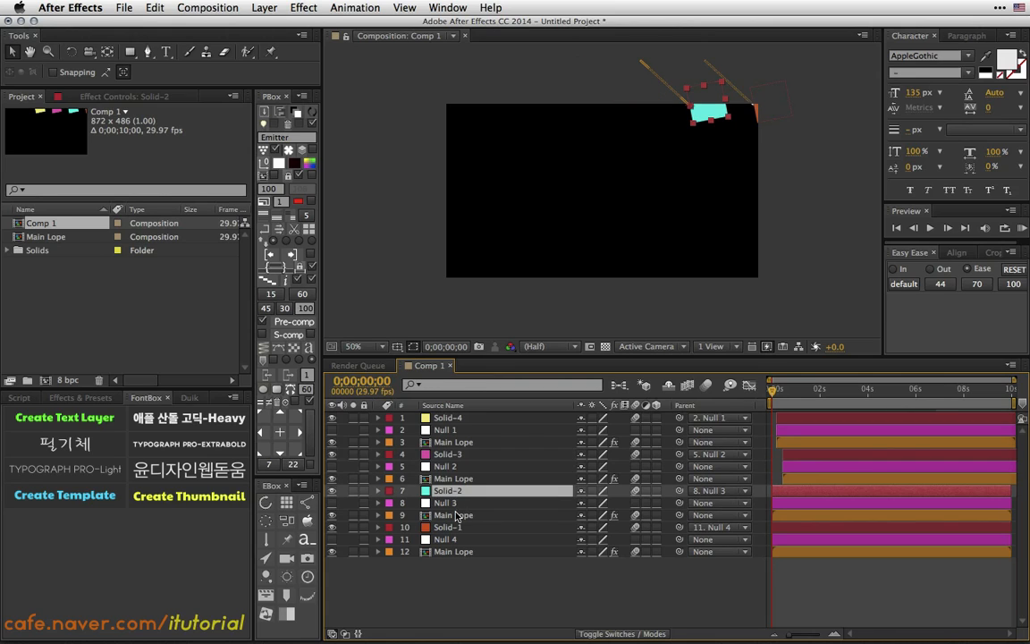
{"action": "left_click", "coordinate": [457, 515], "text": "shift"}
{"action": "left_click_drag", "start_coordinate": [790, 492], "coordinate": [795, 493]}
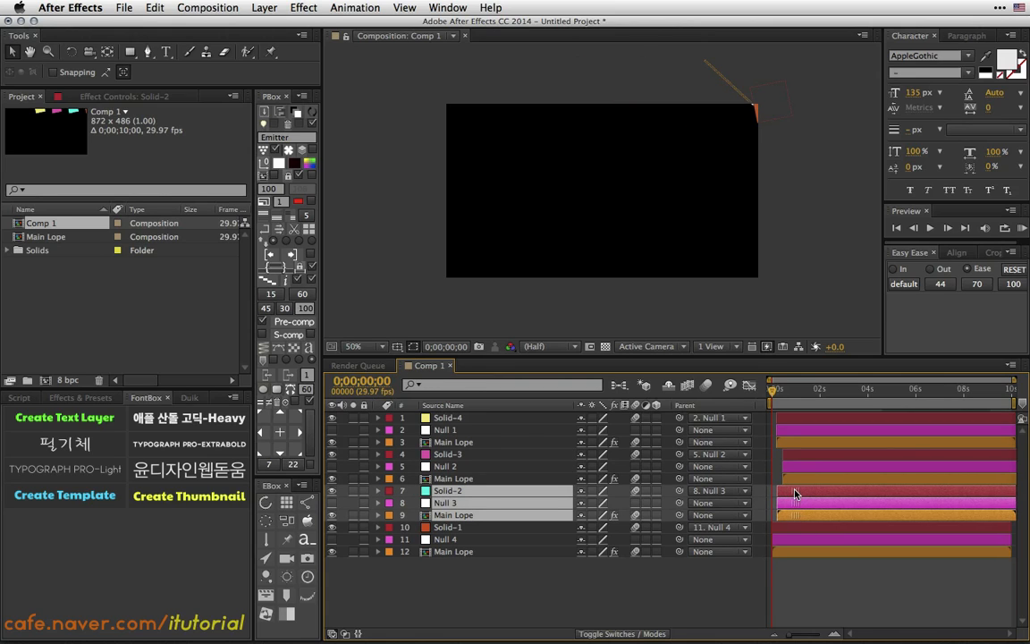
{"action": "left_click", "coordinate": [456, 528]}
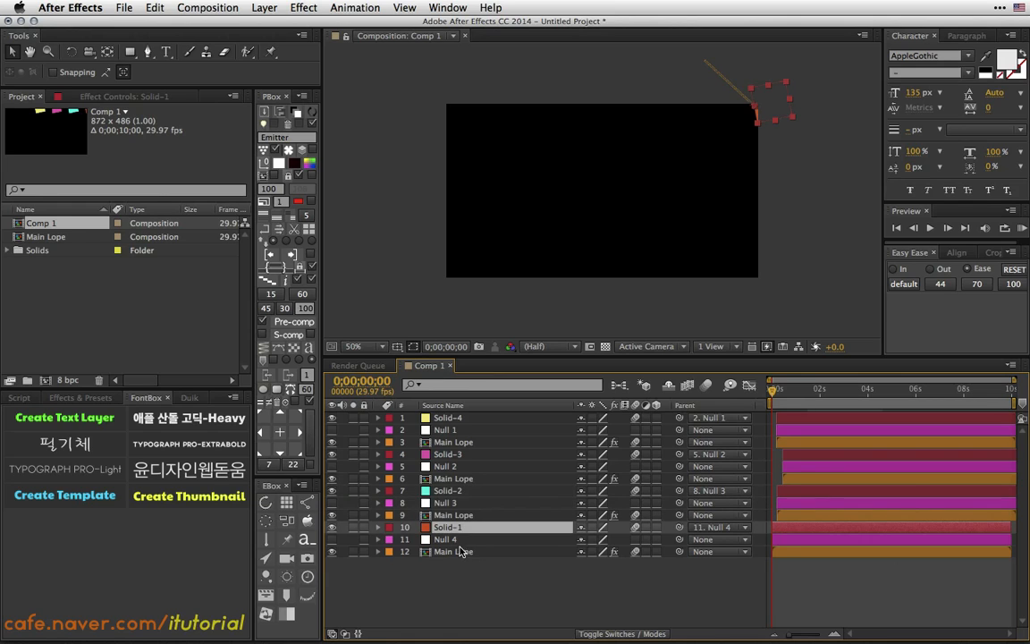
{"action": "left_click", "coordinate": [460, 551], "text": "shift"}
{"action": "left_click_drag", "start_coordinate": [783, 532], "coordinate": [788, 533]}
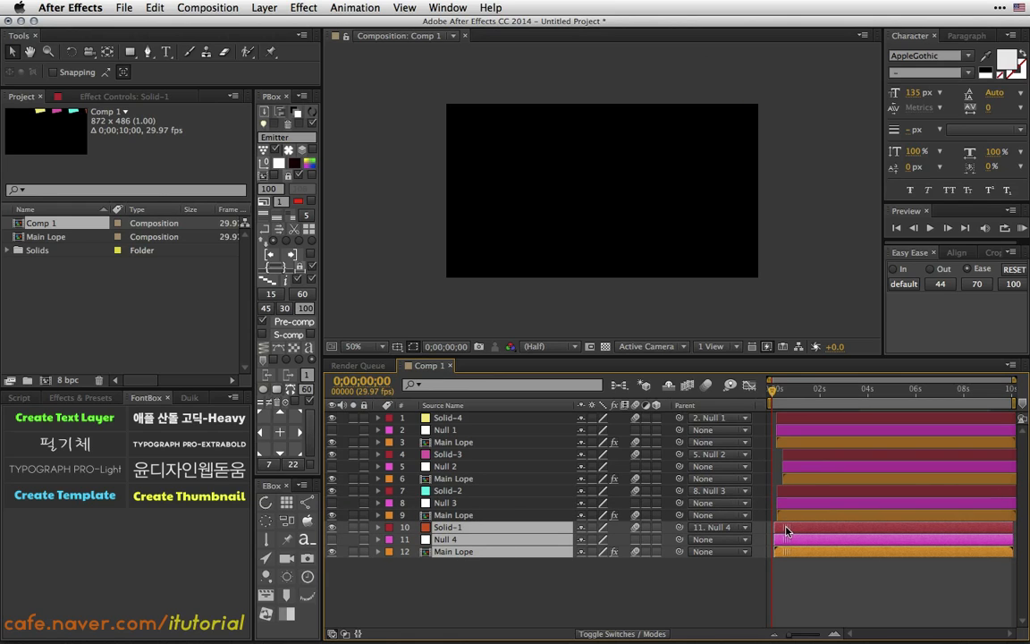
- Realign all twelve layers of Comp 1 so that they start at 0;00;00;00
{"action": "key", "text": "super+shift+Up"}
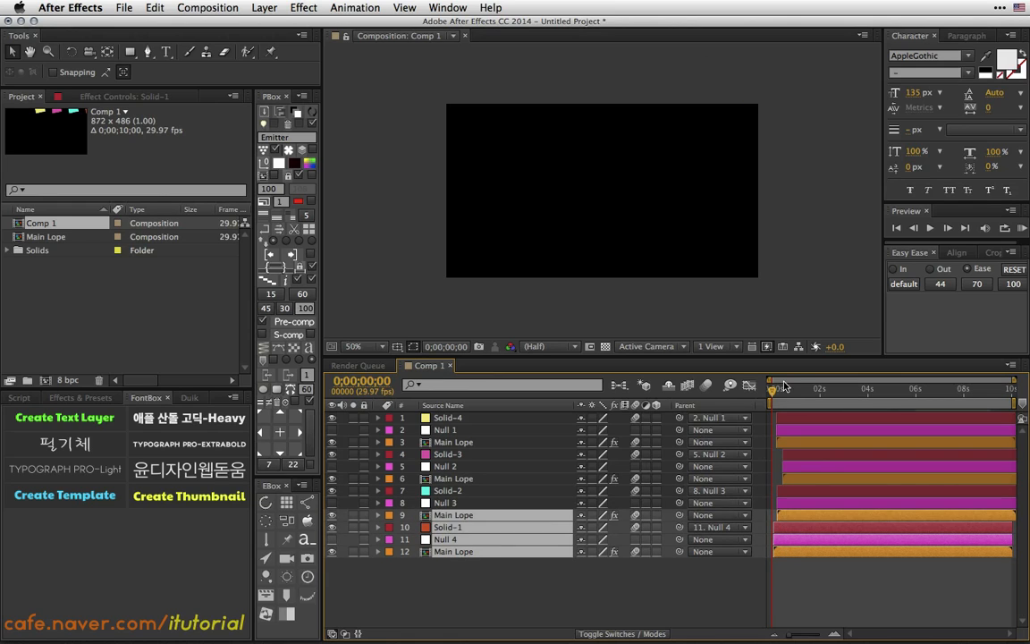
{"action": "mouse_move", "coordinate": [772, 395]}
{"action": "left_mouse_down"}
{"action": "mouse_move", "coordinate": [821, 388]}
{"action": "mouse_move", "coordinate": [769, 385]}
{"action": "left_mouse_up"}
{"action": "left_click_drag", "start_coordinate": [510, 587], "coordinate": [626, 412]}
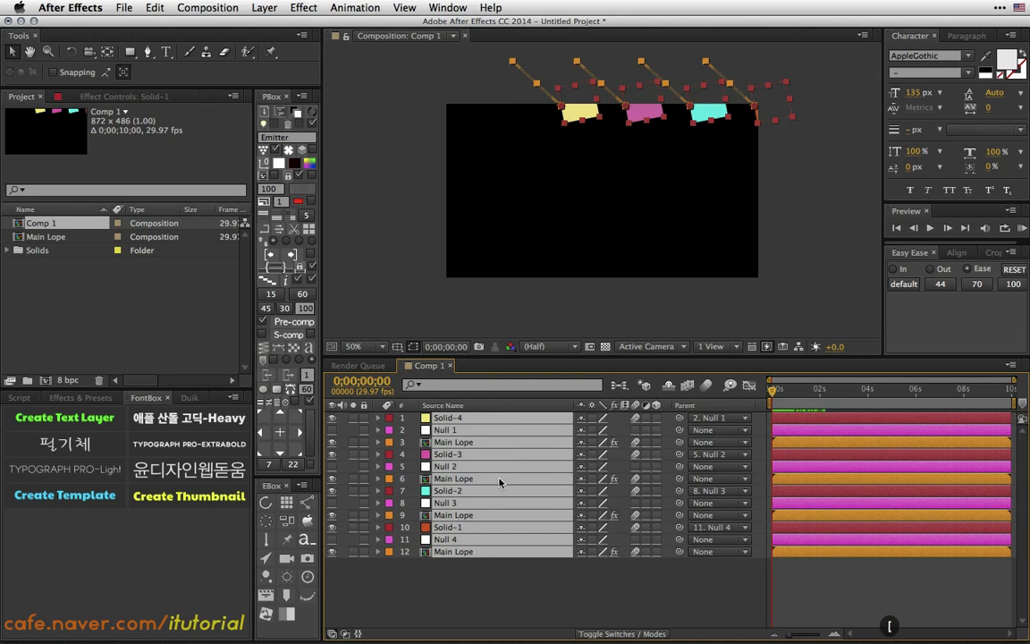
- Open the Rope Bounce Object script, keep its window clear of the composition frame, and preview the swinging ropes
{"action": "left_click", "coordinate": [454, 553]}
{"action": "left_click", "coordinate": [267, 538]}
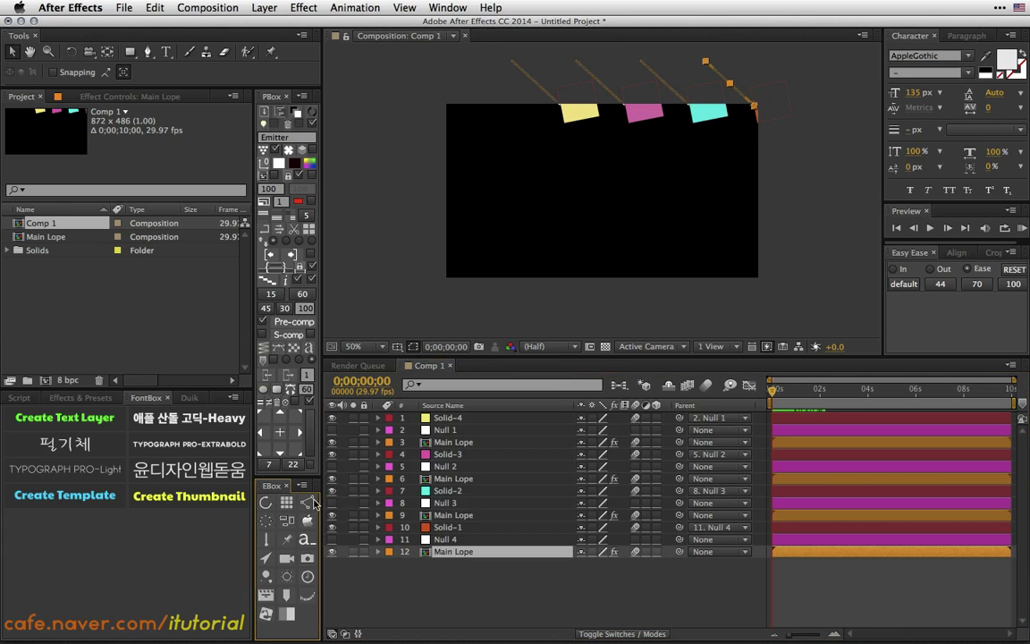
{"action": "left_click_drag", "start_coordinate": [492, 48], "coordinate": [224, 66]}
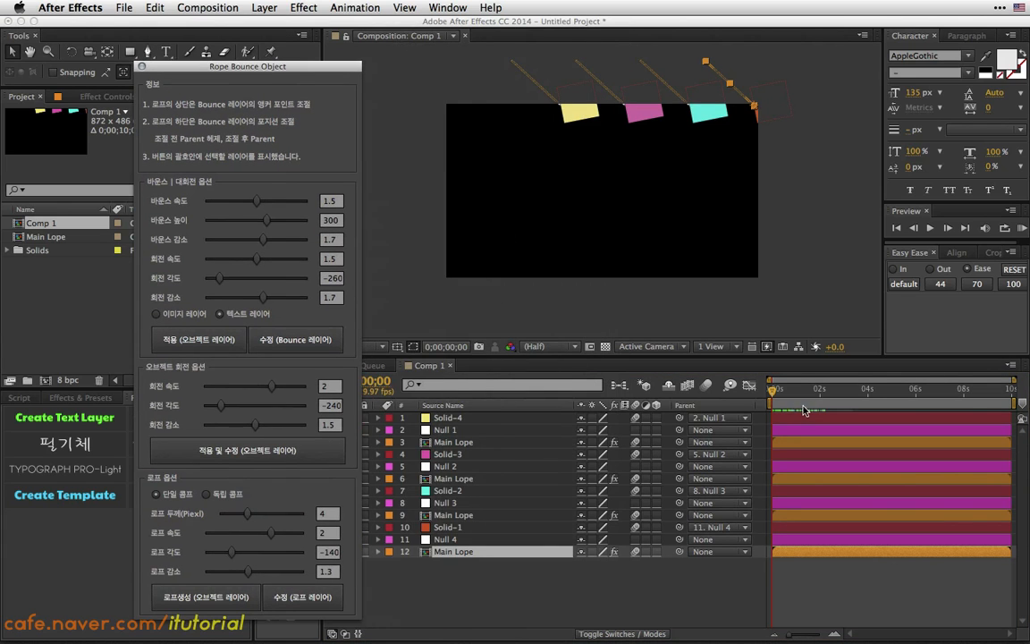
{"action": "key", "text": "space"}
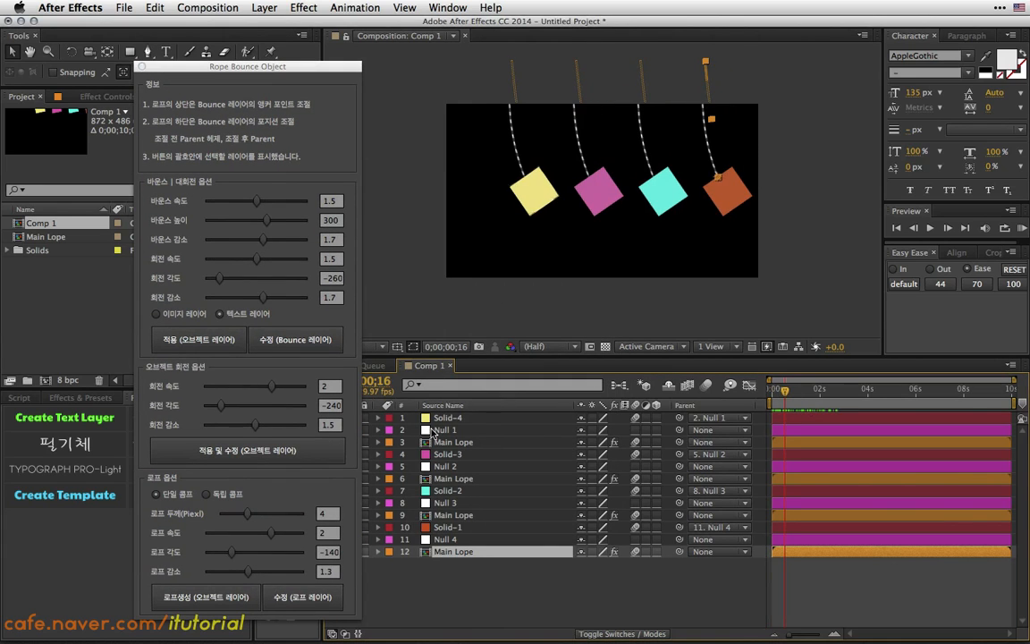
{"action": "left_click_drag", "start_coordinate": [784, 392], "coordinate": [782, 392]}
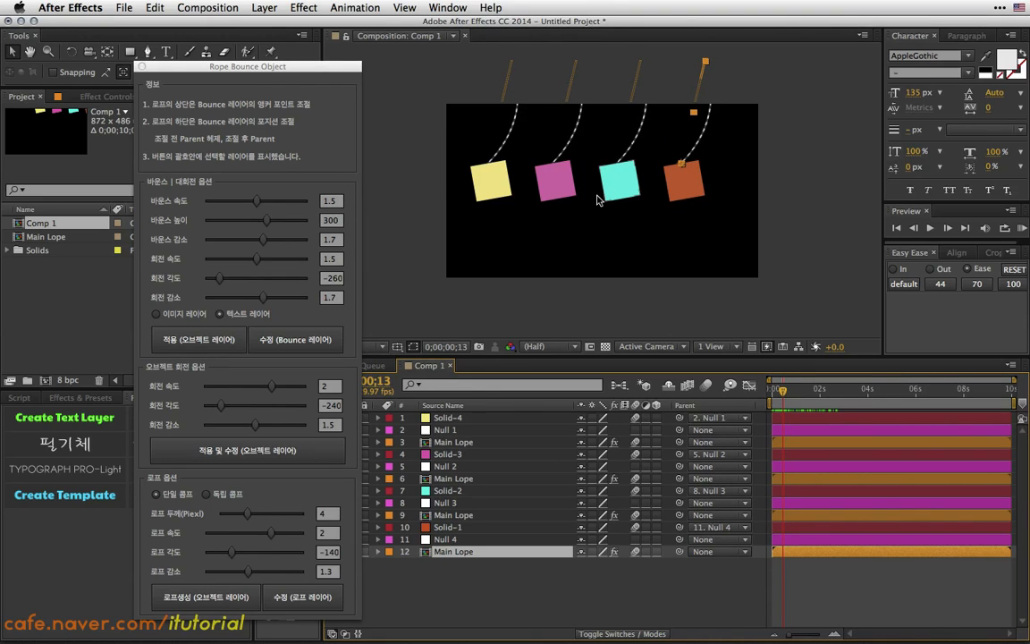
{"action": "left_click_drag", "start_coordinate": [783, 395], "coordinate": [779, 393]}
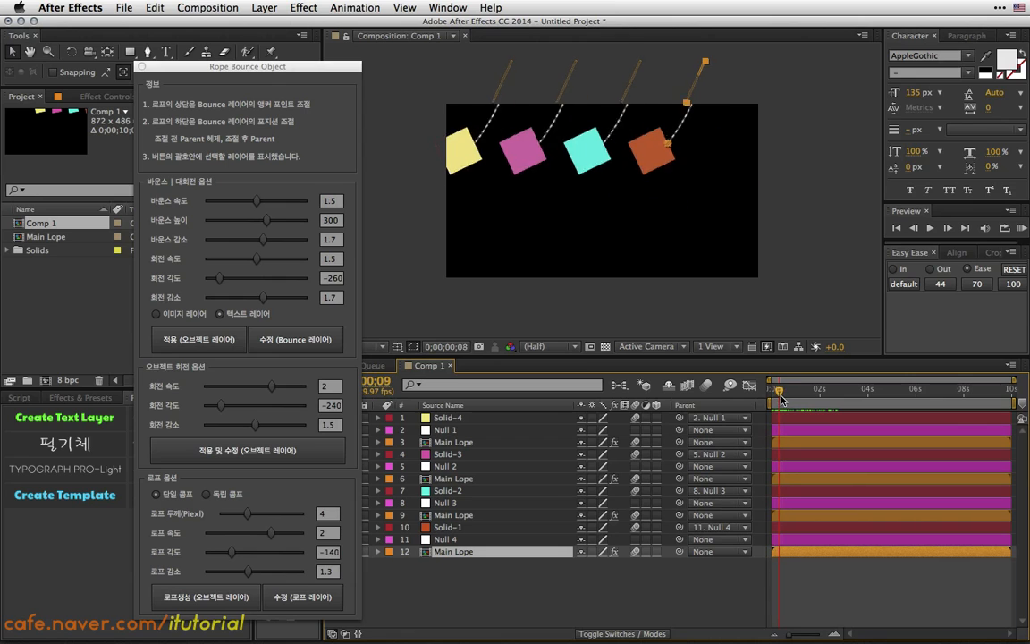
{"action": "left_click_drag", "start_coordinate": [253, 64], "coordinate": [228, 73]}
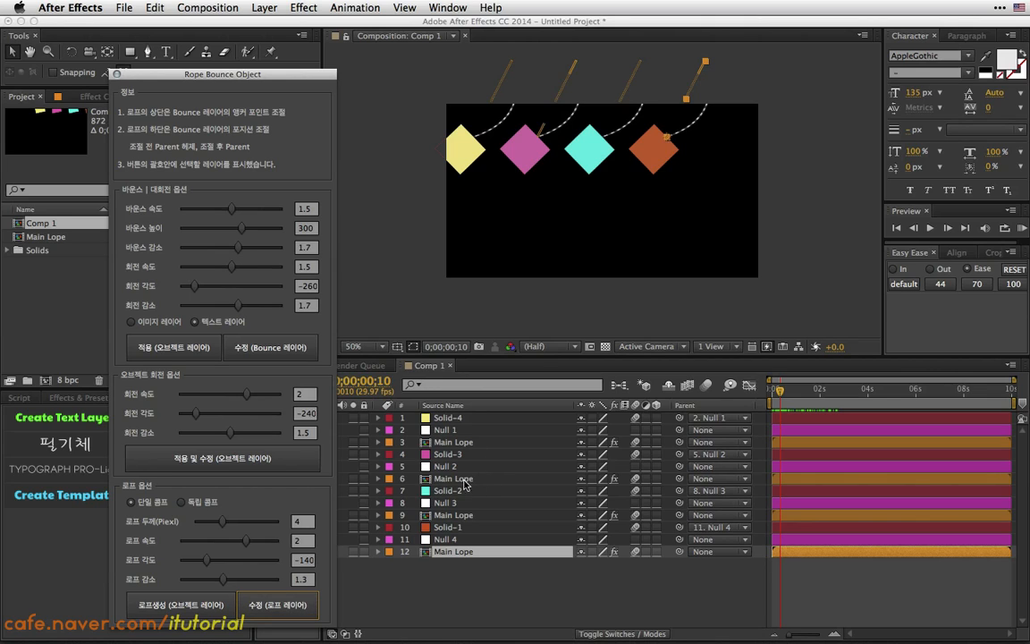
- Set the rope angle of Solid-4's rope to 159, apply the rope modification, and preview its motion
{"action": "left_click", "coordinate": [467, 443]}
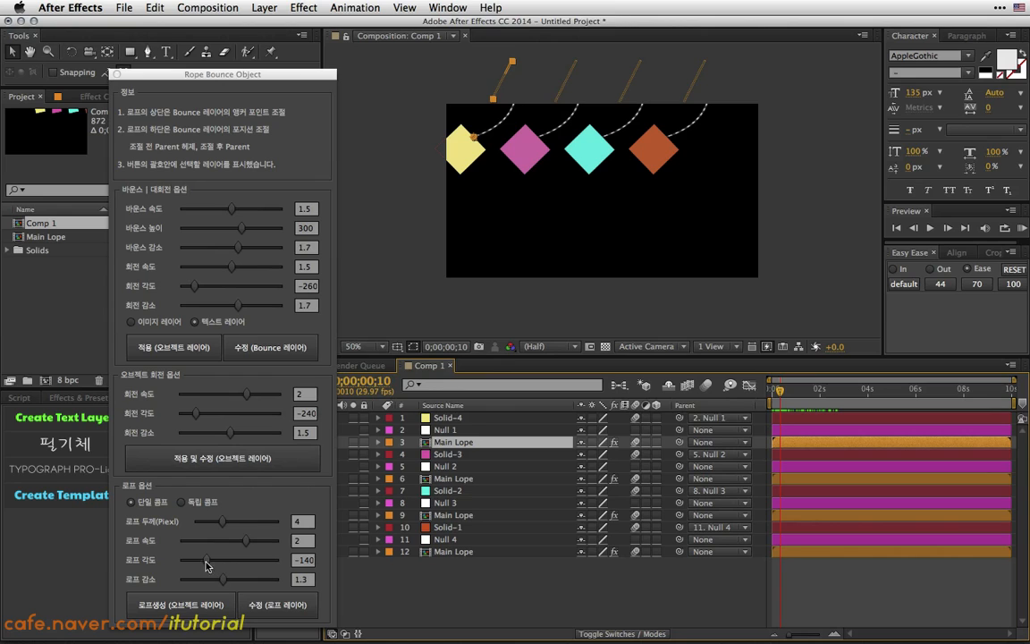
{"action": "left_click_drag", "start_coordinate": [206, 563], "coordinate": [256, 561]}
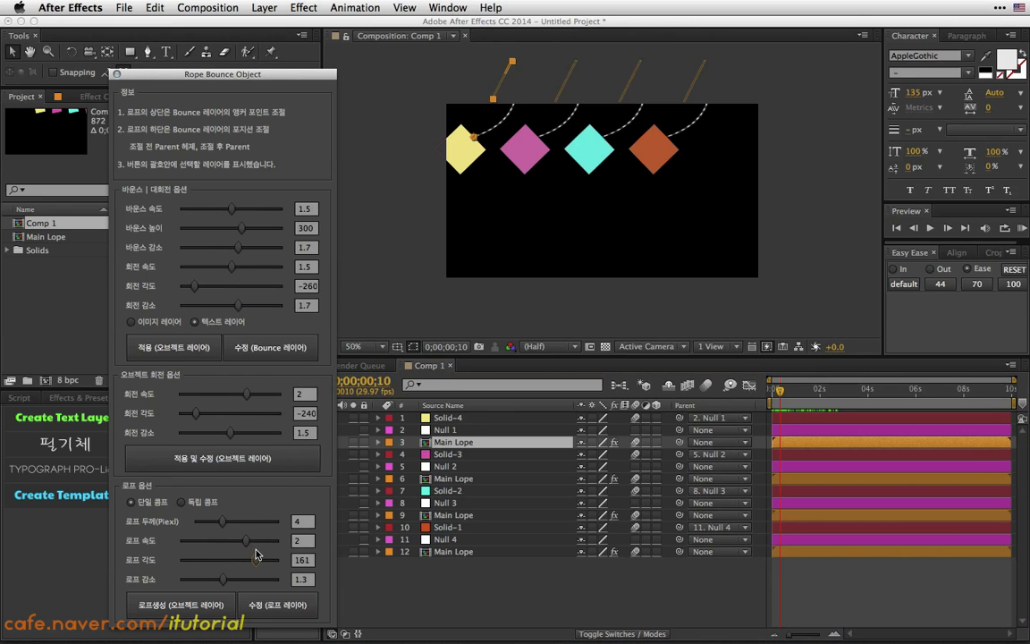
{"action": "left_click", "coordinate": [290, 606]}
{"action": "left_click", "coordinate": [778, 391]}
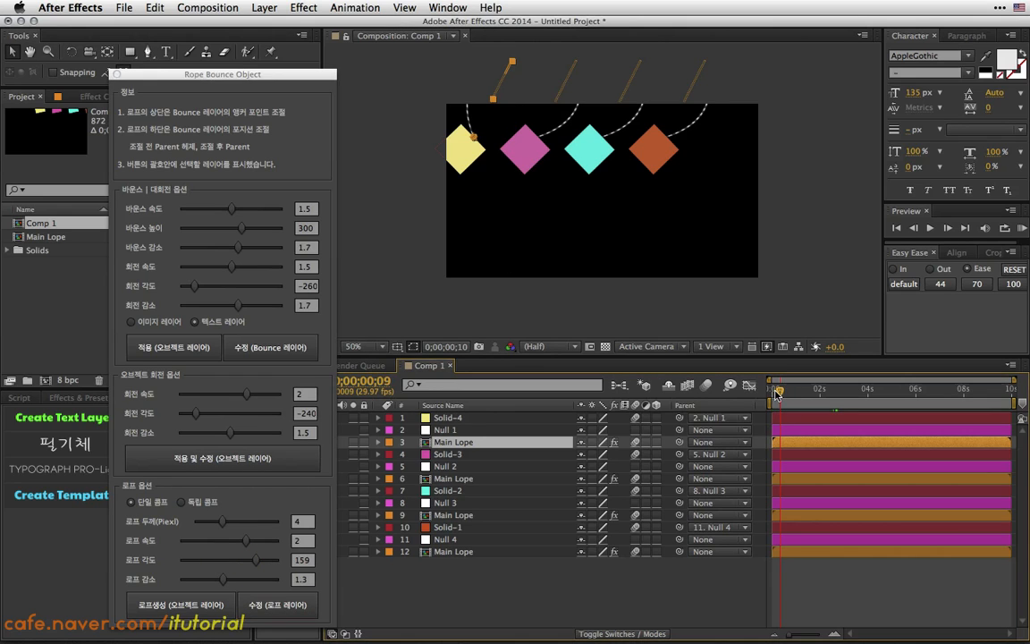
{"action": "left_click_drag", "start_coordinate": [778, 392], "coordinate": [789, 395]}
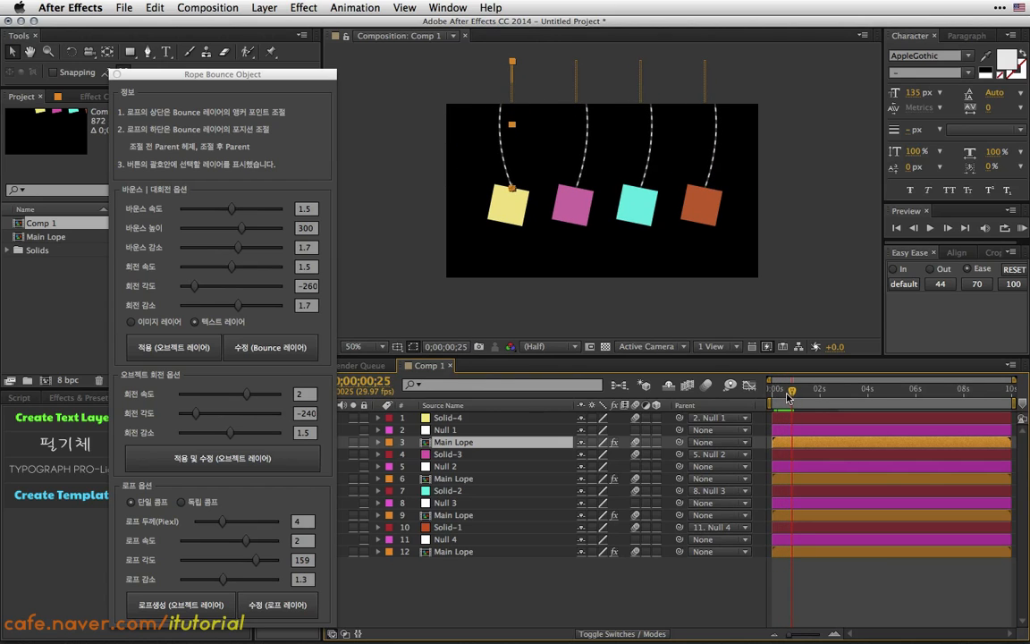
- Show layer names and modify Solid-4 Bounce to bounce speed 1.7, bounce height 500 and rotation decay 1.6, previewing the motion
{"action": "left_click", "coordinate": [471, 407]}
{"action": "left_click", "coordinate": [472, 433]}
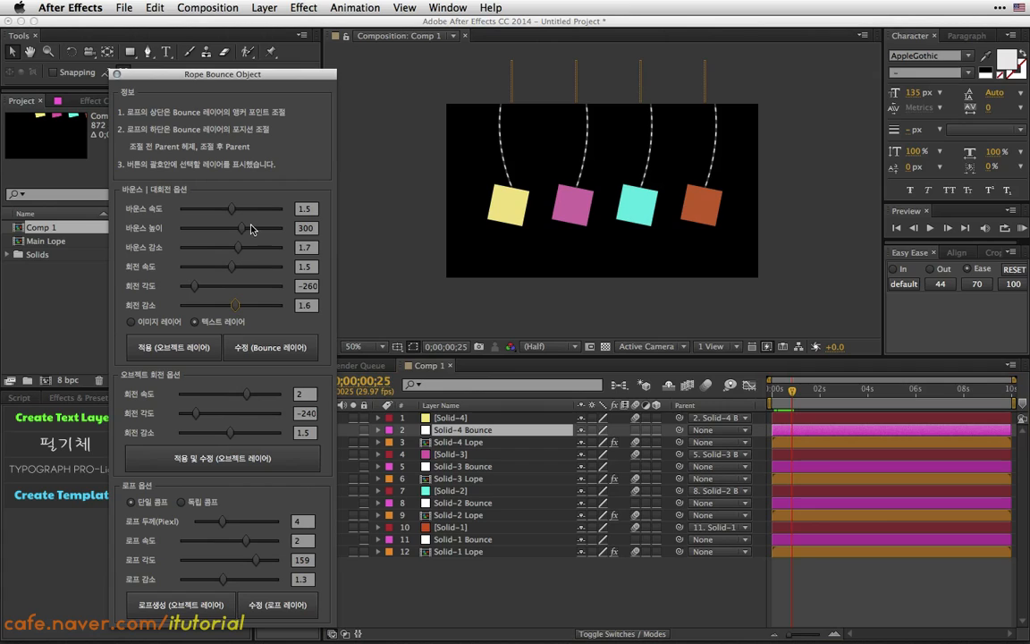
{"action": "left_click_drag", "start_coordinate": [241, 233], "coordinate": [283, 228]}
{"action": "left_click", "coordinate": [246, 345]}
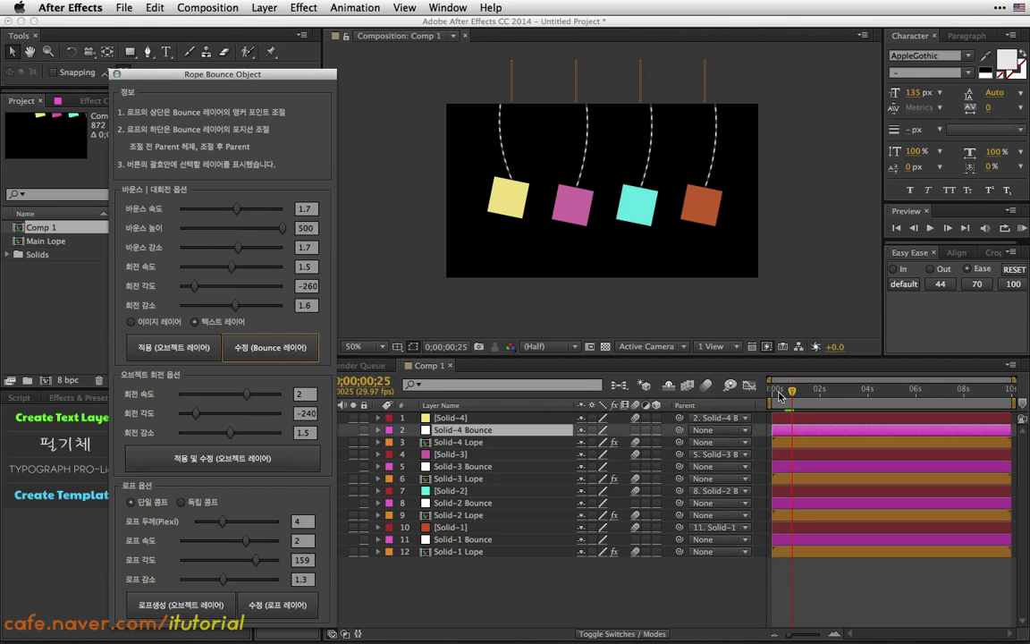
{"action": "left_click_drag", "start_coordinate": [779, 392], "coordinate": [783, 396]}
{"action": "key", "text": "space"}
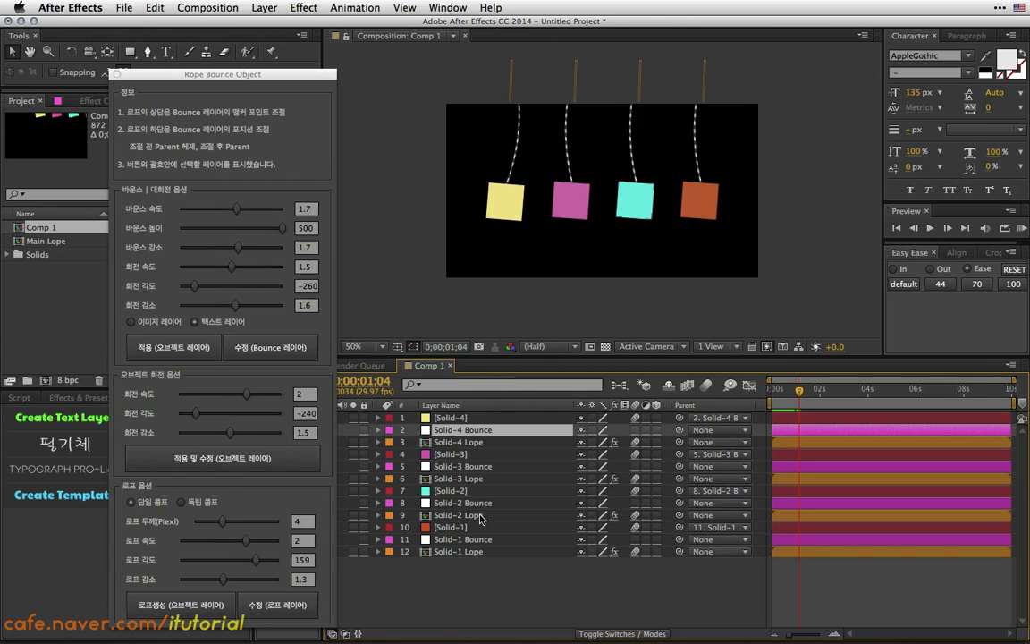
- Move the Solid-1 layer with its Bounce and Lope layers to start at about 3 seconds, and preview the timing
{"action": "left_click_drag", "start_coordinate": [490, 574], "coordinate": [463, 528]}
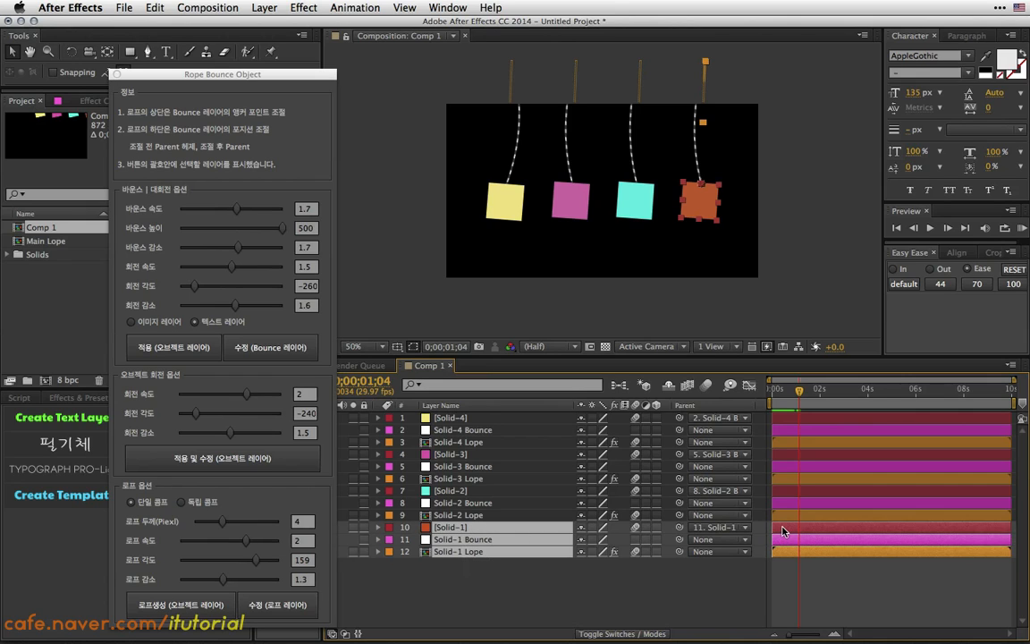
{"action": "left_click_drag", "start_coordinate": [794, 532], "coordinate": [863, 523]}
{"action": "left_click_drag", "start_coordinate": [846, 394], "coordinate": [884, 397]}
- Close the script window, pre-compose the three Solid-1 layers into one Pre-comp layer, and preview it
{"action": "left_click_drag", "start_coordinate": [532, 577], "coordinate": [479, 528]}
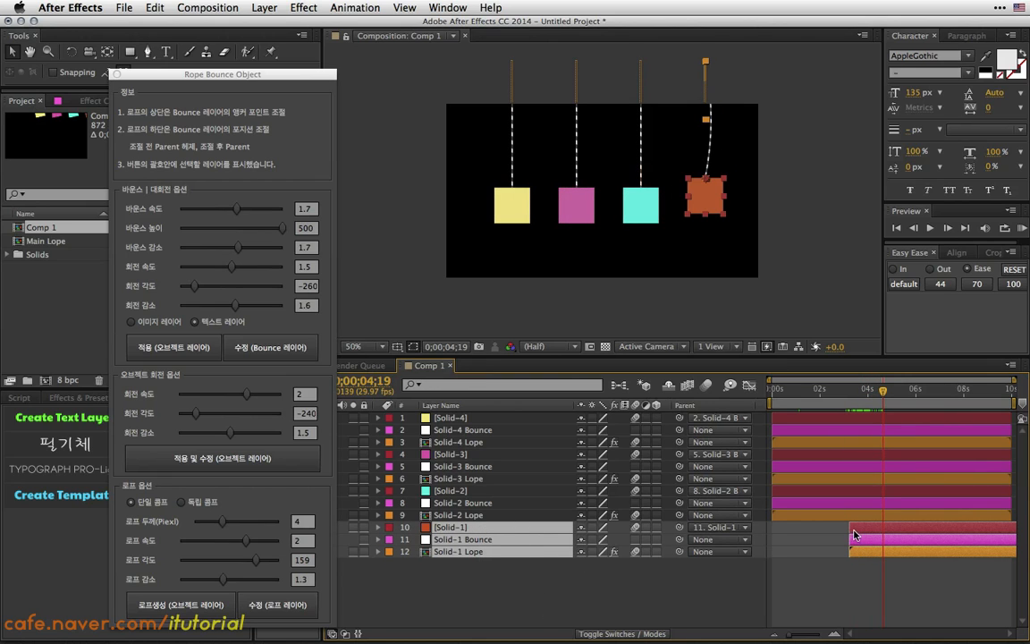
{"action": "left_click", "coordinate": [116, 74]}
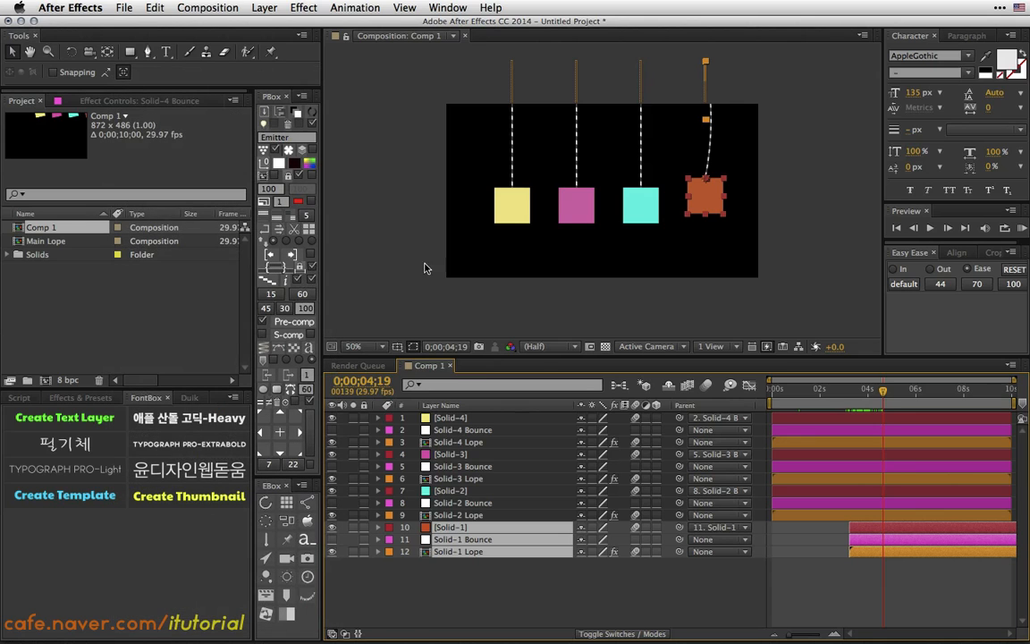
{"action": "left_click", "coordinate": [302, 326]}
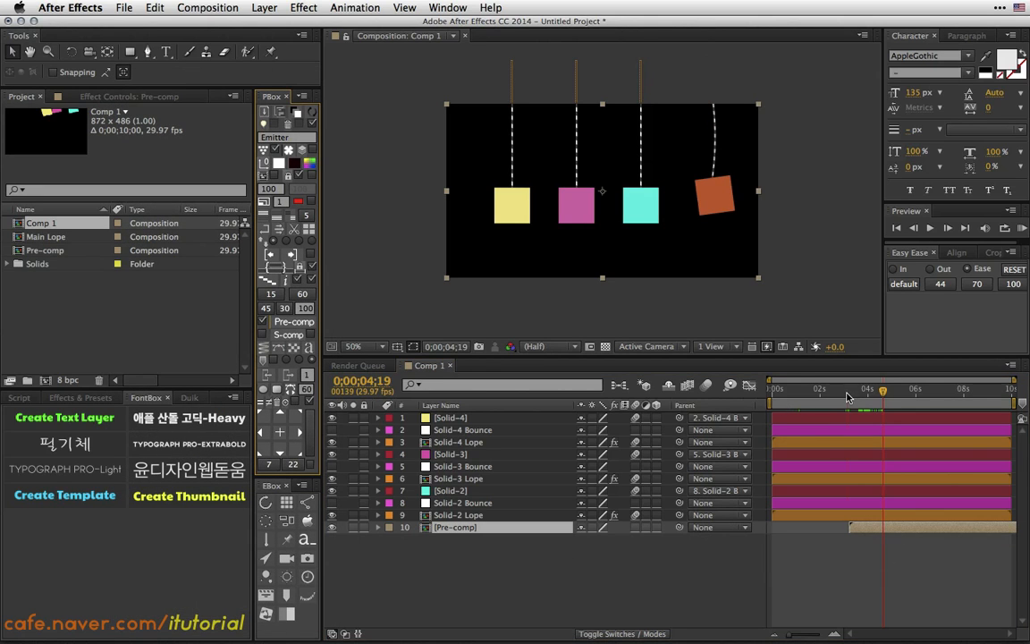
{"action": "left_click_drag", "start_coordinate": [847, 397], "coordinate": [876, 396]}
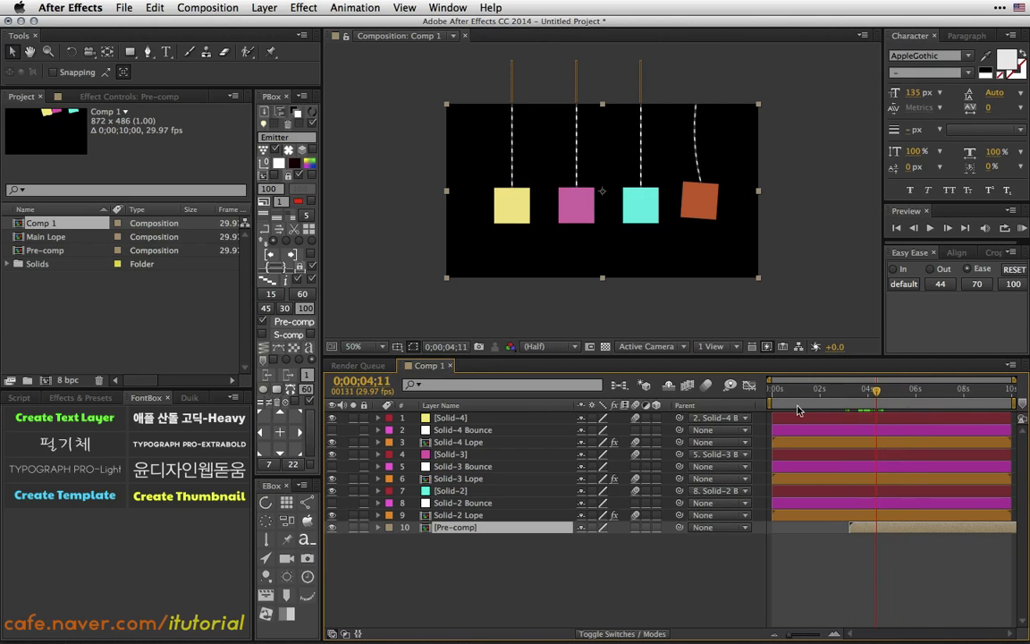
{"action": "left_click_drag", "start_coordinate": [473, 529], "coordinate": [424, 413]}
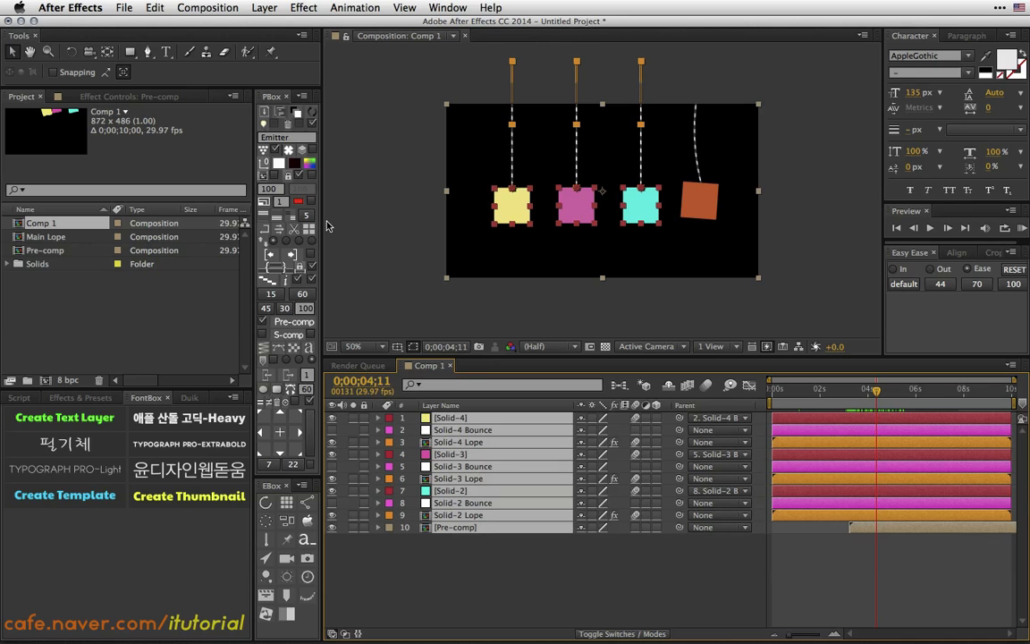
{"action": "left_click", "coordinate": [264, 541]}
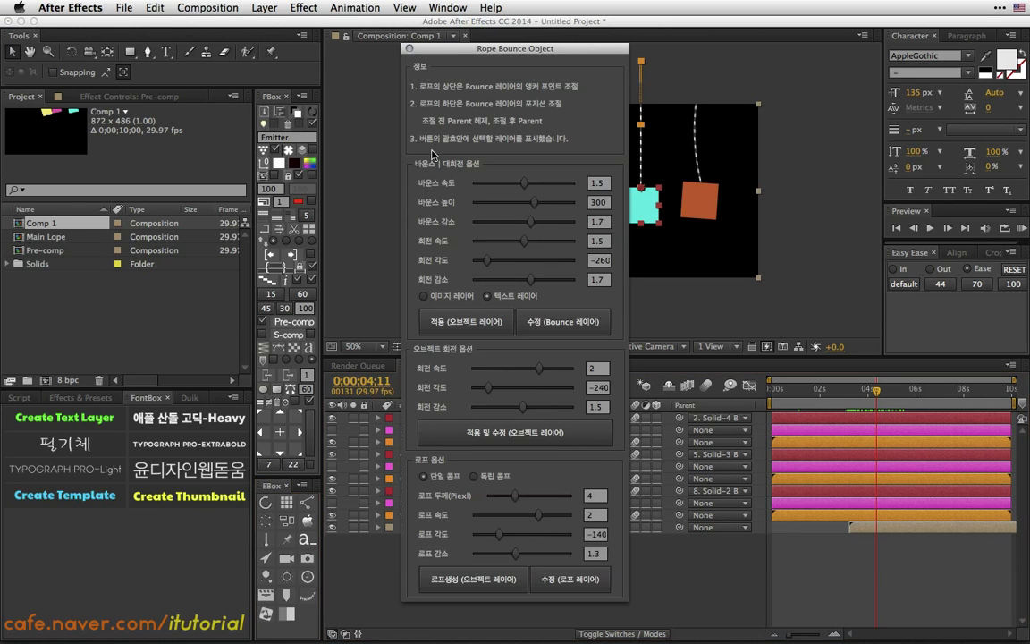
{"action": "left_click_drag", "start_coordinate": [476, 56], "coordinate": [216, 76]}
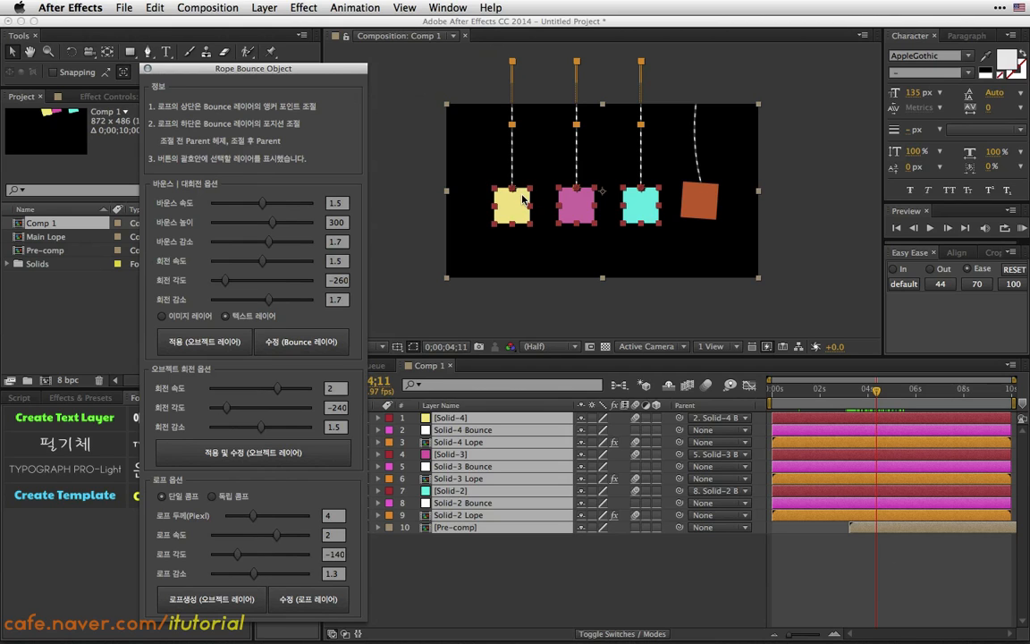
{"action": "left_click_drag", "start_coordinate": [257, 72], "coordinate": [174, 83]}
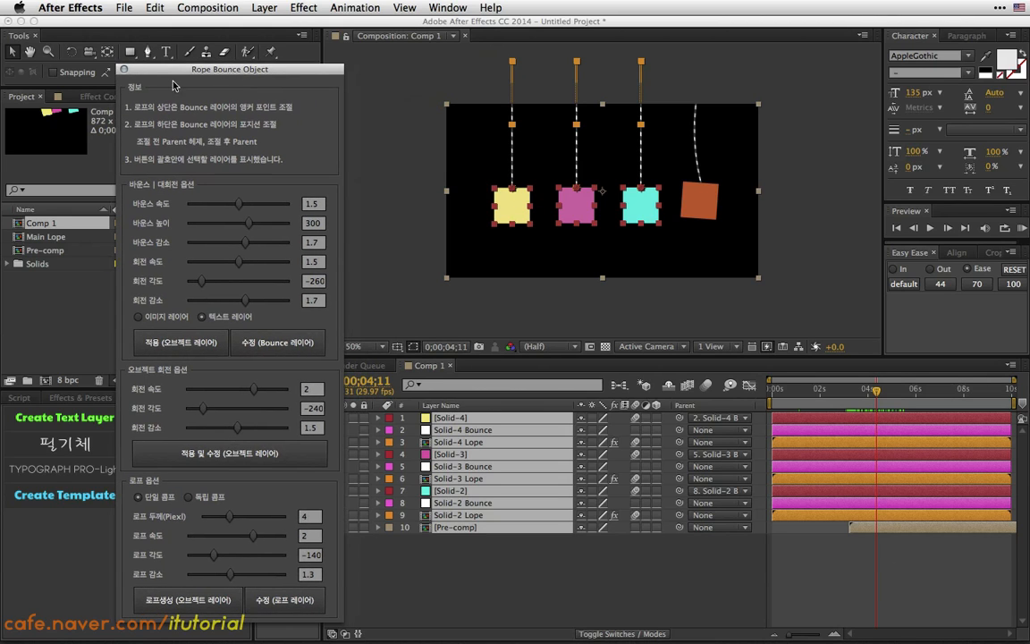
{"action": "left_click", "coordinate": [124, 70]}
{"action": "left_click", "coordinate": [497, 559]}
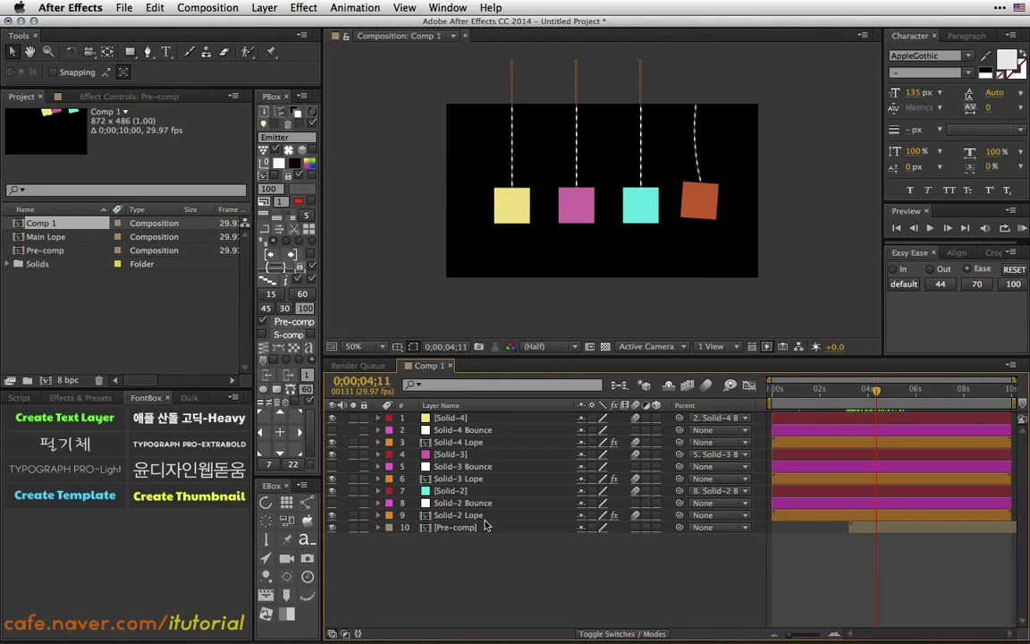
- Delete the Solid-3, Solid-2 and Pre-comp layers, and turn on the visibility of the Solid-4 Bounce layer
{"action": "left_click_drag", "start_coordinate": [492, 561], "coordinate": [431, 447]}
{"action": "key", "text": "Delete"}
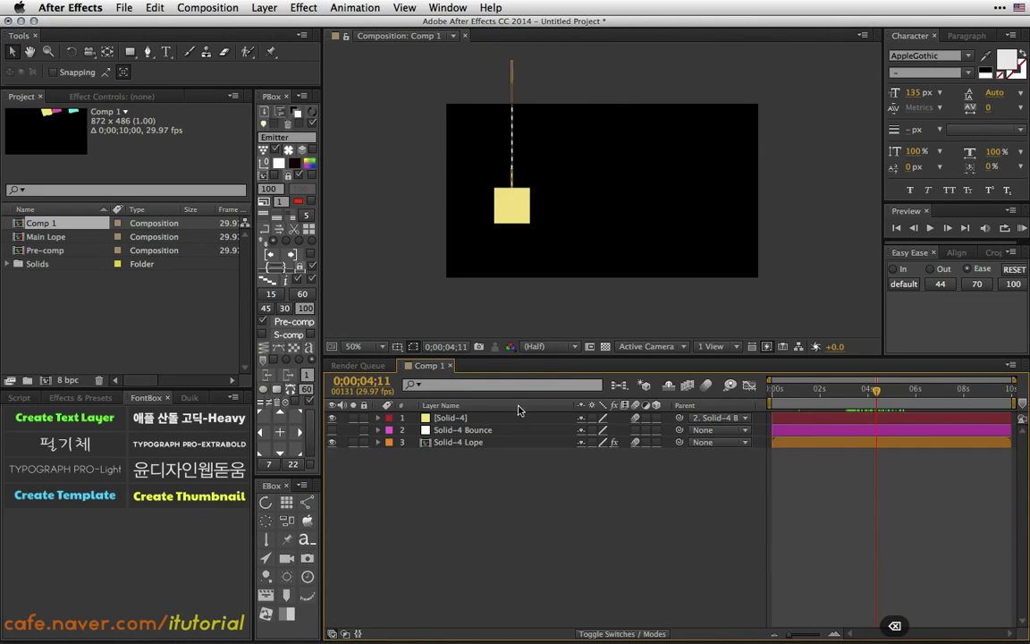
{"action": "left_click", "coordinate": [518, 220]}
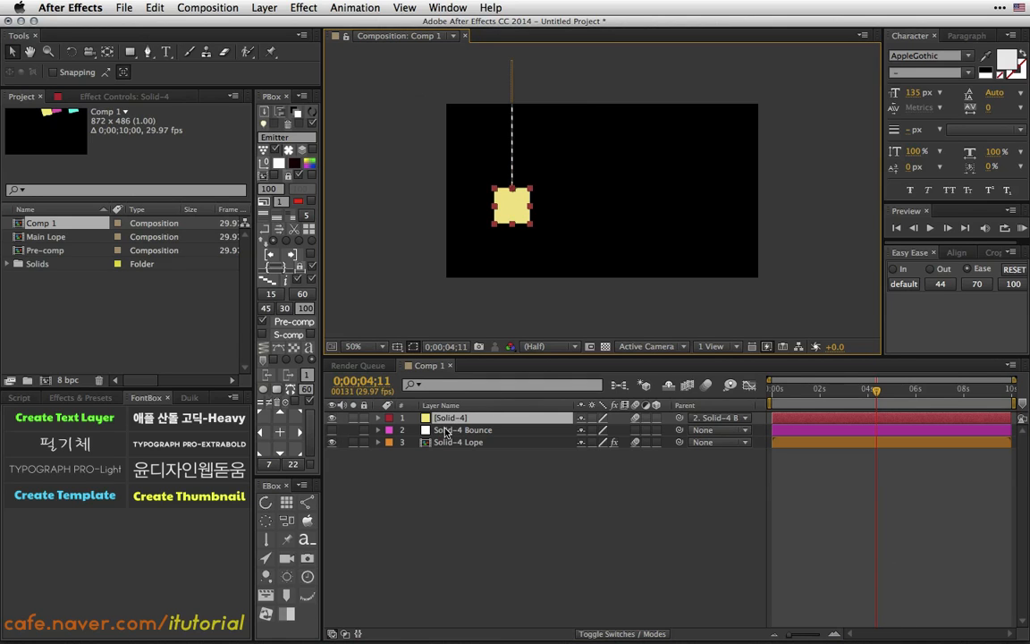
{"action": "left_click", "coordinate": [442, 431]}
{"action": "left_click", "coordinate": [334, 431]}
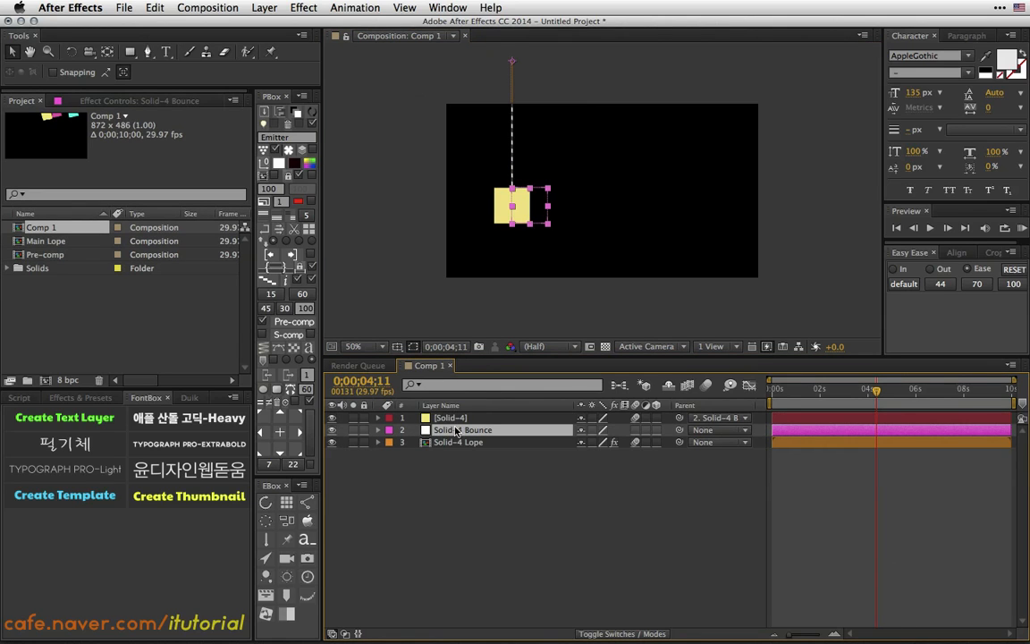
- Open the Rope Bounce Object script window and place it clear of the composition view and timeline
{"action": "left_click", "coordinate": [288, 557]}
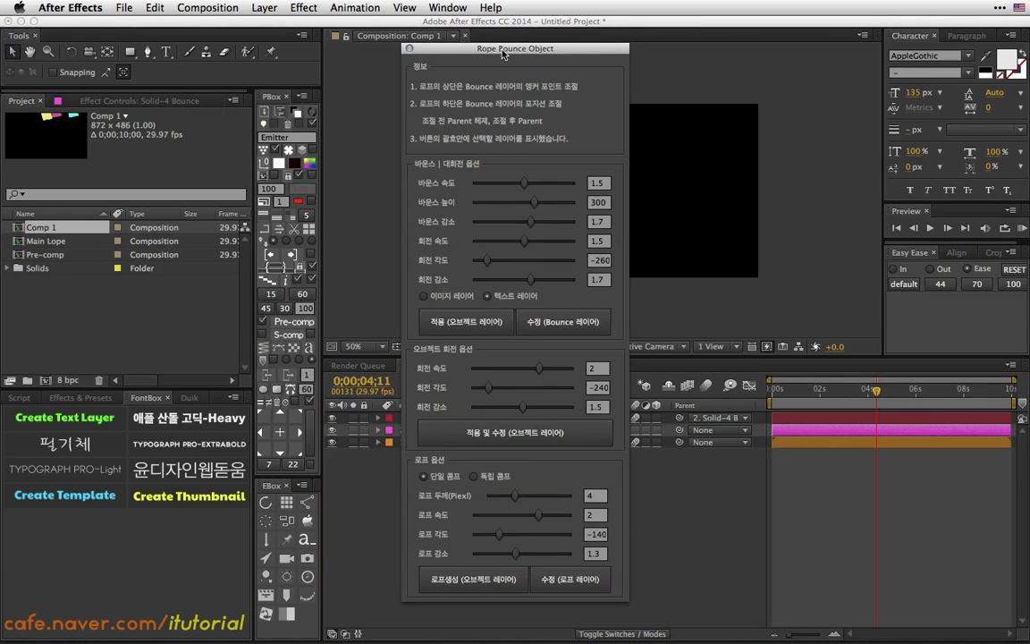
{"action": "left_click_drag", "start_coordinate": [502, 54], "coordinate": [169, 79]}
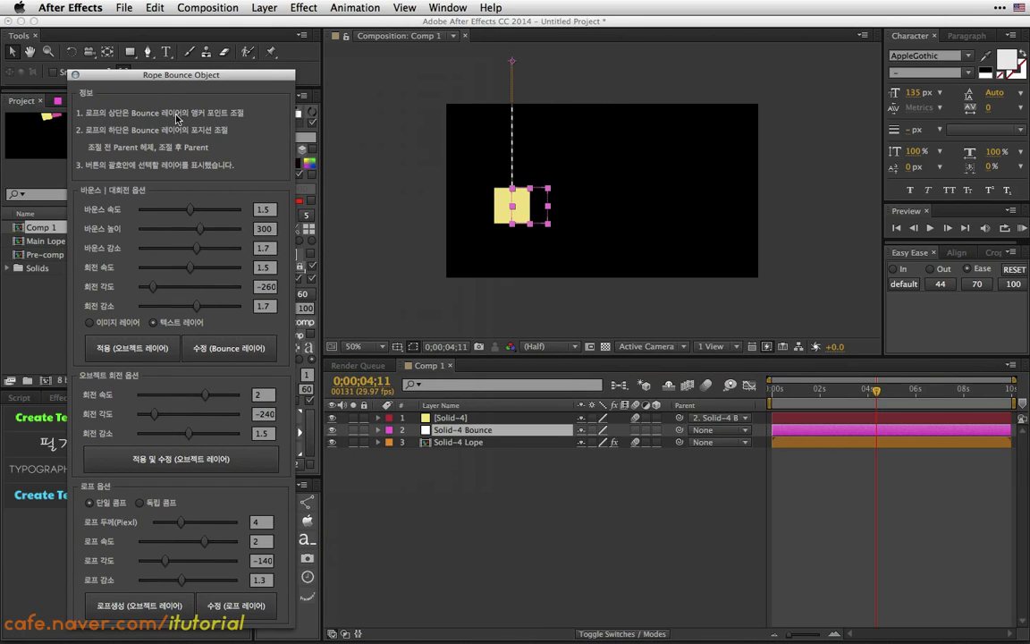
{"action": "left_click_drag", "start_coordinate": [227, 79], "coordinate": [204, 85]}
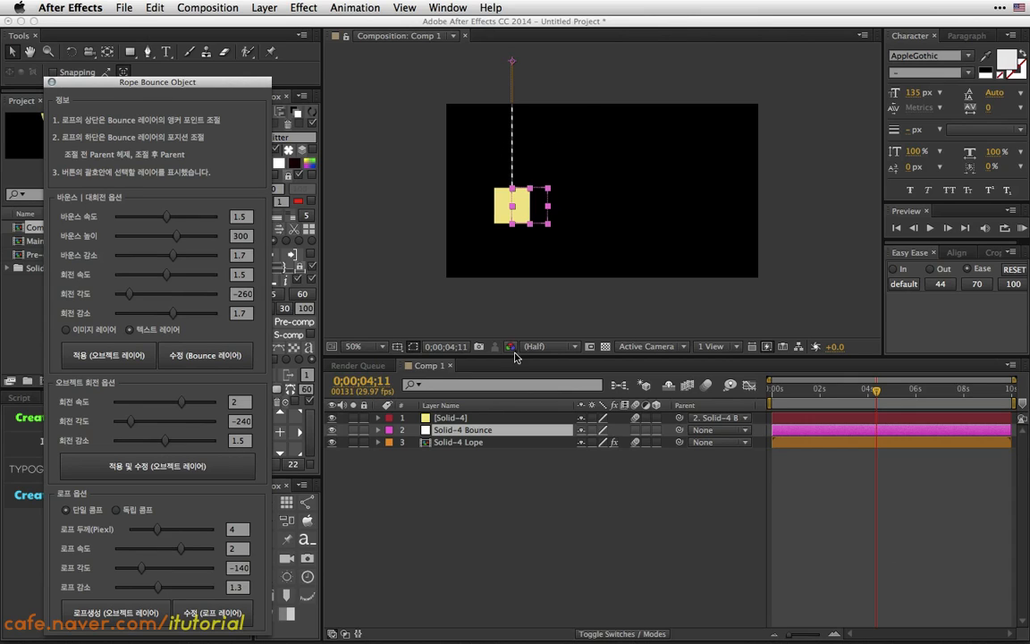
- Move the anchor point of Solid-4 Bounce straight down inside the frame to shorten the rope, and scrub through the motion
{"action": "left_click", "coordinate": [473, 433]}
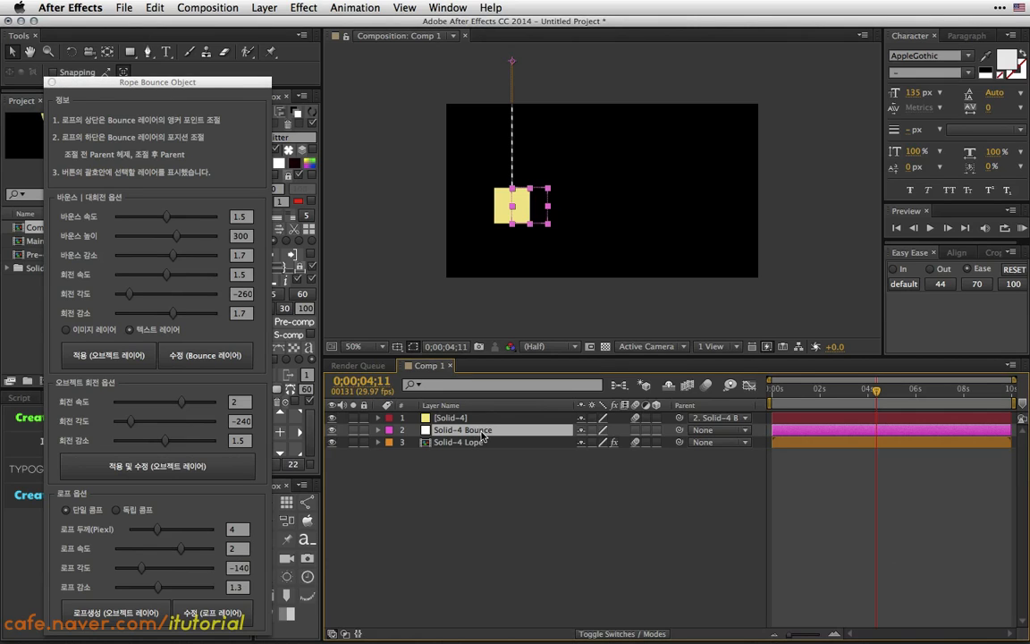
{"action": "left_click", "coordinate": [107, 51]}
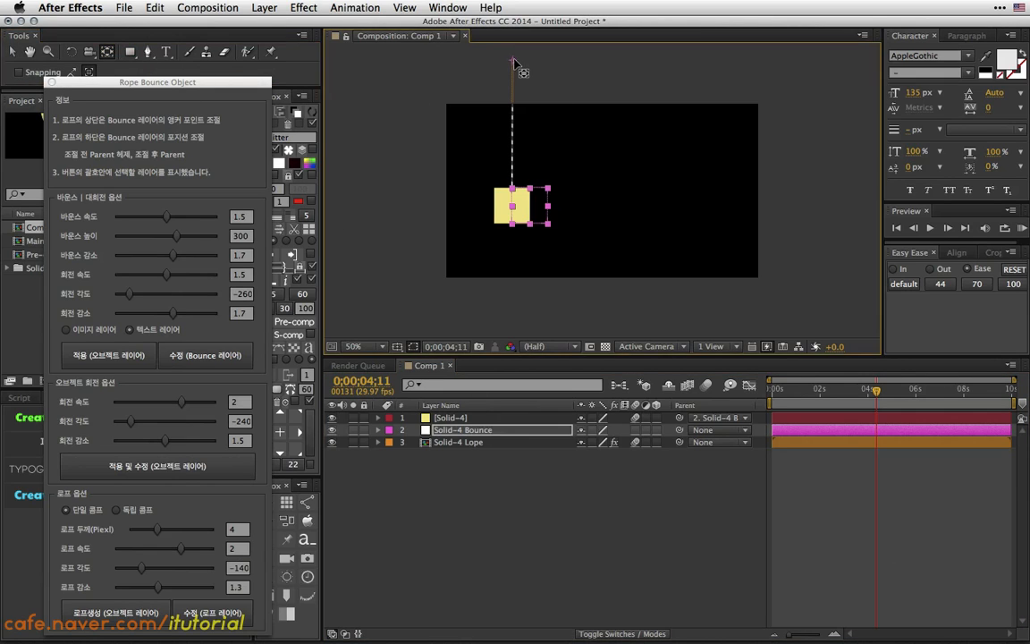
{"action": "left_click_drag", "start_coordinate": [511, 61], "coordinate": [513, 127]}
{"action": "left_click_drag", "start_coordinate": [781, 397], "coordinate": [837, 404]}
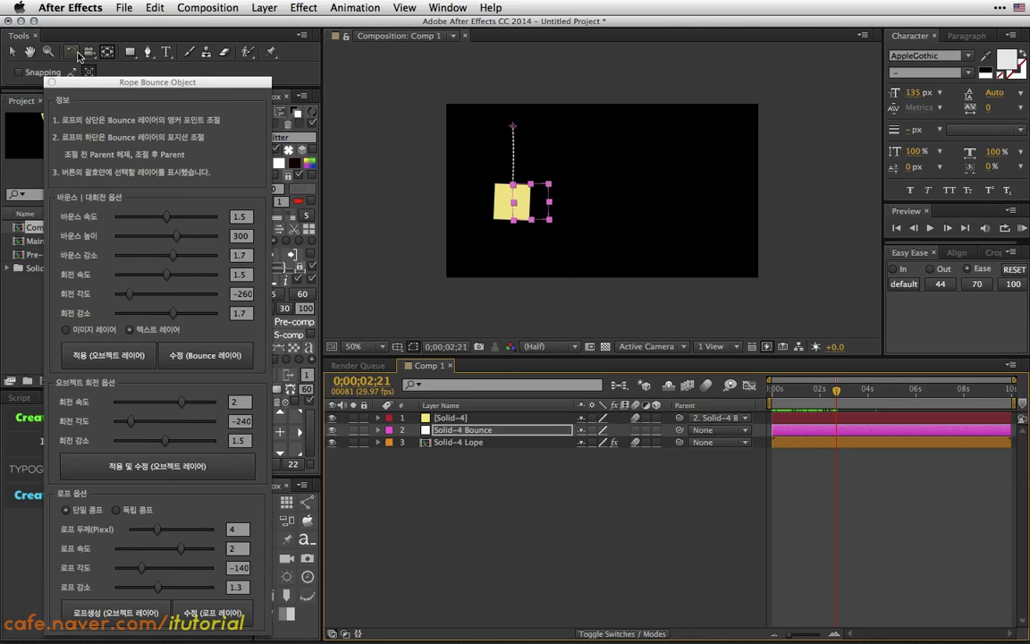
- Move the Solid-4 Bounce layer with its rope and square down and right in the frame, and scrub through the motion
{"action": "left_click", "coordinate": [12, 51]}
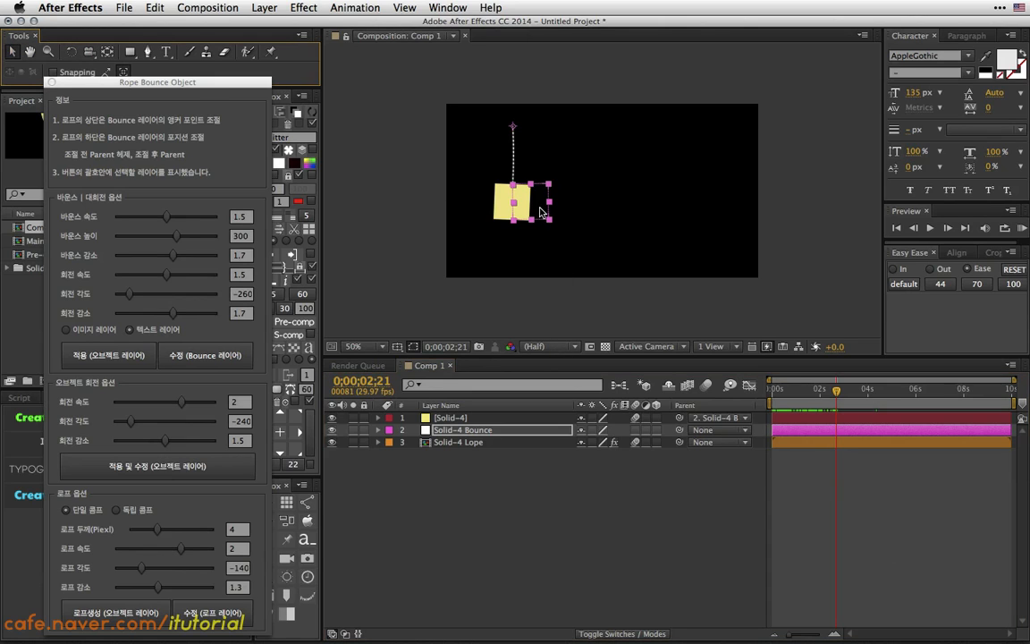
{"action": "left_click_drag", "start_coordinate": [541, 212], "coordinate": [599, 246]}
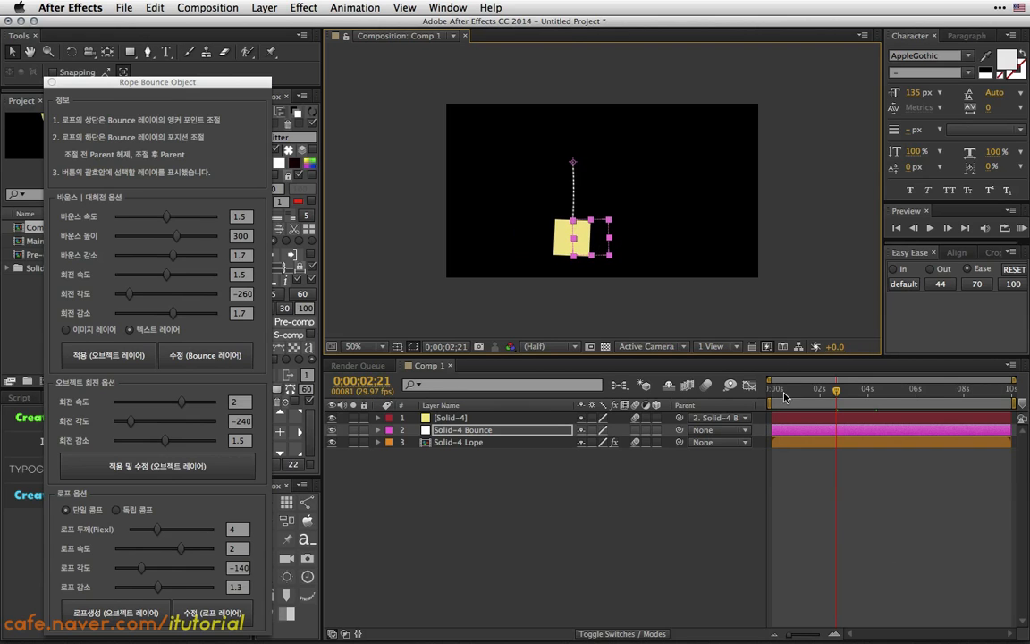
{"action": "left_click_drag", "start_coordinate": [784, 396], "coordinate": [836, 392]}
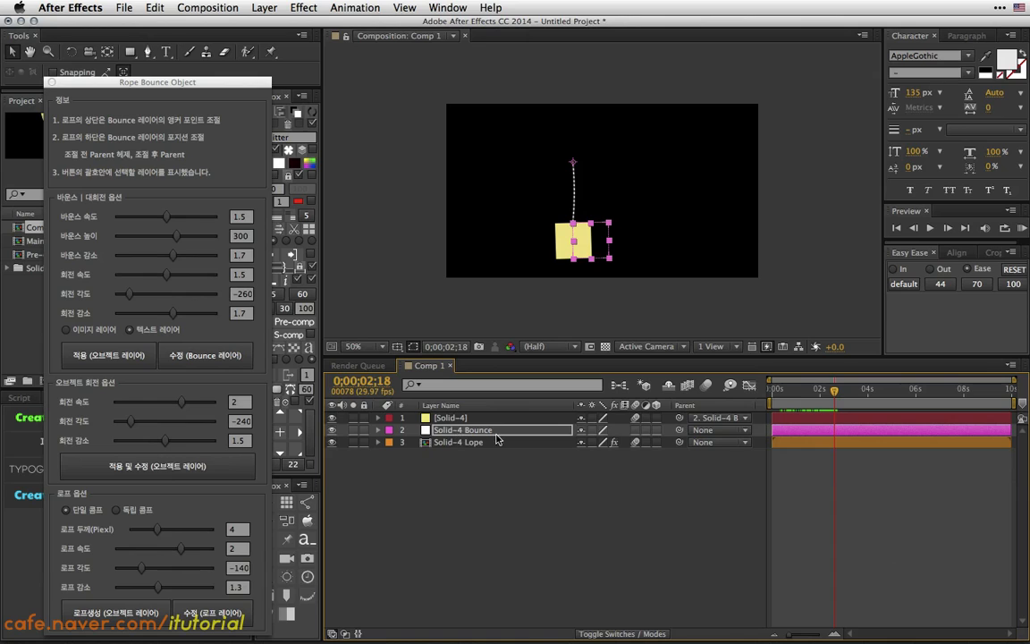
- Unparent Solid-4, move Solid-4 Bounce so the rope meets the square's upper-left corner, and parent Solid-4 back to Solid-4 Bounce
{"action": "left_click", "coordinate": [744, 417]}
{"action": "left_click", "coordinate": [718, 432]}
{"action": "left_click_drag", "start_coordinate": [599, 238], "coordinate": [586, 229]}
{"action": "left_click_drag", "start_coordinate": [581, 237], "coordinate": [584, 242]}
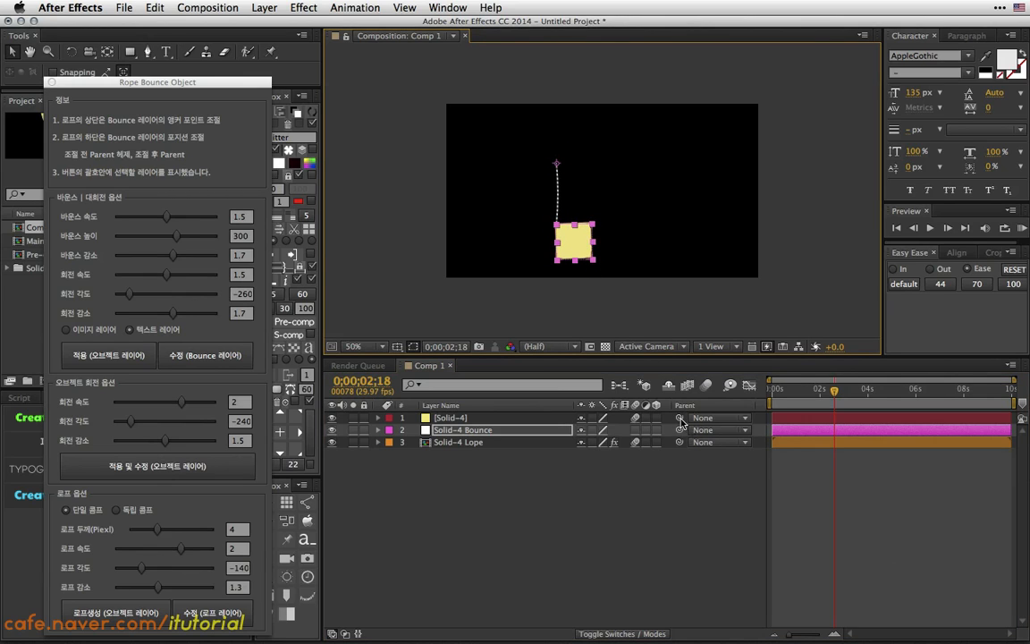
{"action": "left_click_drag", "start_coordinate": [679, 418], "coordinate": [505, 430]}
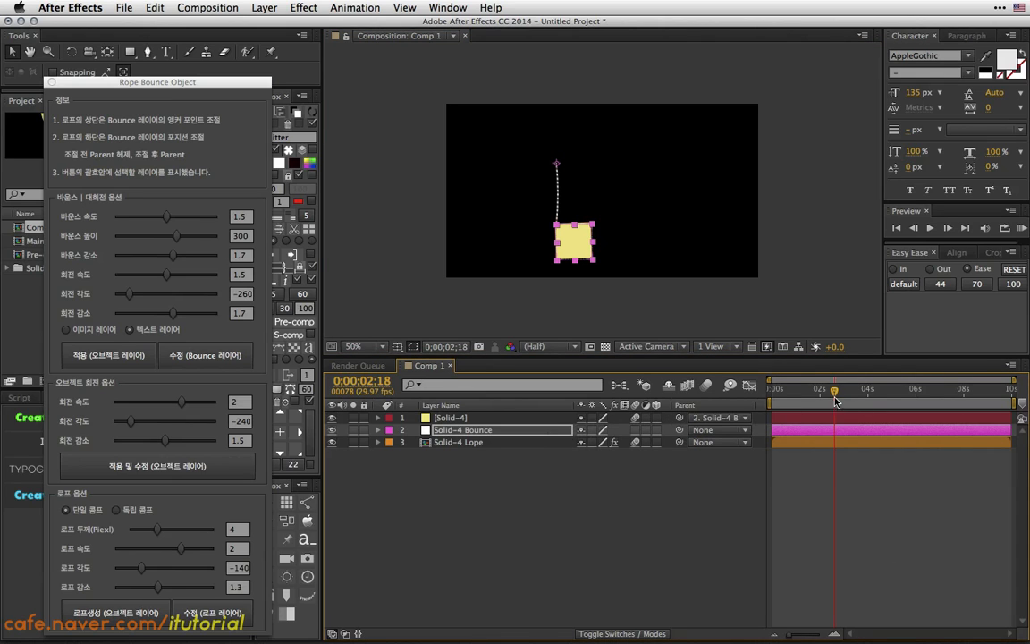
{"action": "mouse_move", "coordinate": [836, 401]}
{"action": "left_mouse_down"}
{"action": "mouse_move", "coordinate": [785, 386]}
{"action": "mouse_move", "coordinate": [838, 388]}
{"action": "left_mouse_up"}
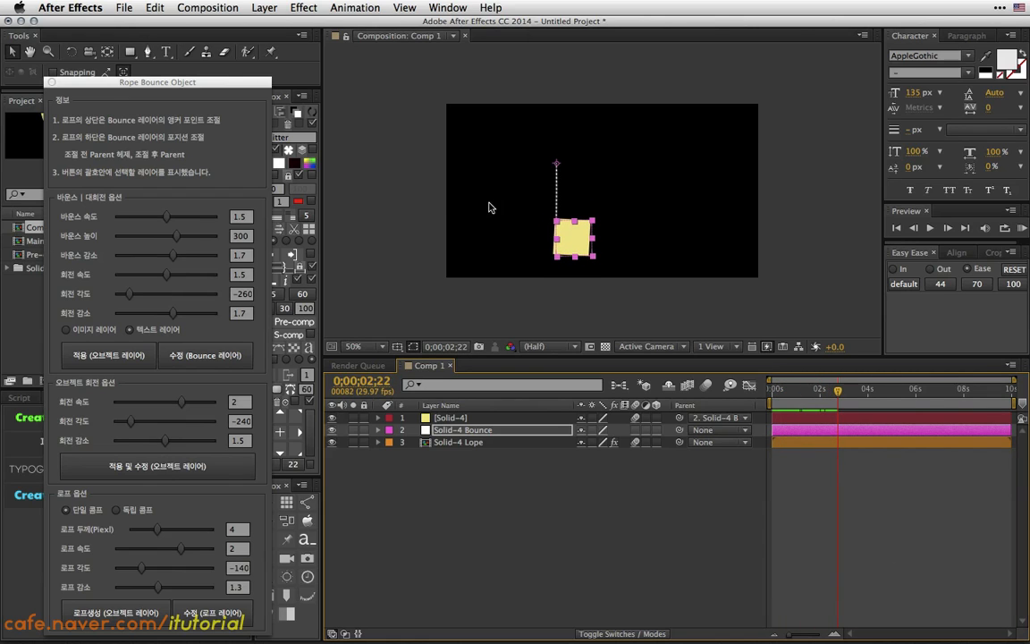
- Move the anchor point of Solid-4 Bounce beyond the frame's left edge so the rope runs nearly horizontally, and preview the motion
{"action": "left_click", "coordinate": [106, 52]}
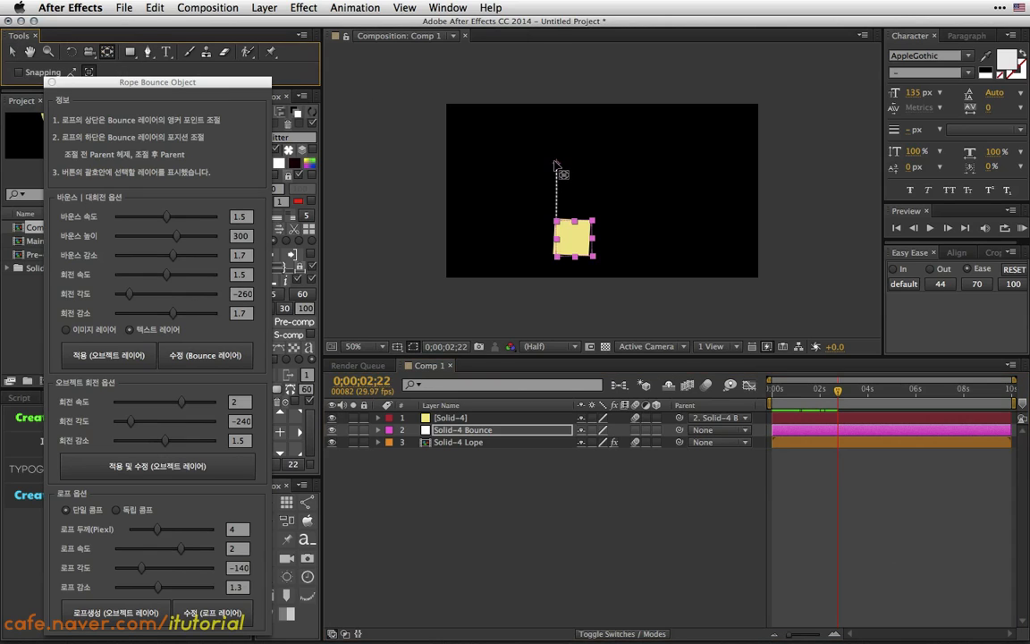
{"action": "left_click_drag", "start_coordinate": [557, 164], "coordinate": [484, 83]}
{"action": "mouse_move", "coordinate": [831, 392]}
{"action": "left_mouse_down"}
{"action": "mouse_move", "coordinate": [770, 392]}
{"action": "mouse_move", "coordinate": [820, 390]}
{"action": "left_mouse_up"}
{"action": "left_click_drag", "start_coordinate": [488, 83], "coordinate": [416, 225]}
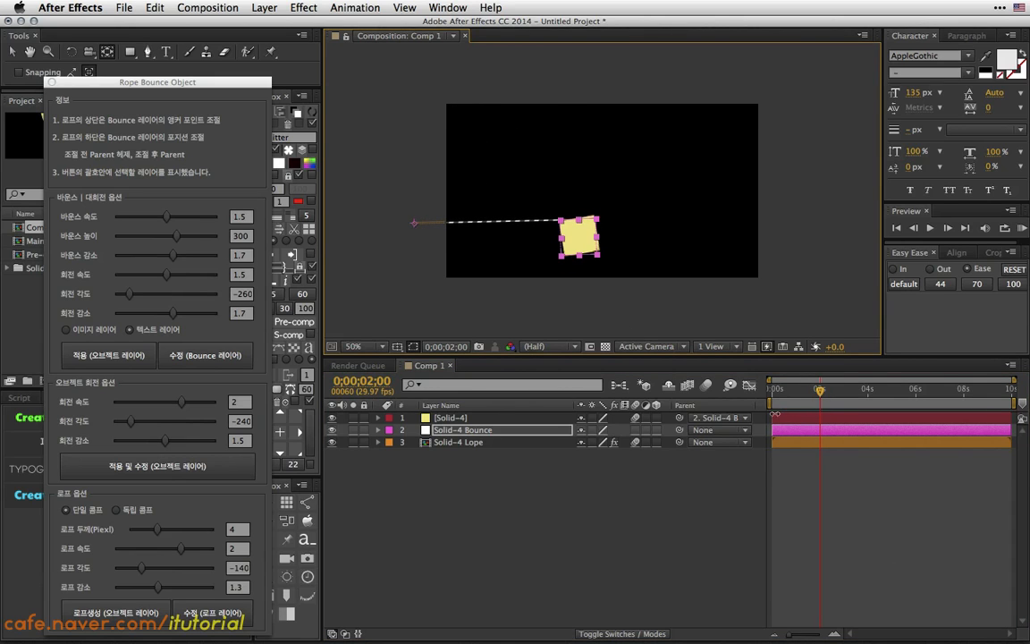
{"action": "mouse_move", "coordinate": [800, 390]}
{"action": "left_mouse_down"}
{"action": "mouse_move", "coordinate": [773, 397]}
{"action": "mouse_move", "coordinate": [792, 399]}
{"action": "left_mouse_up"}
{"action": "key", "text": "space"}
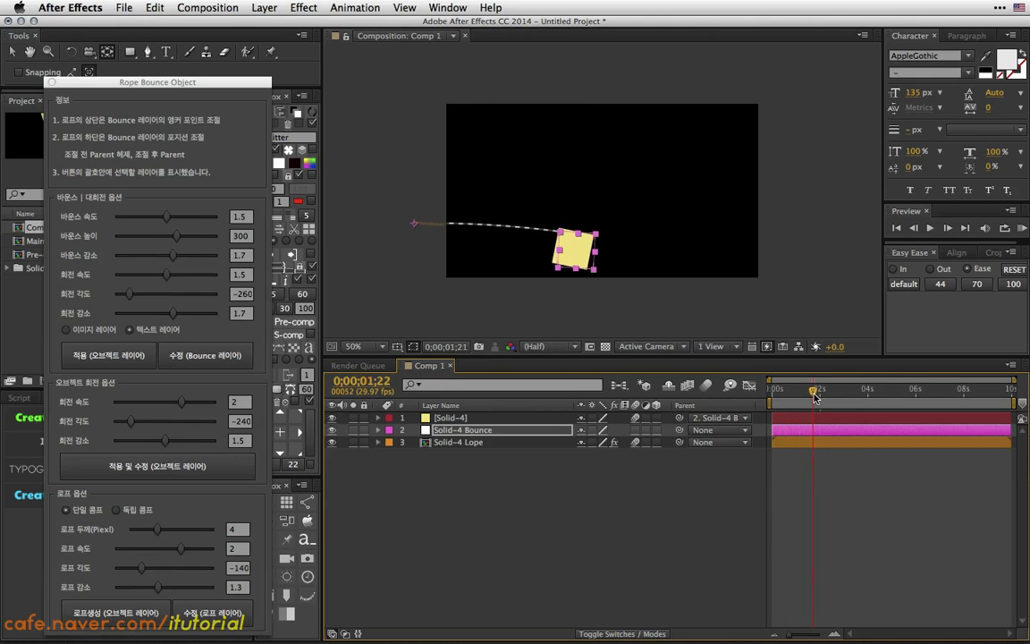
- Hide the Solid-4 Bounce layer, run a RAM preview of the animation, and select the Bounce layer
{"action": "left_click", "coordinate": [332, 431]}
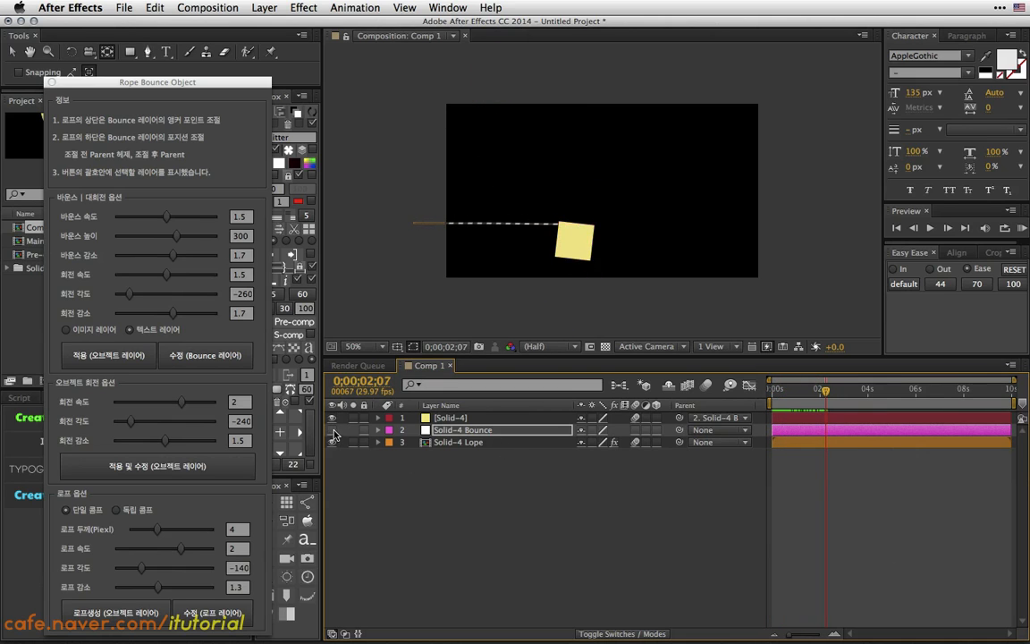
{"action": "left_click", "coordinate": [1020, 228]}
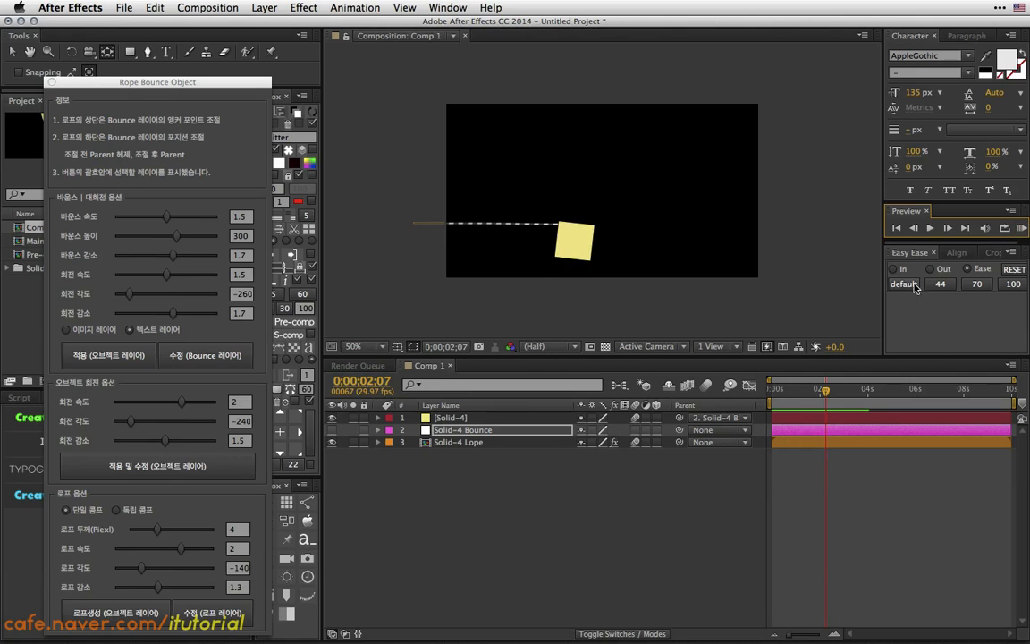
{"action": "left_click", "coordinate": [442, 430]}
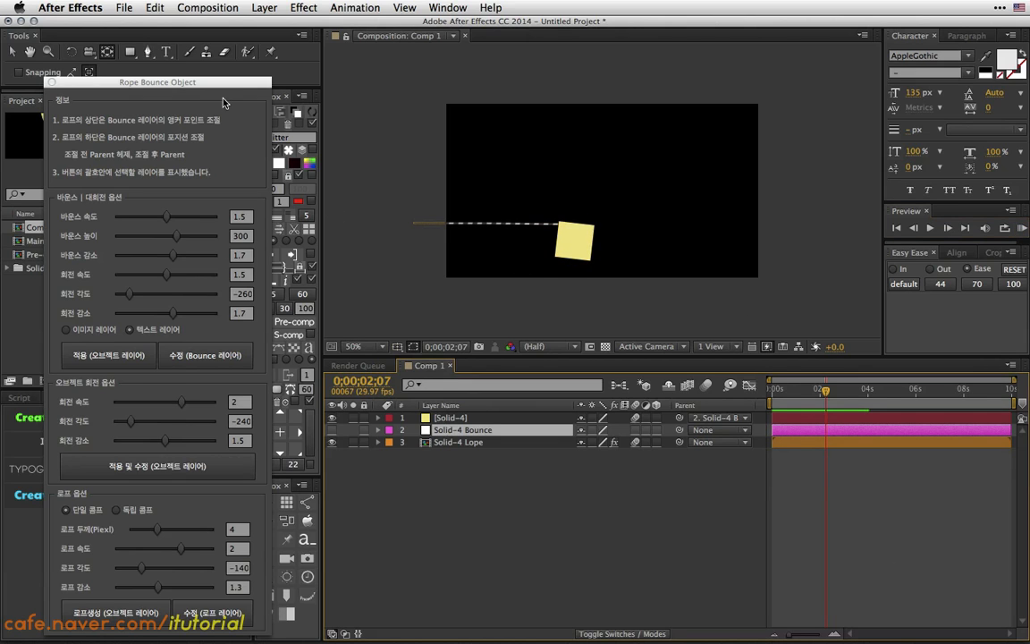
- Close the Rope Bounce Object window and select all three Solid-4 layers in Comp 1
{"action": "left_click_drag", "start_coordinate": [199, 81], "coordinate": [226, 76]}
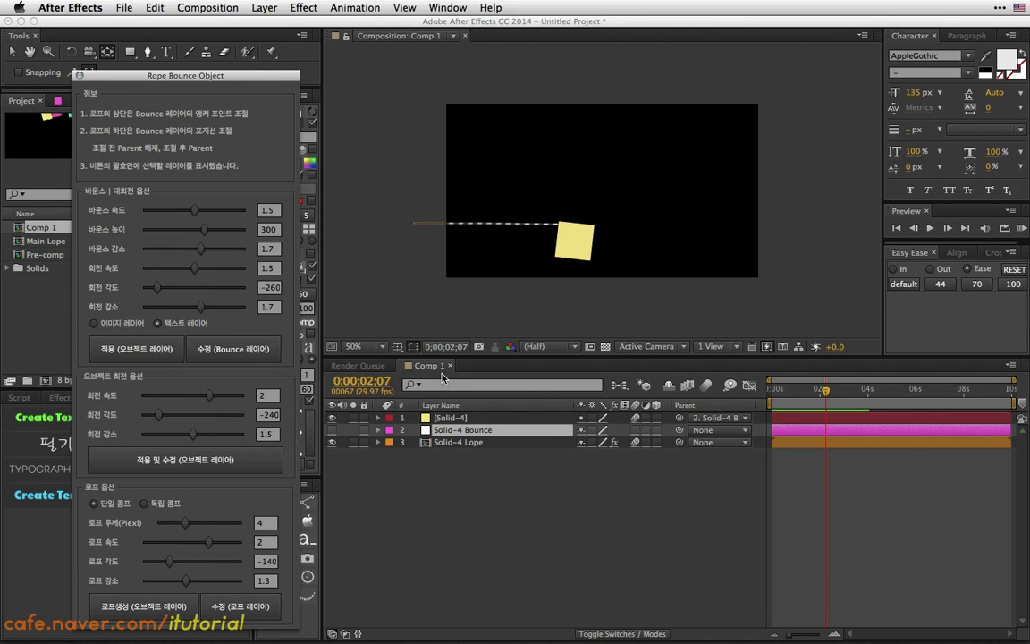
{"action": "left_click_drag", "start_coordinate": [253, 77], "coordinate": [272, 49]}
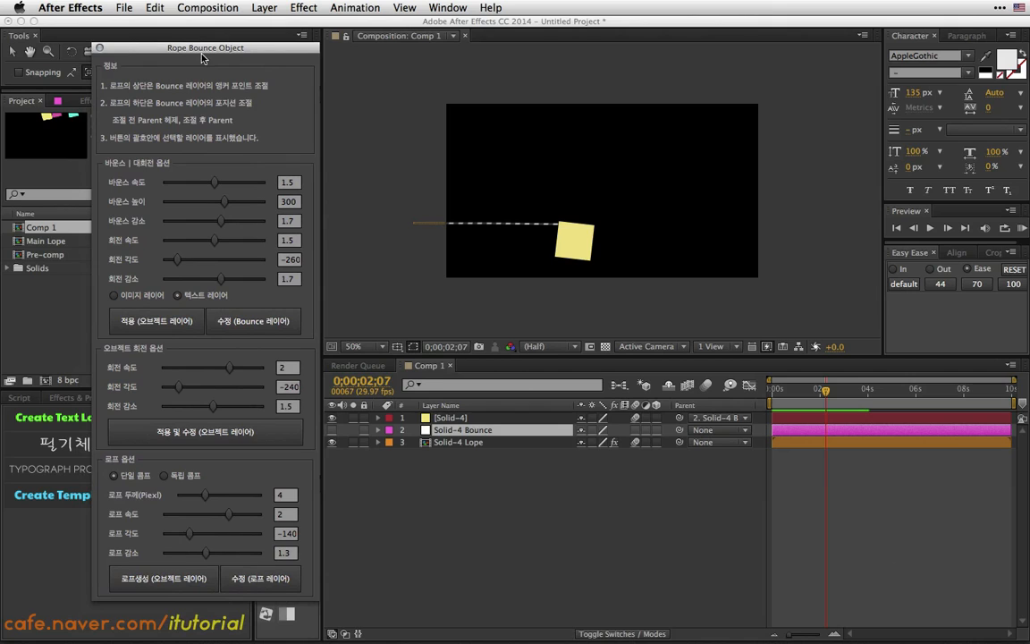
{"action": "left_click", "coordinate": [99, 48]}
{"action": "key", "text": "super+a"}
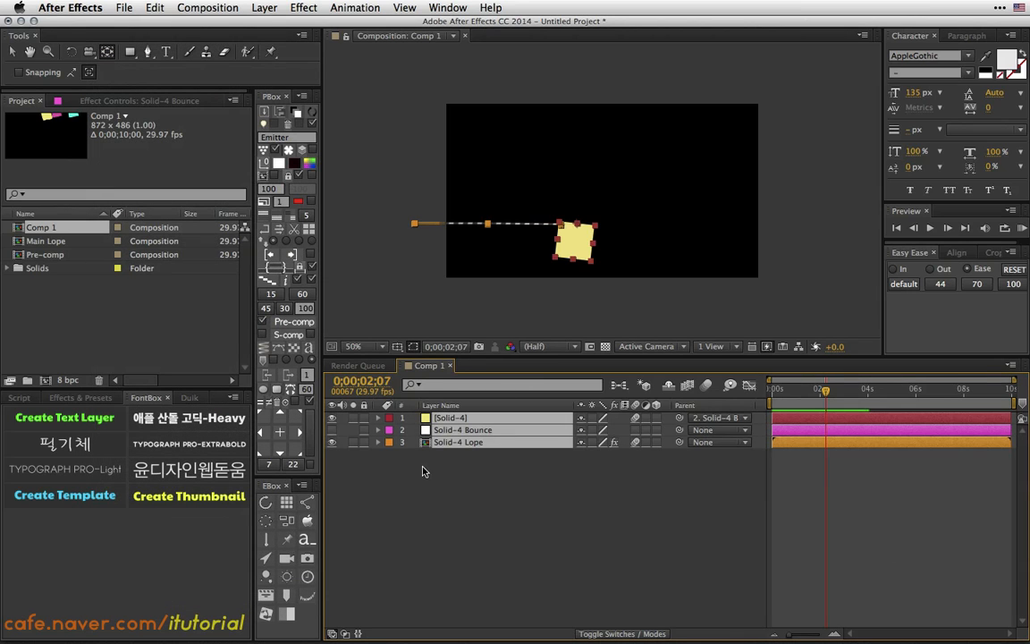